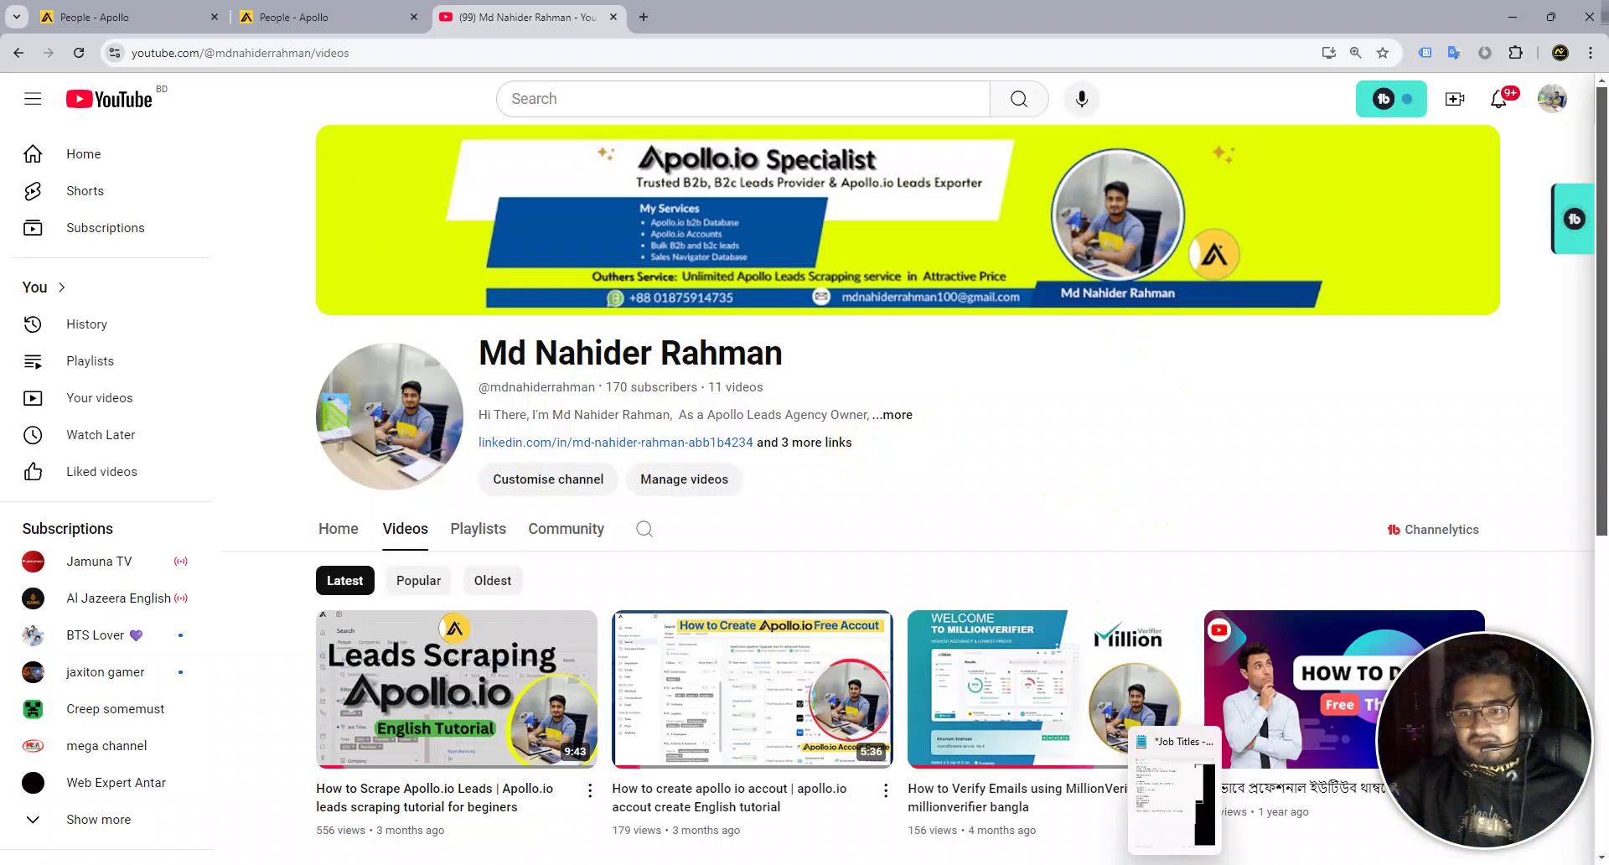
Open the Job Titles notes, then switch to the Apollo People search and restore its window to sit beside them.
{"action": "left_click", "coordinate": [1142, 825]}
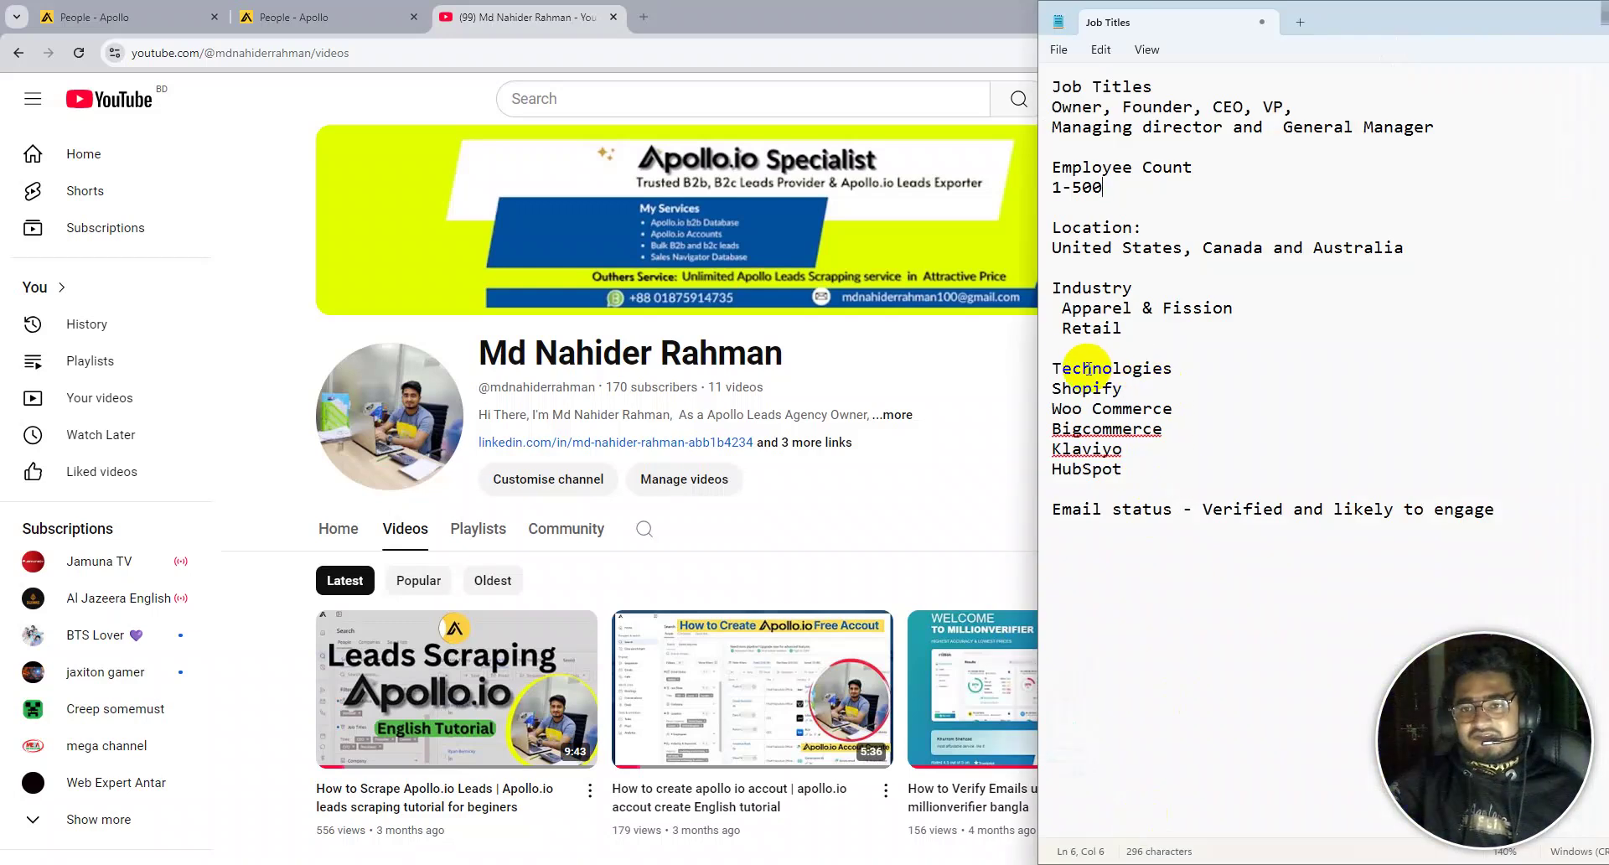
{"action": "left_click_drag", "start_coordinate": [1054, 369], "coordinate": [1177, 370]}
{"action": "left_click", "coordinate": [1134, 390]}
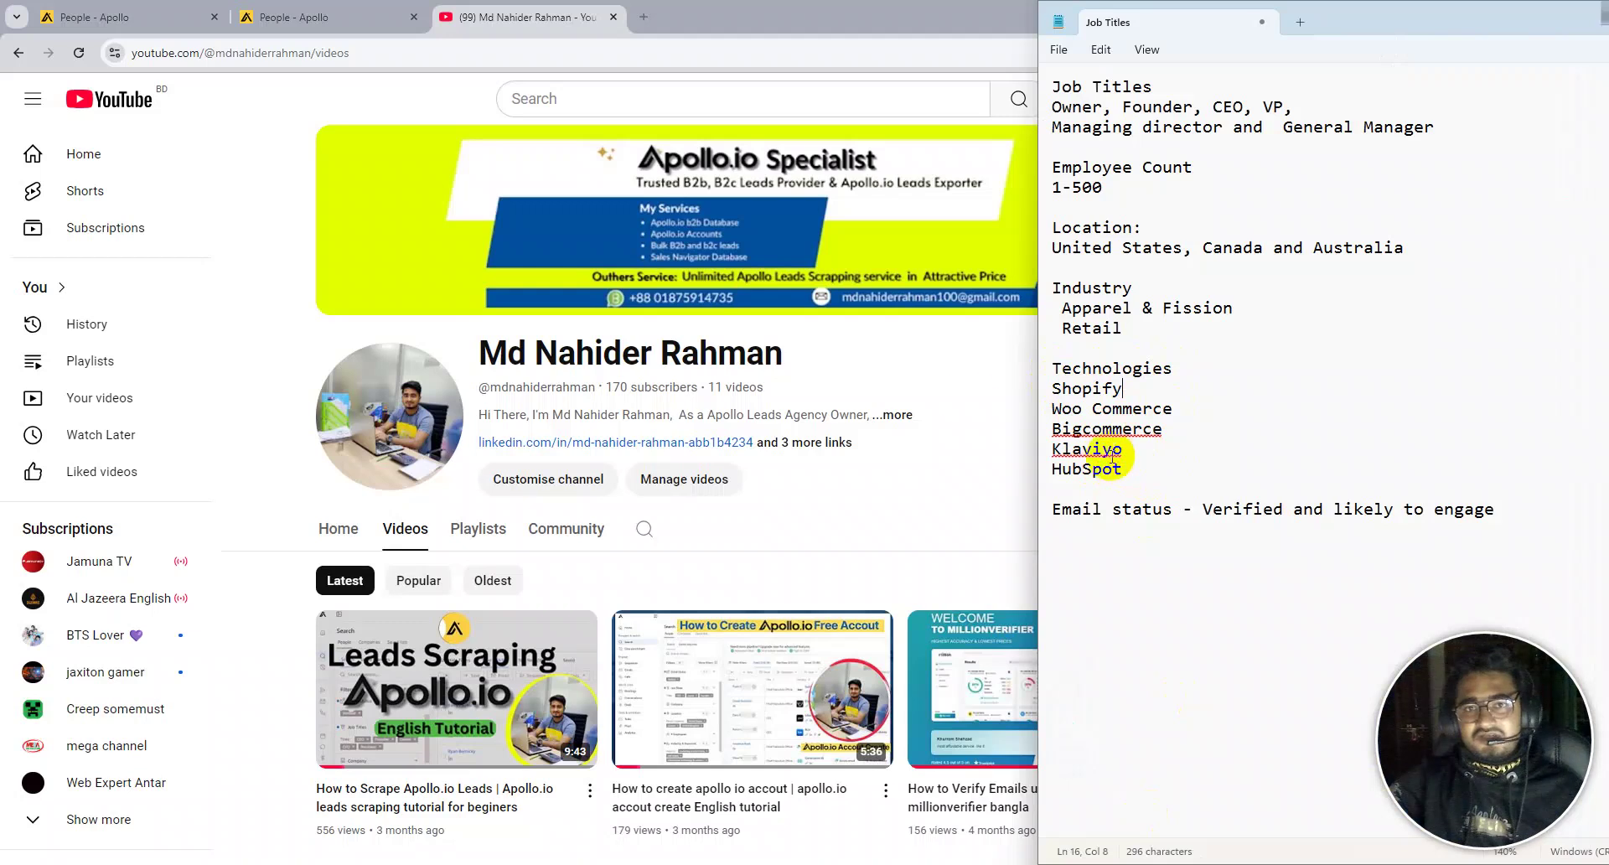
{"action": "left_click", "coordinate": [360, 10]}
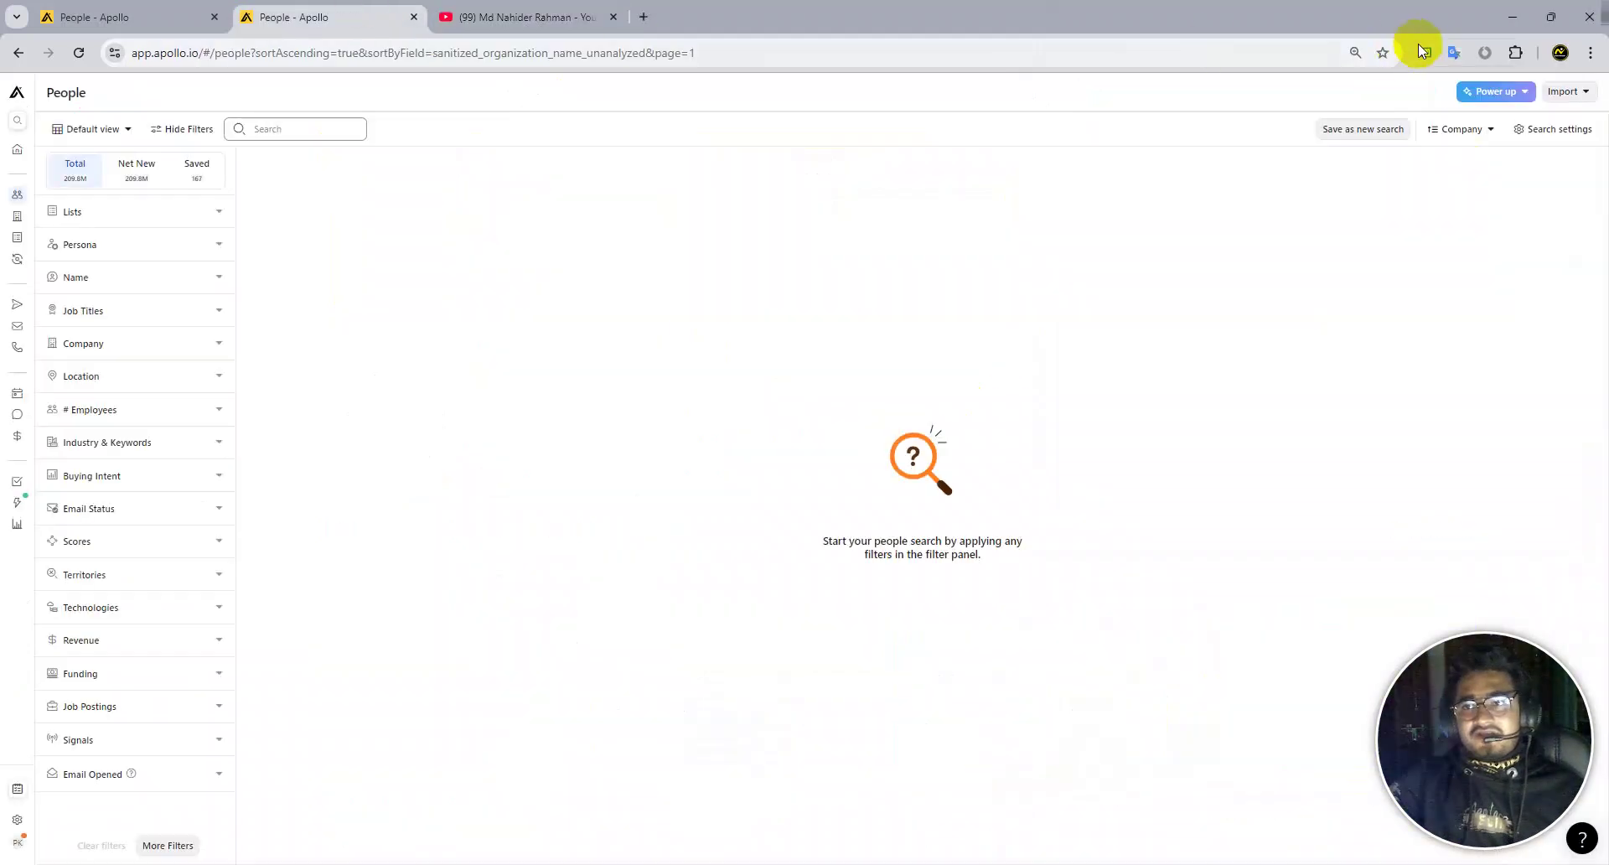
{"action": "left_click", "coordinate": [1550, 16]}
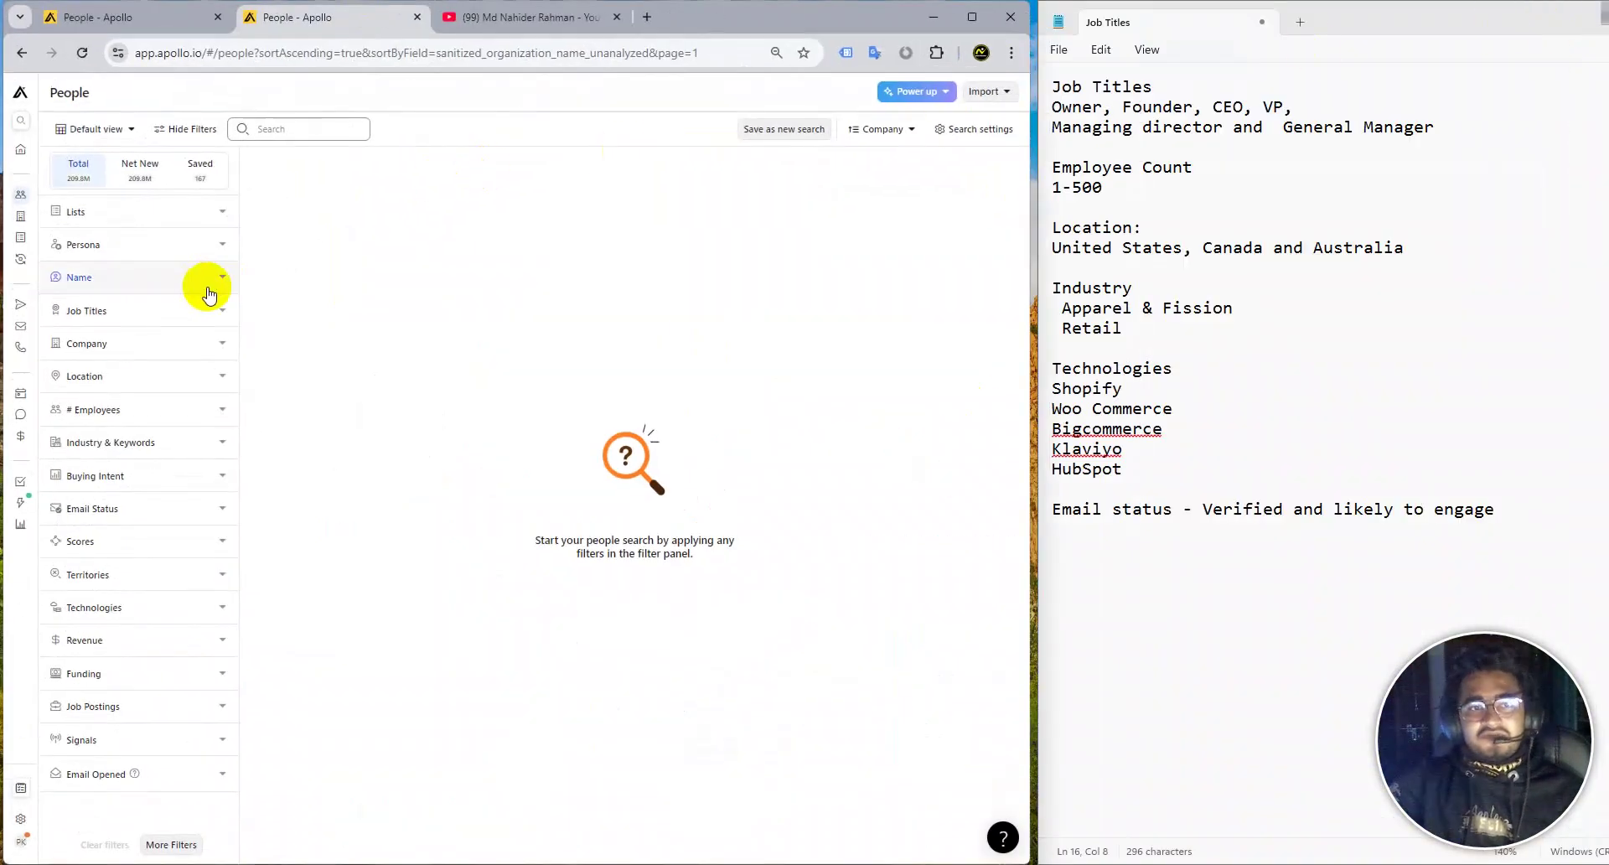
Filter the people search by job title, including "Onwer" and "Founder".
{"action": "left_click", "coordinate": [142, 310]}
{"action": "left_click", "coordinate": [133, 371]}
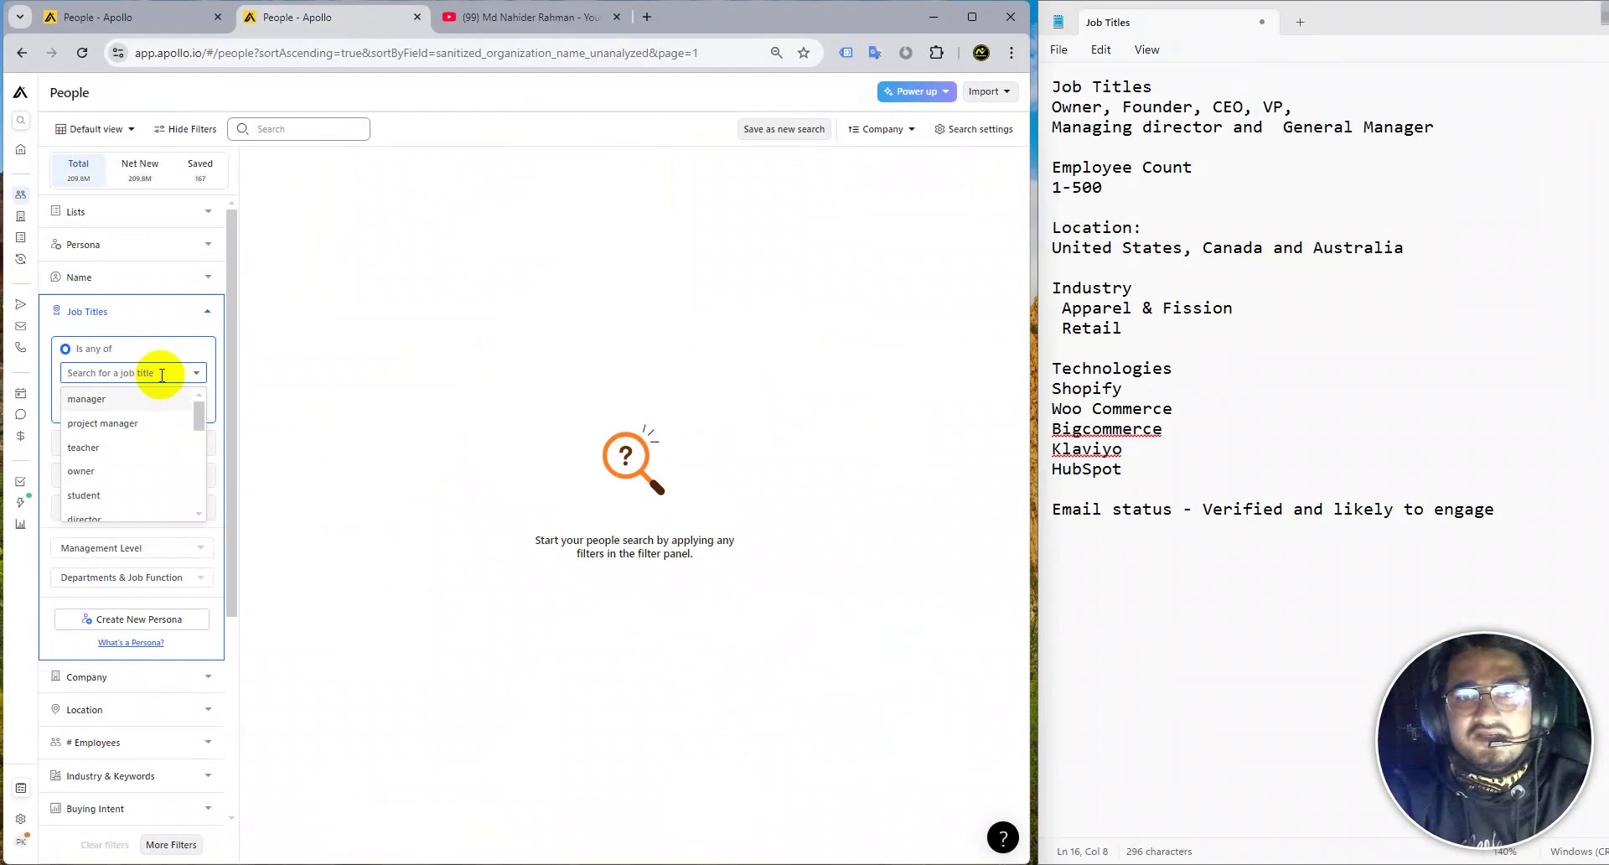
{"action": "type", "text": "Onwer"}
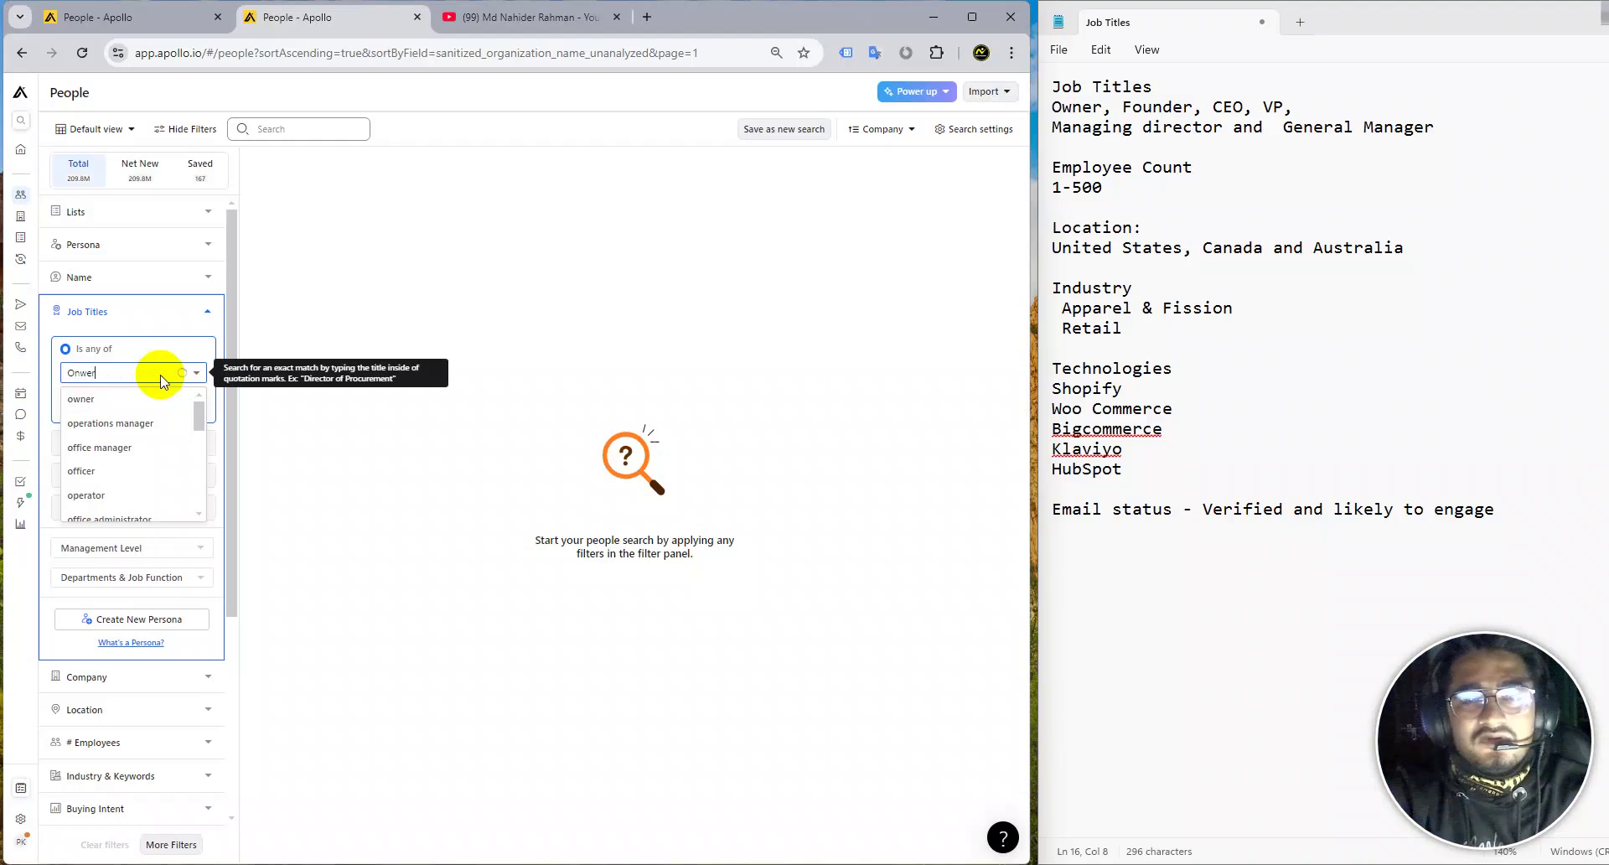
{"action": "key", "text": "Return"}
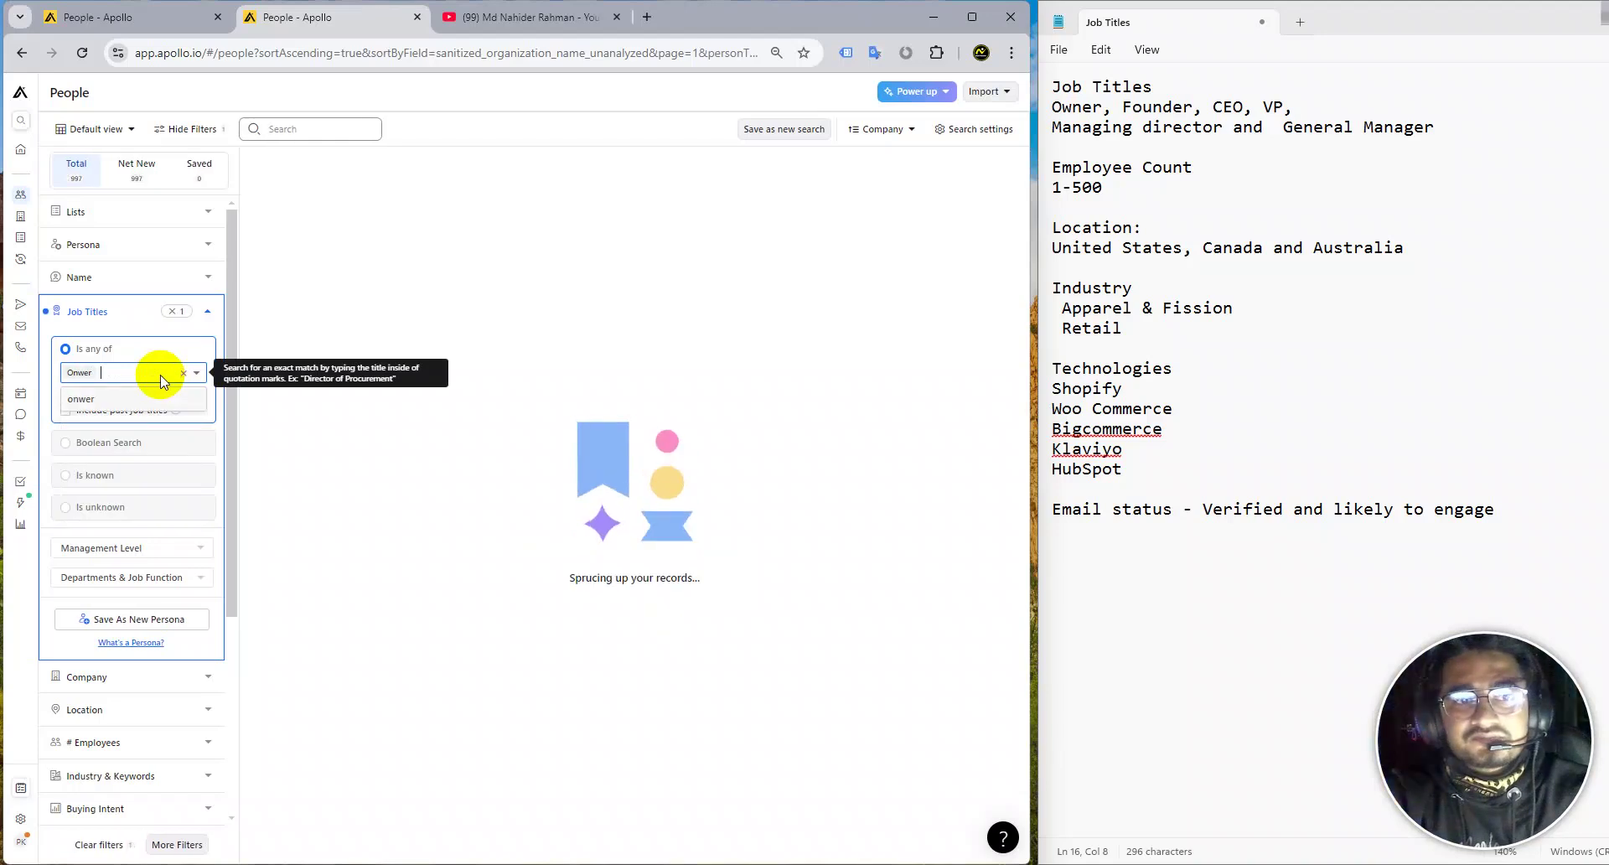
{"action": "type", "text": "Founder"}
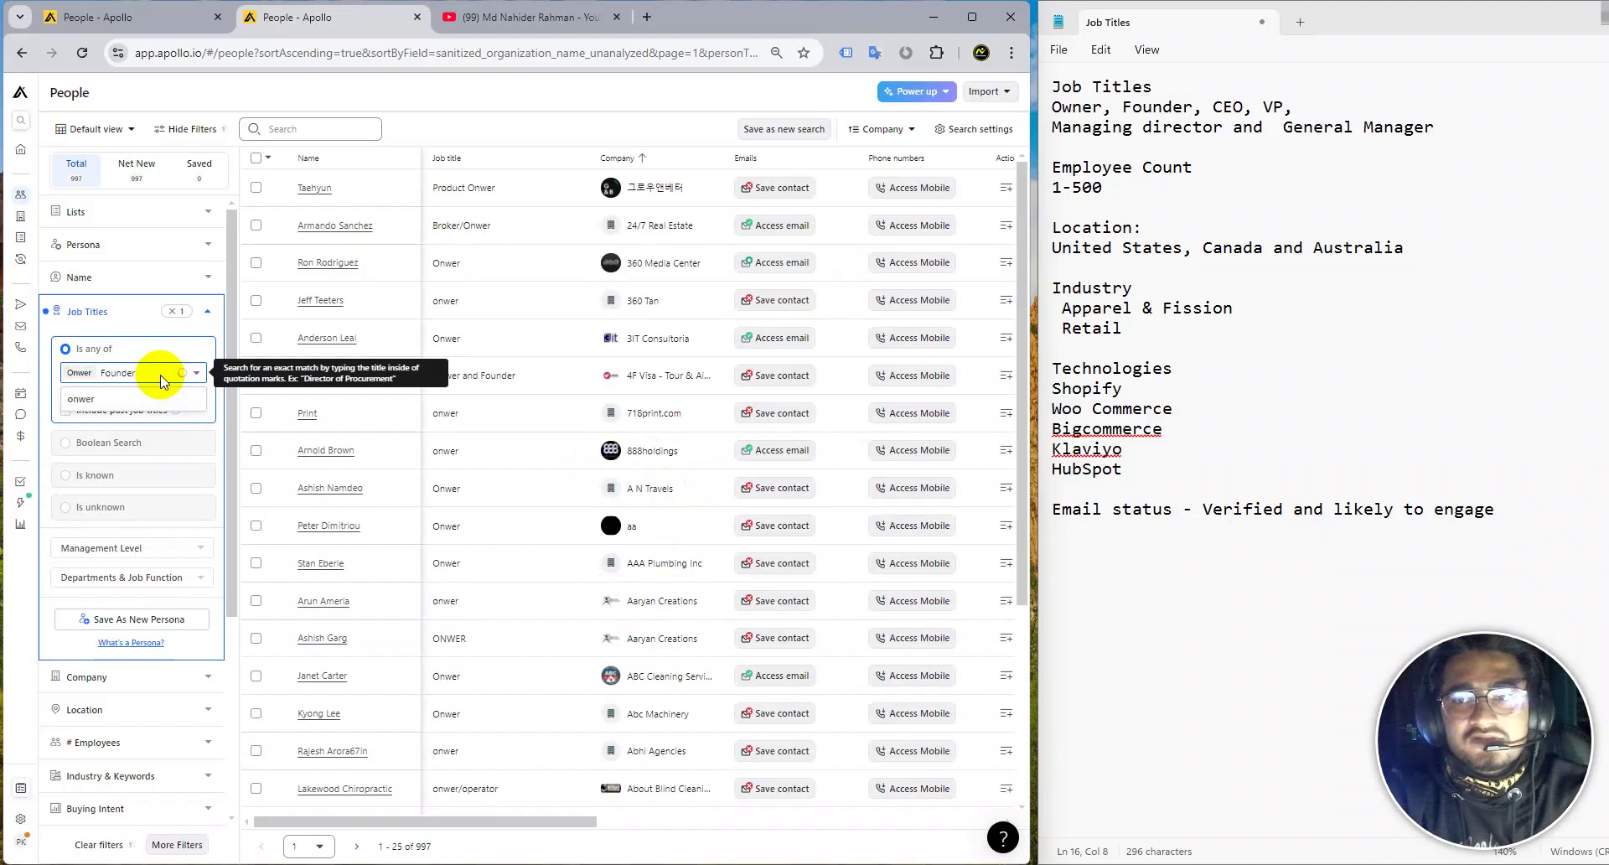
{"action": "key", "text": "Return"}
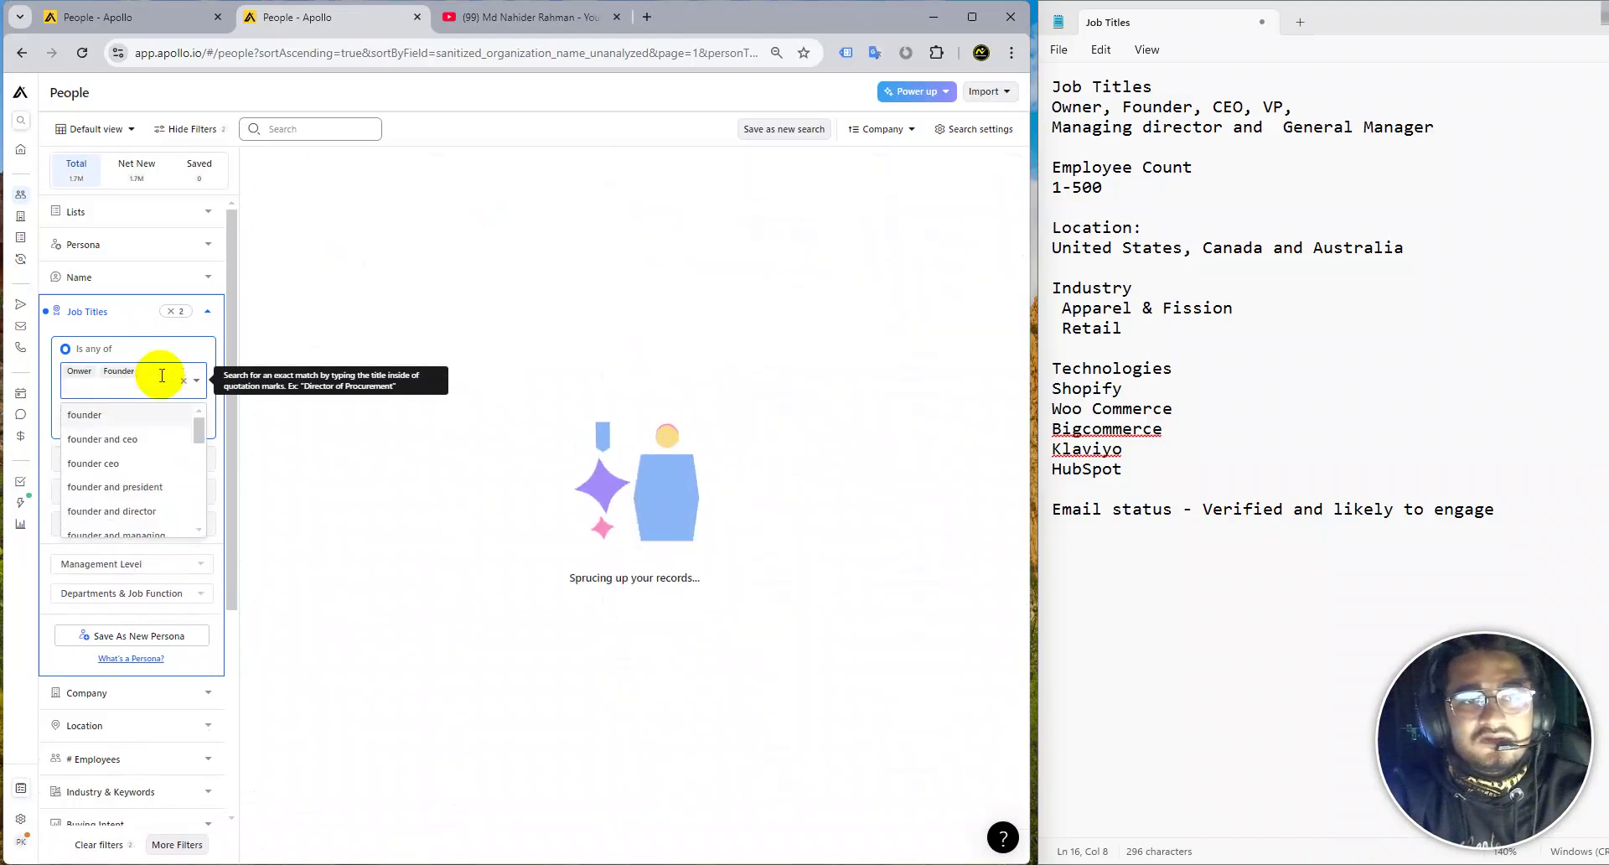
Add "CEO" and "VP" to the included job titles.
{"action": "type", "text": "CEO"}
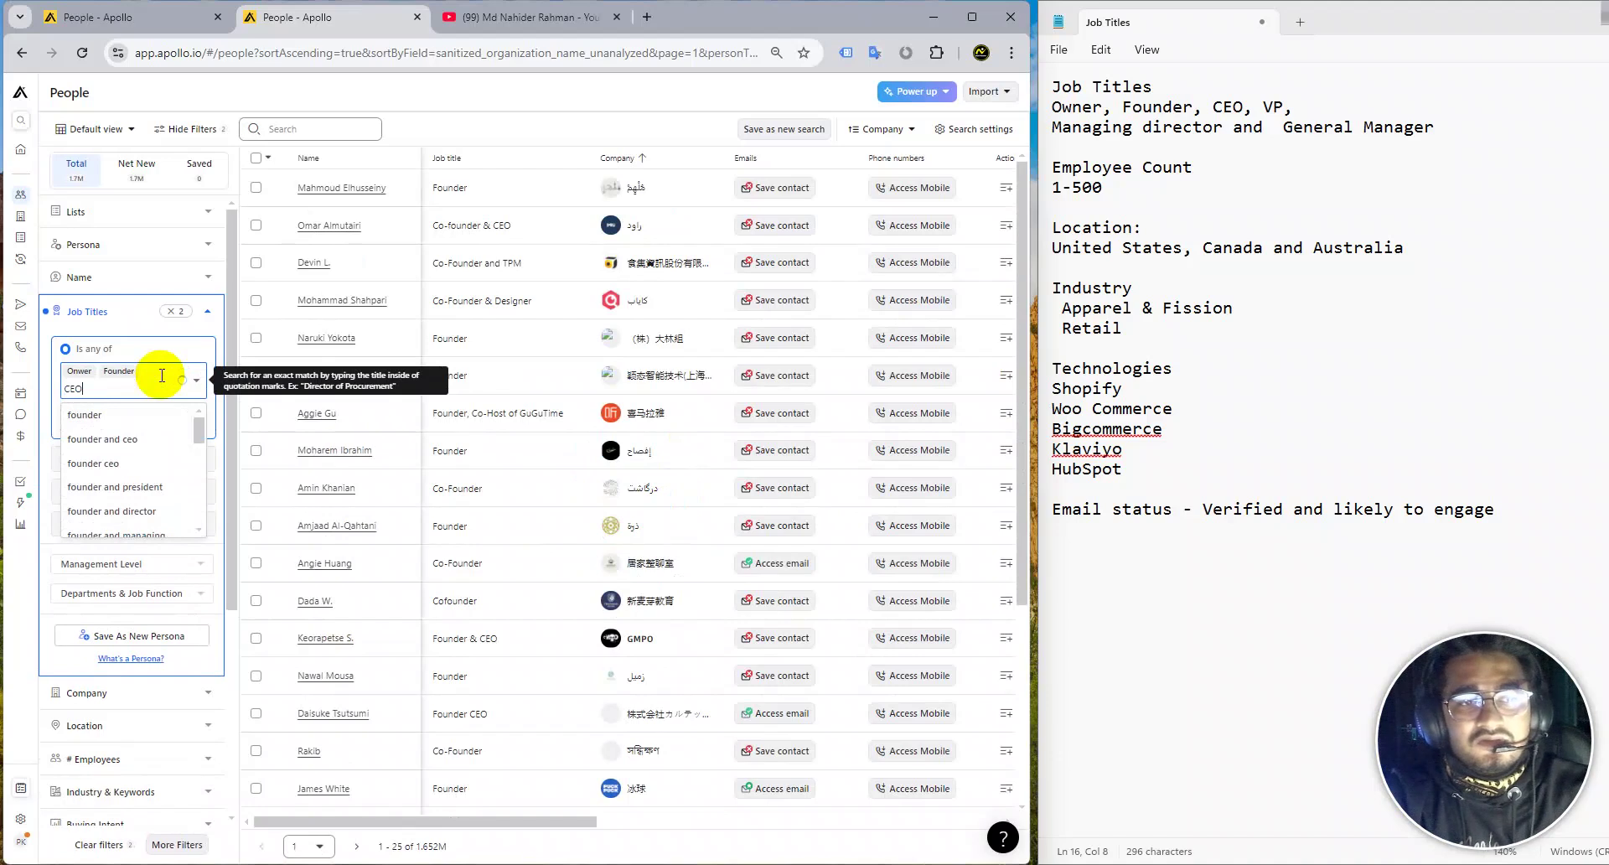
{"action": "key", "text": "Return"}
{"action": "type", "text": "C"}
{"action": "type", "text": "P"}
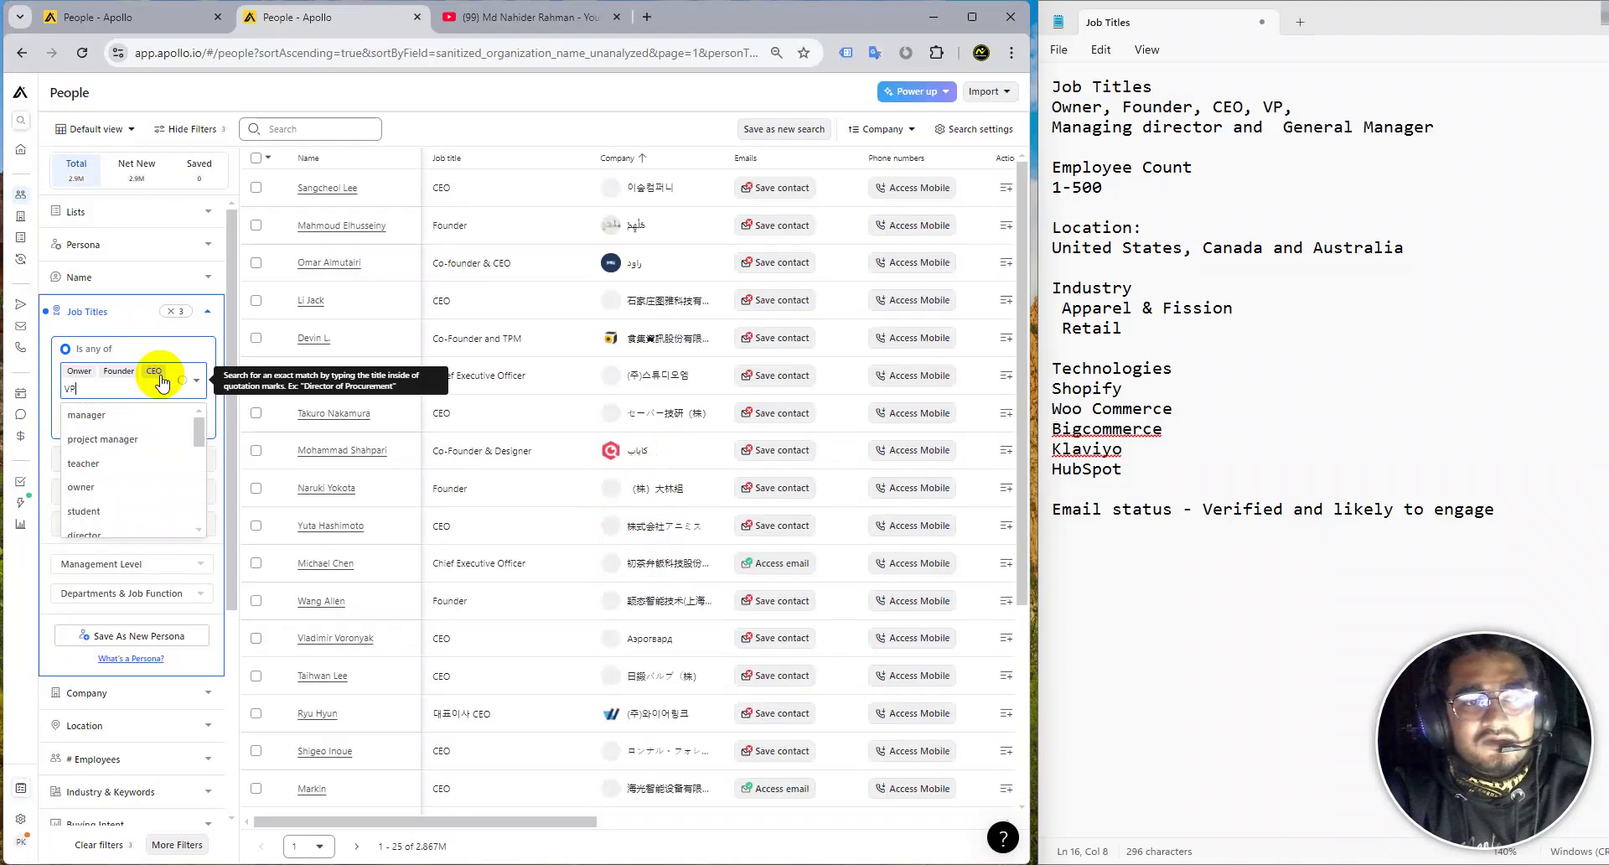
{"action": "key", "text": "Return"}
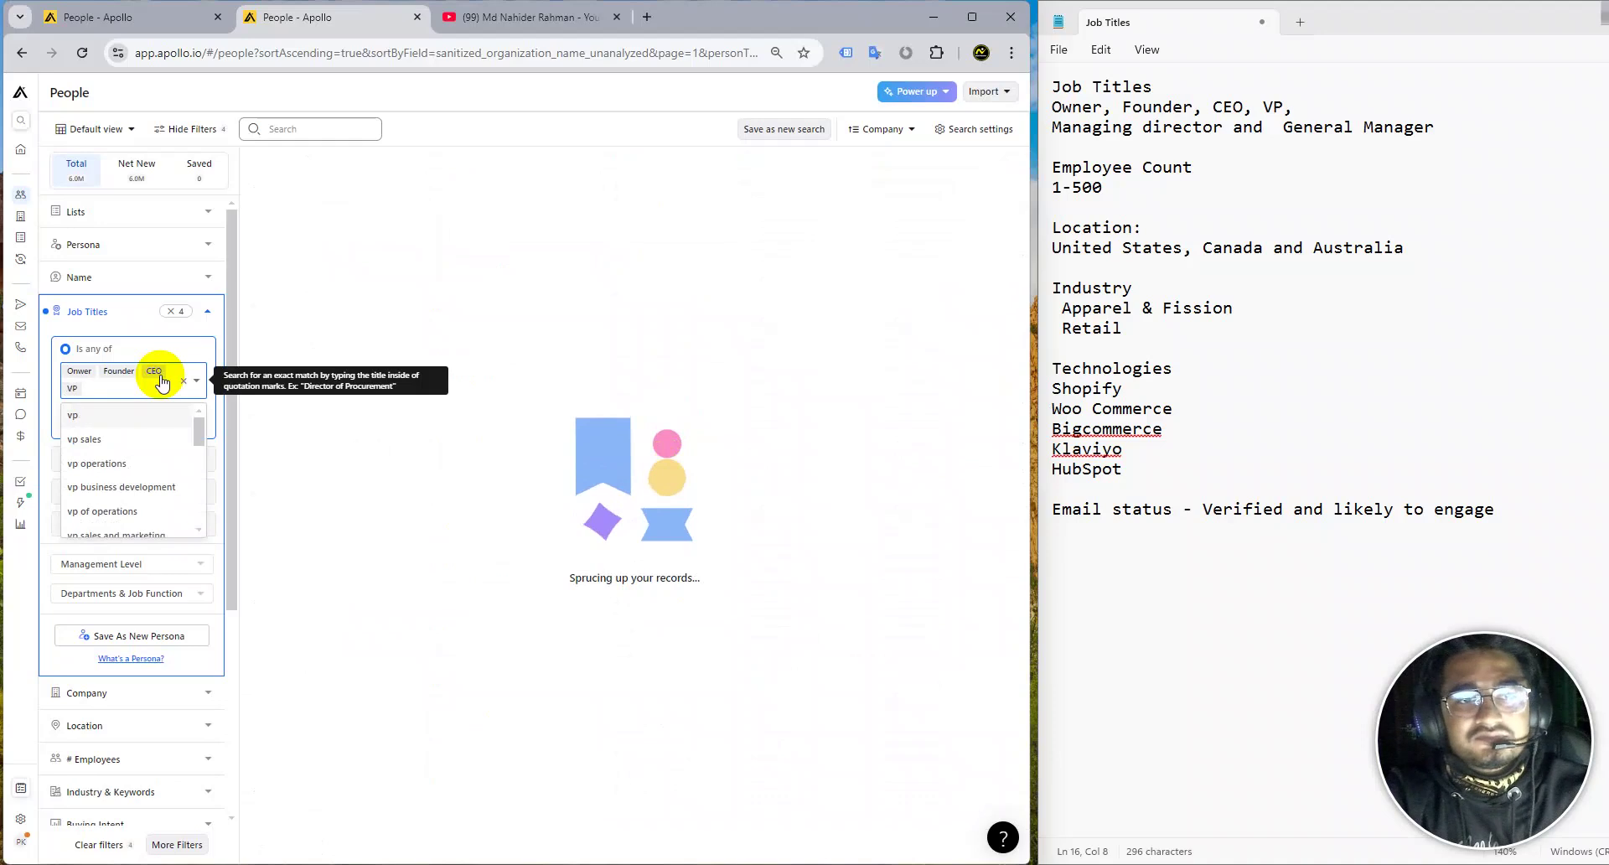
Add "Managing director" and "general manager" to the included job titles and collapse the job title filter.
{"action": "type", "text": "Managing "}
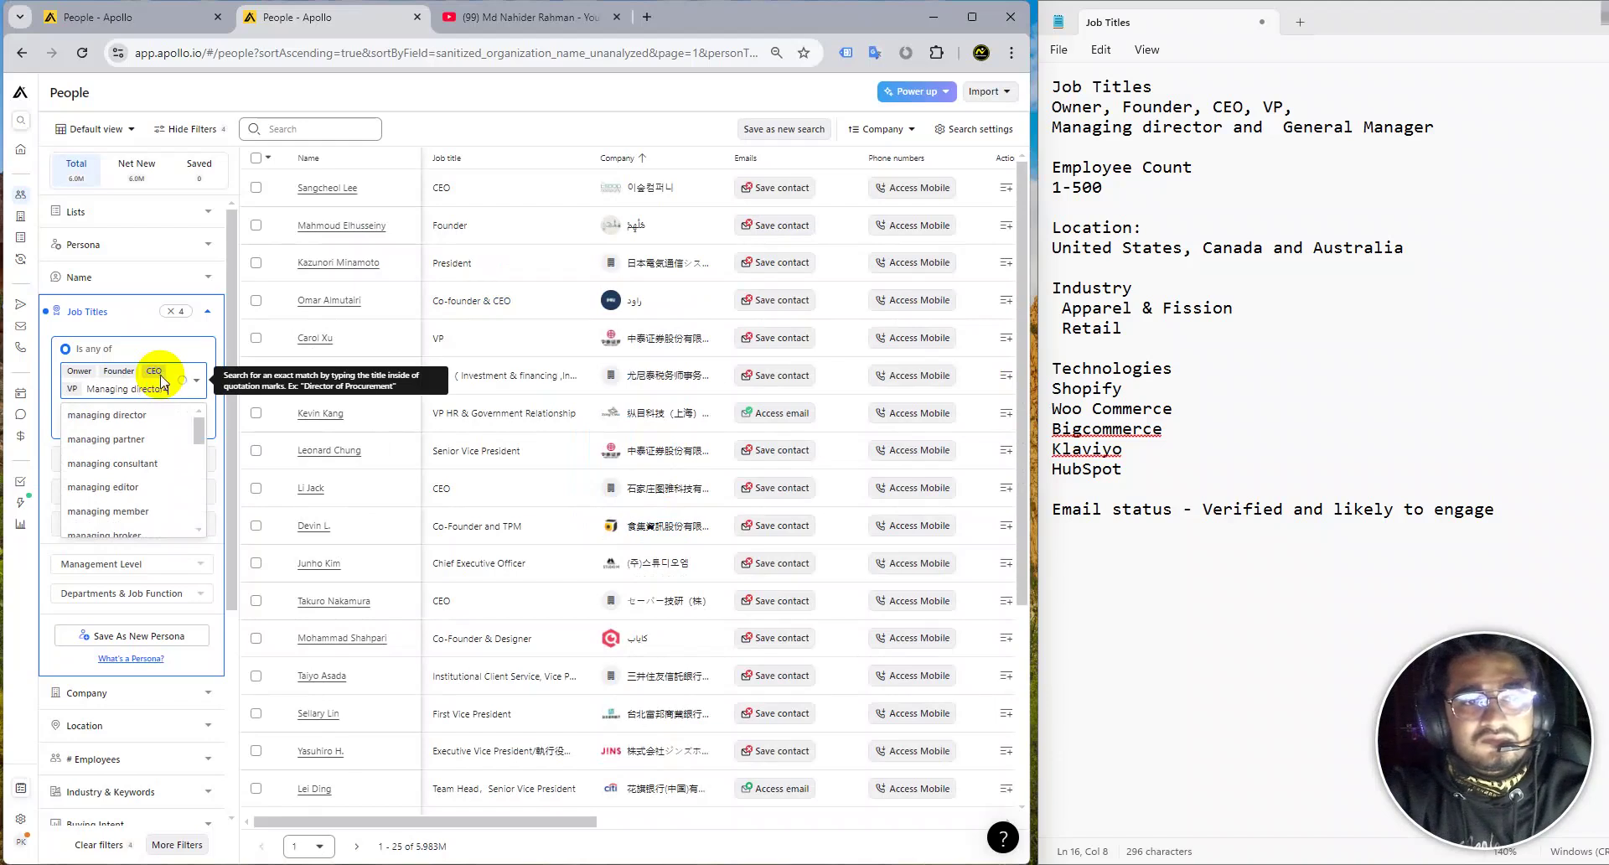
{"action": "type", "text": "director"}
{"action": "key", "text": "Return"}
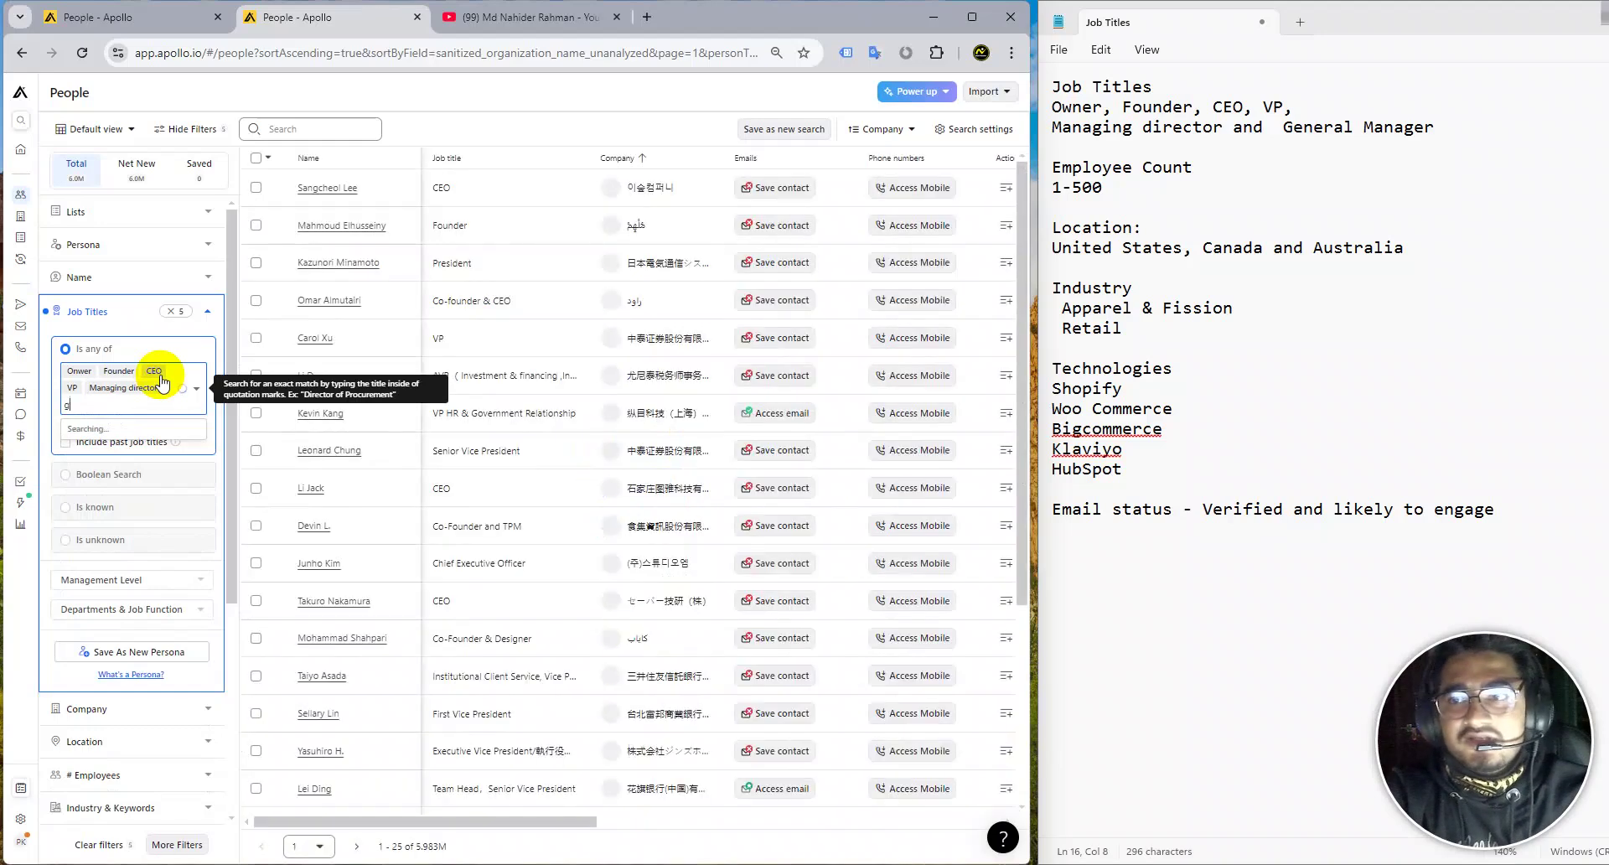
{"action": "type", "text": "general manager"}
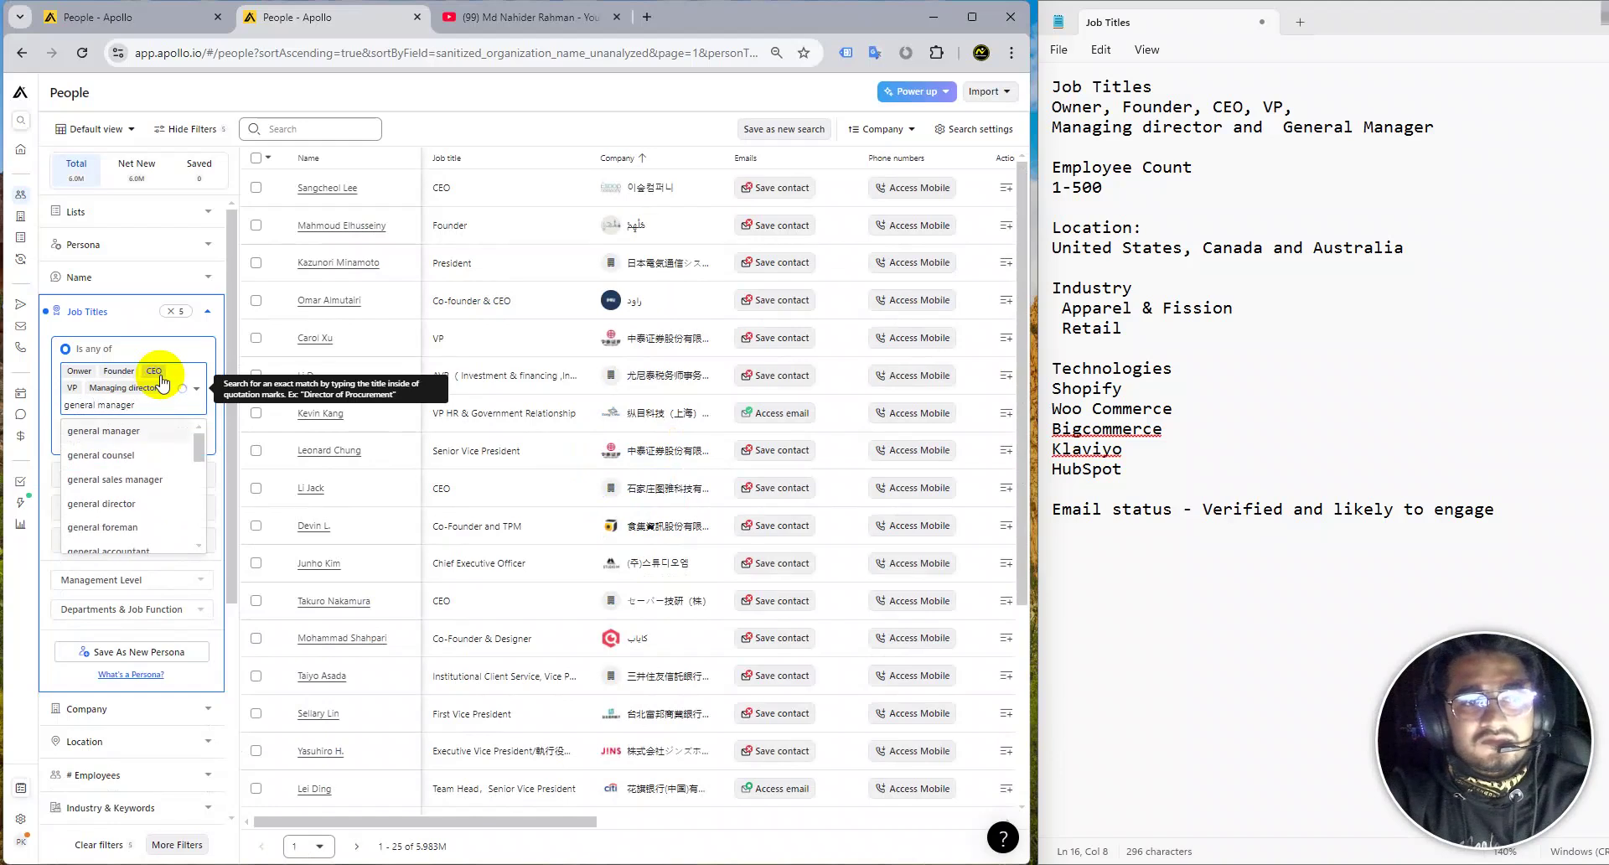
{"action": "key", "text": "Return"}
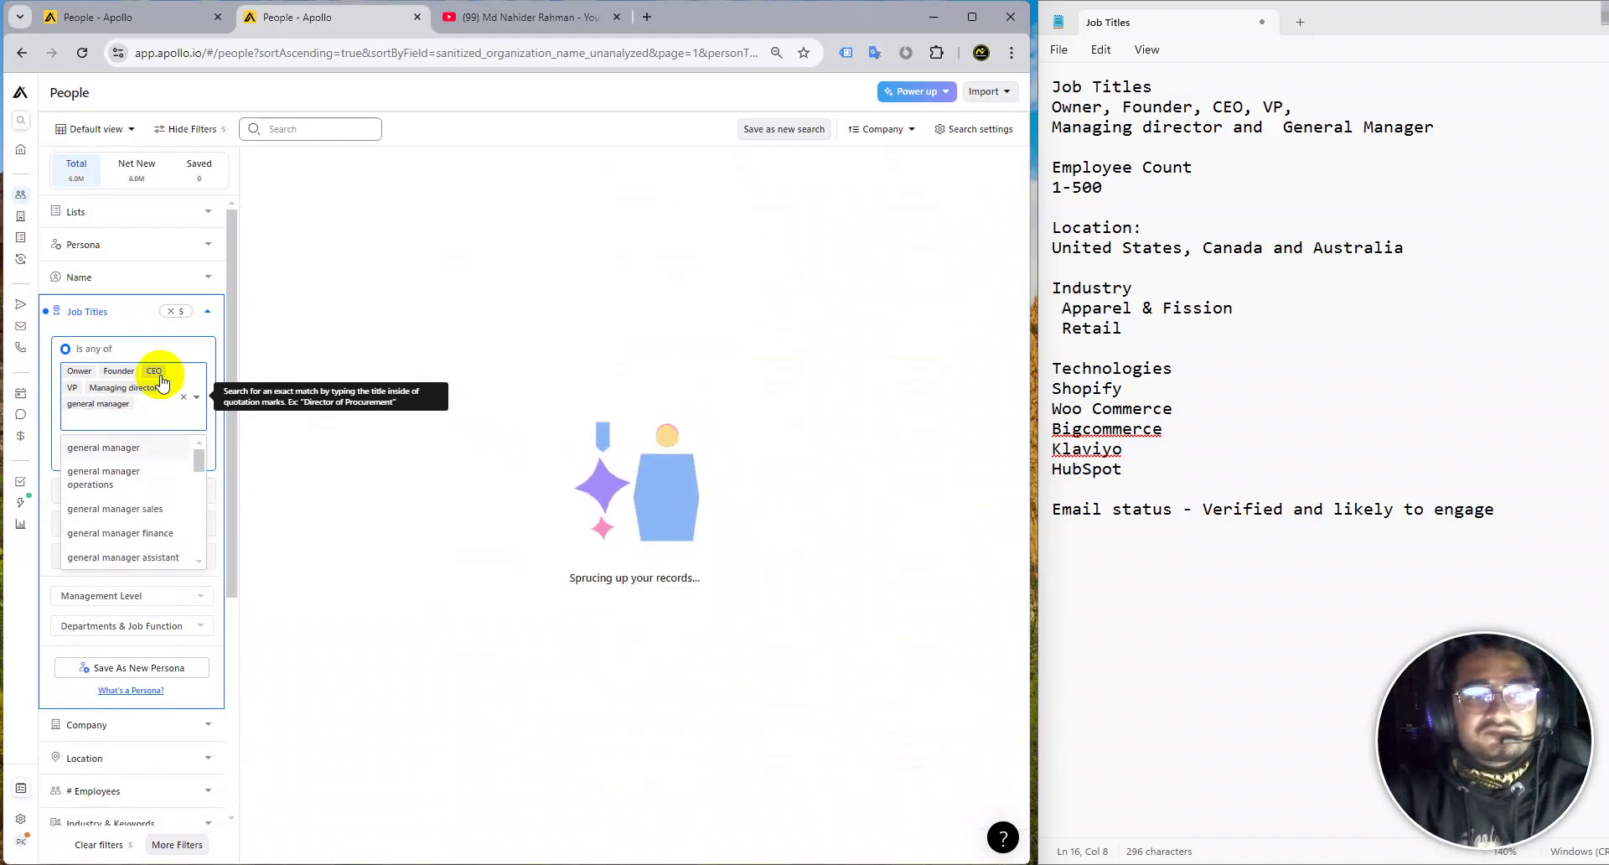
{"action": "left_click", "coordinate": [138, 319]}
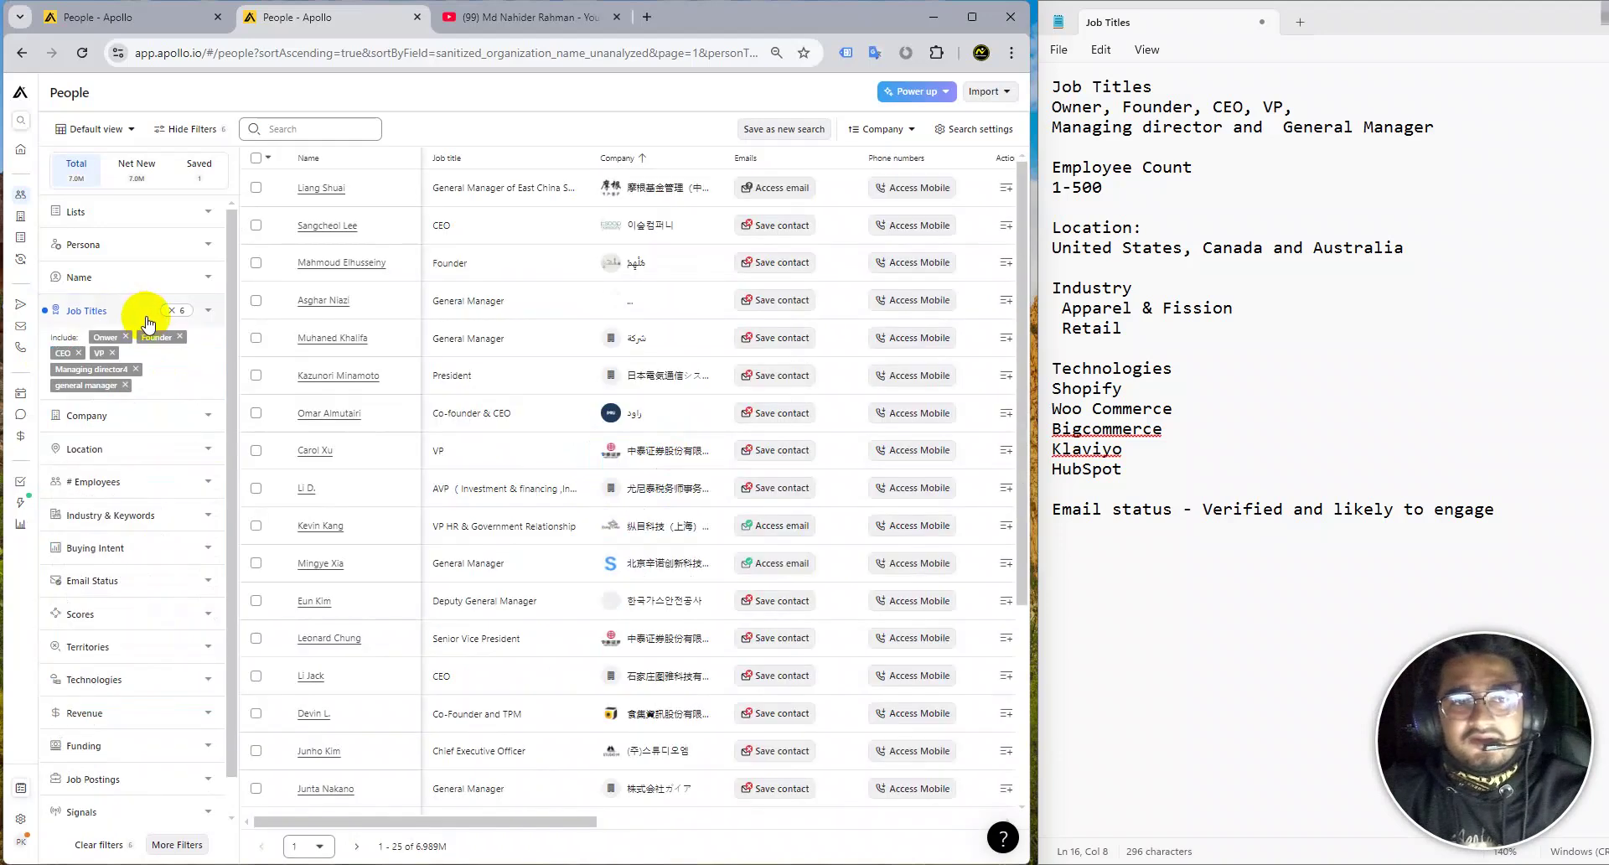
Filter by account HQ location, including United States and Canada as regions.
{"action": "left_click", "coordinate": [104, 453]}
{"action": "left_click", "coordinate": [120, 547]}
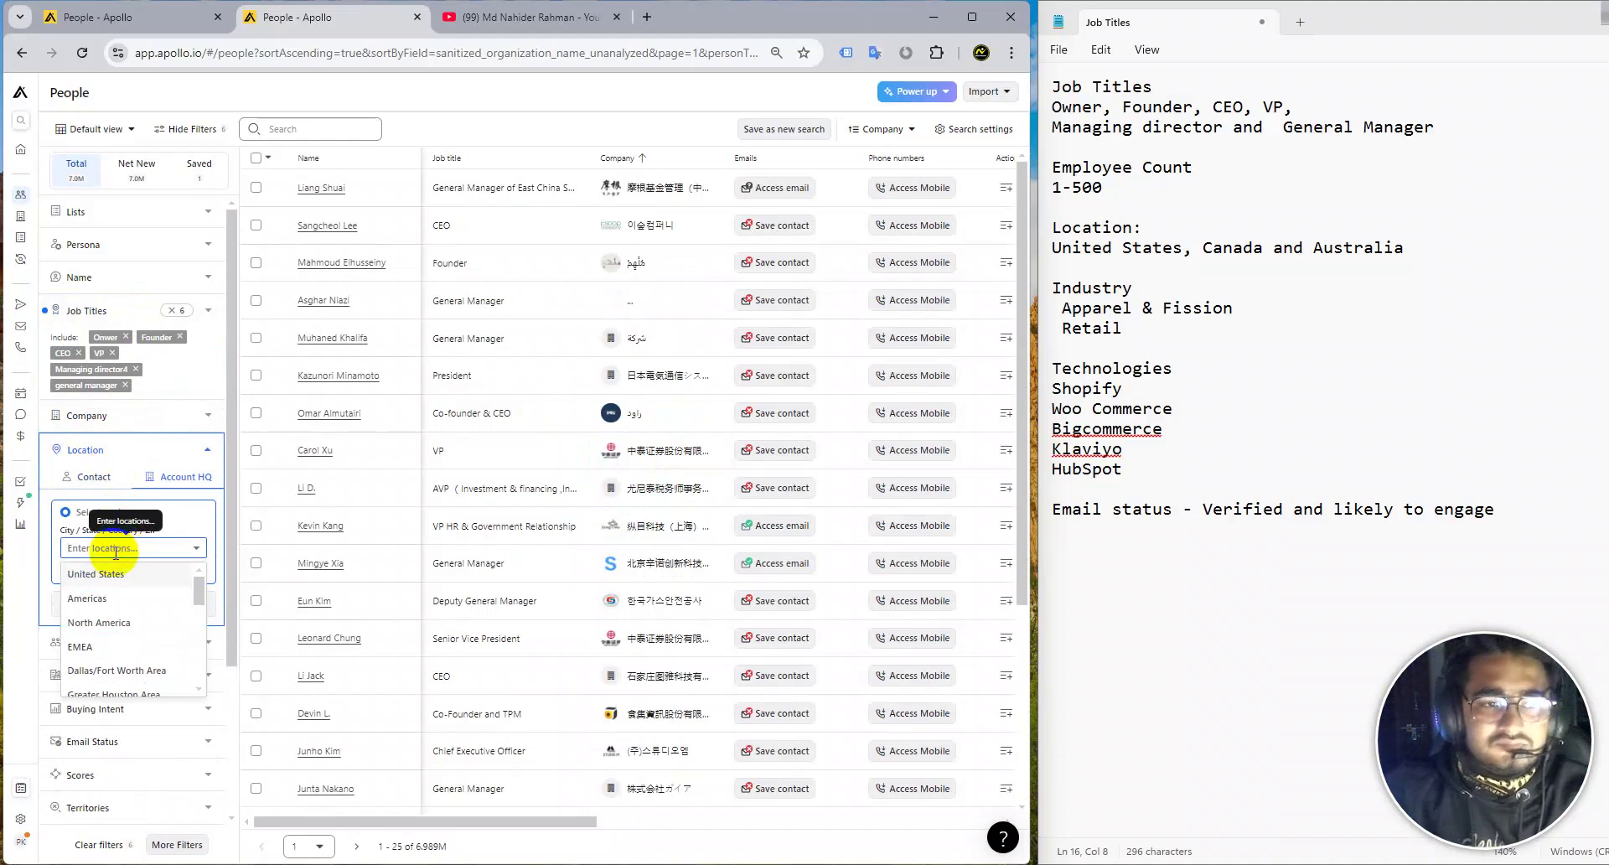
{"action": "type", "text": "United states"}
{"action": "left_click", "coordinate": [116, 573]}
{"action": "type", "text": "Ca"}
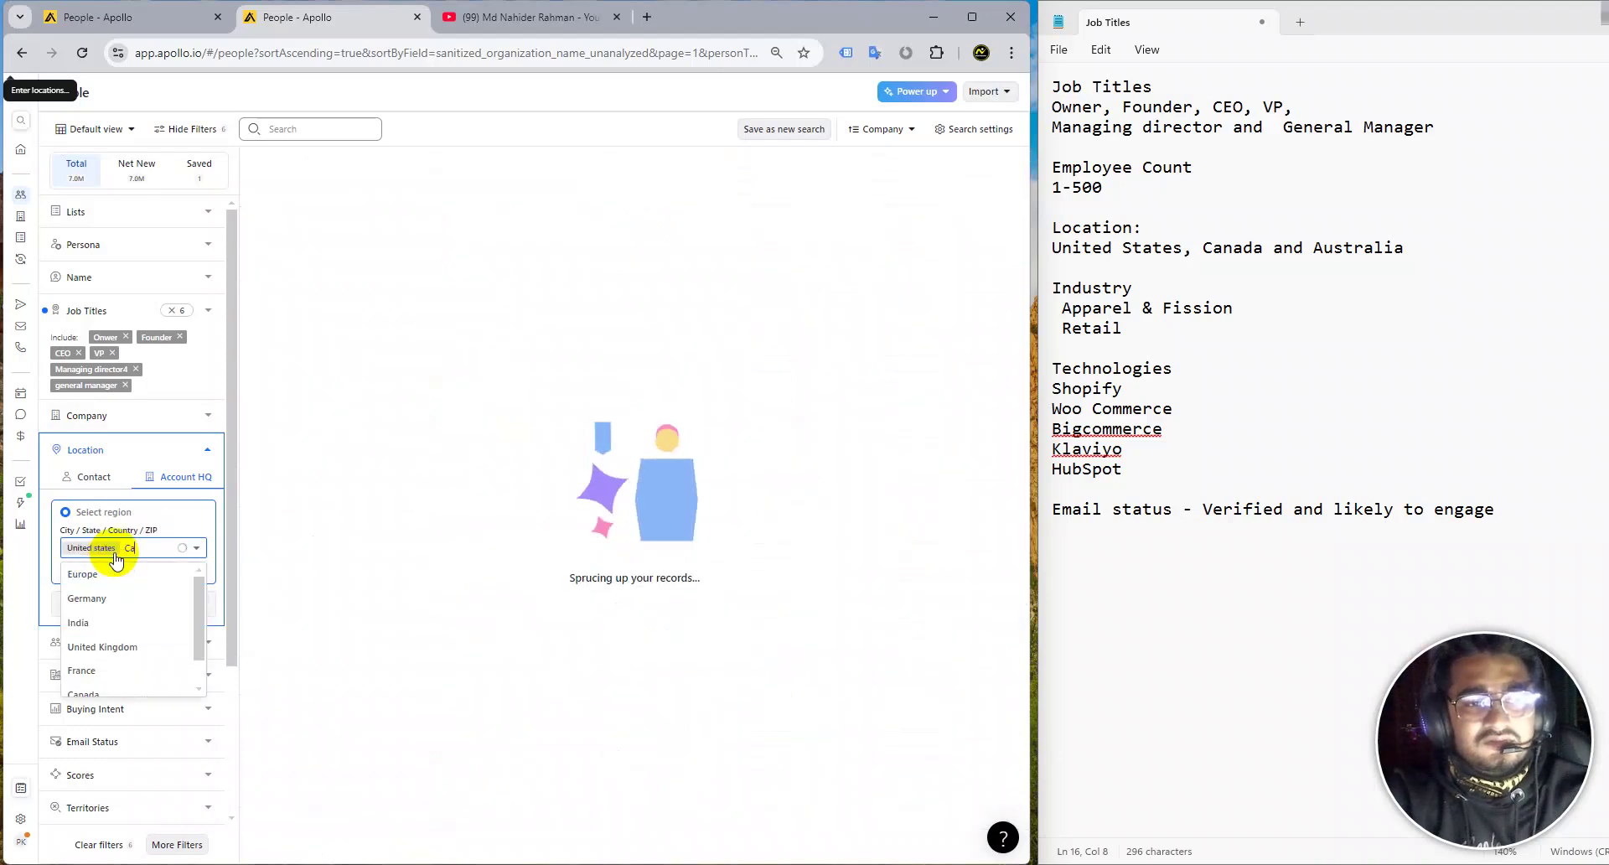
{"action": "type", "text": "nada"}
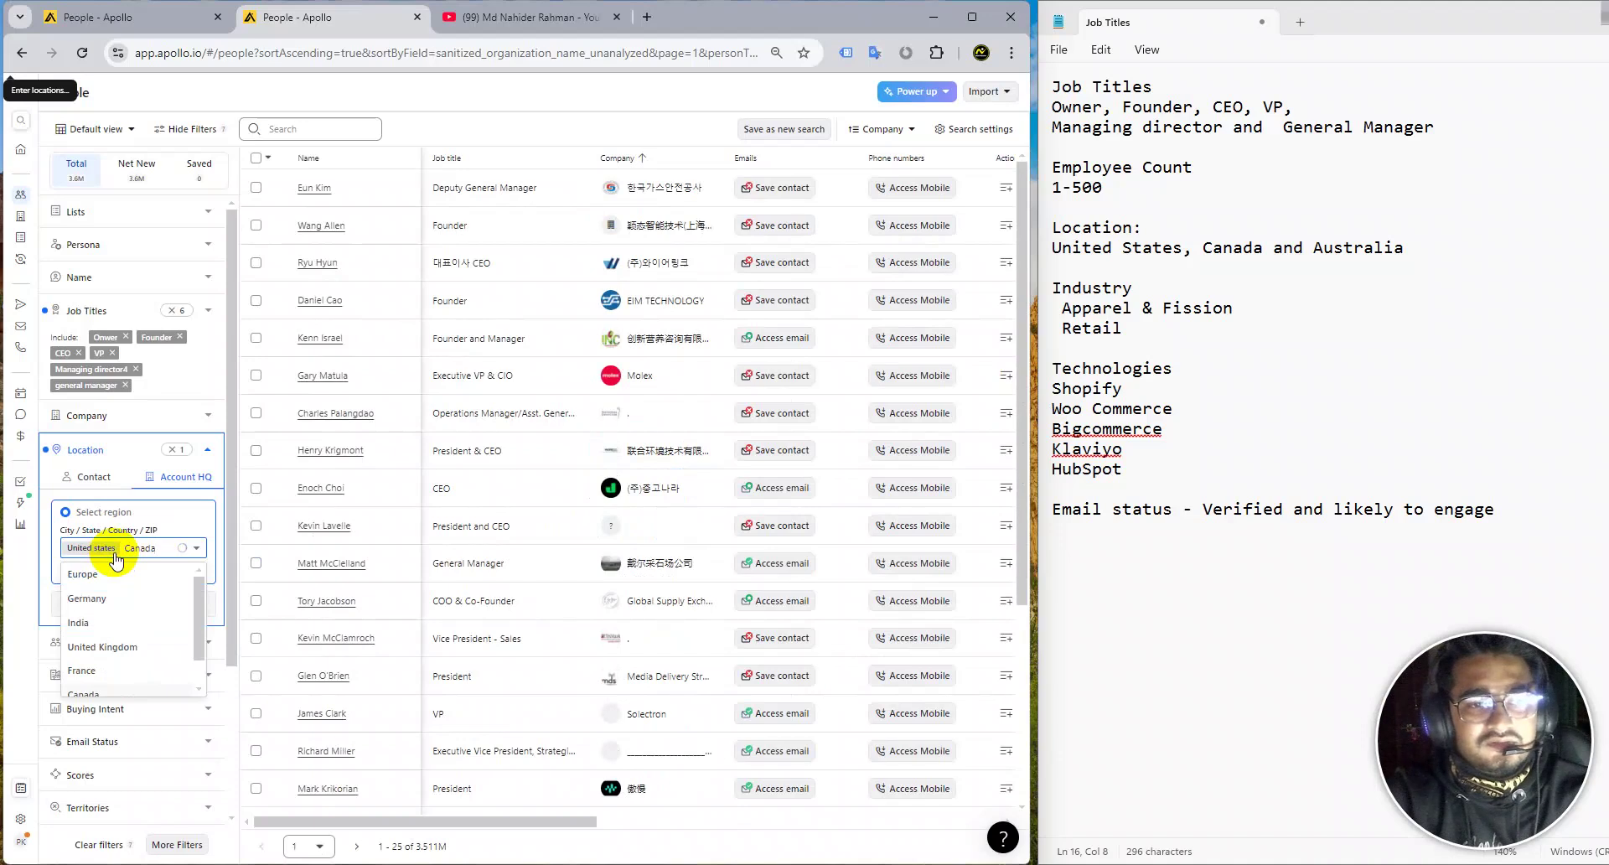
{"action": "key", "text": "Return"}
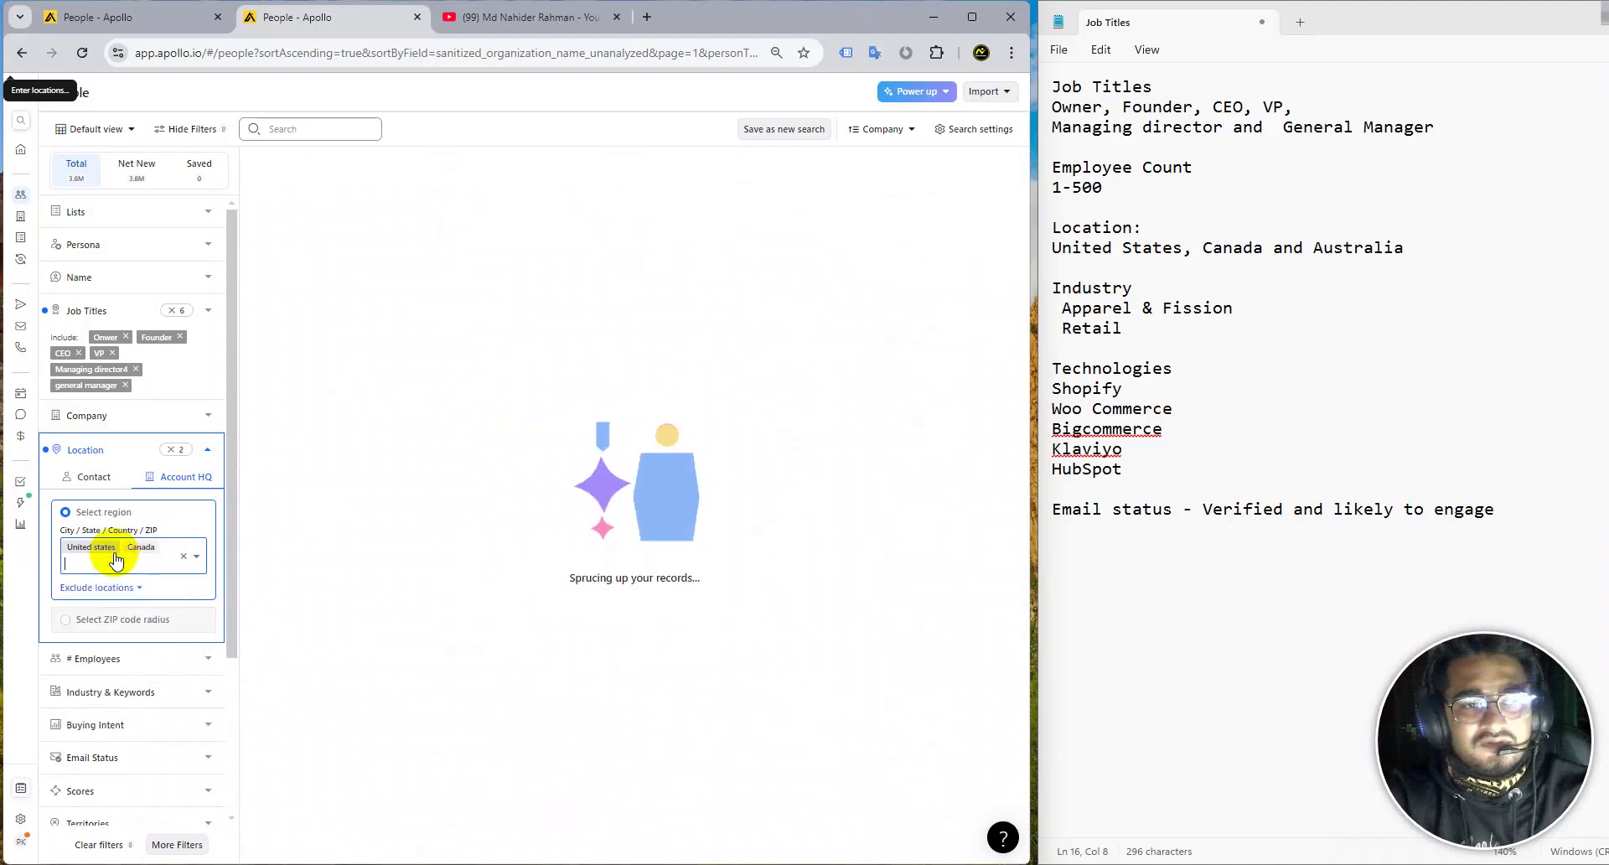
Add Australia to the account HQ locations.
{"action": "type", "text": "and"}
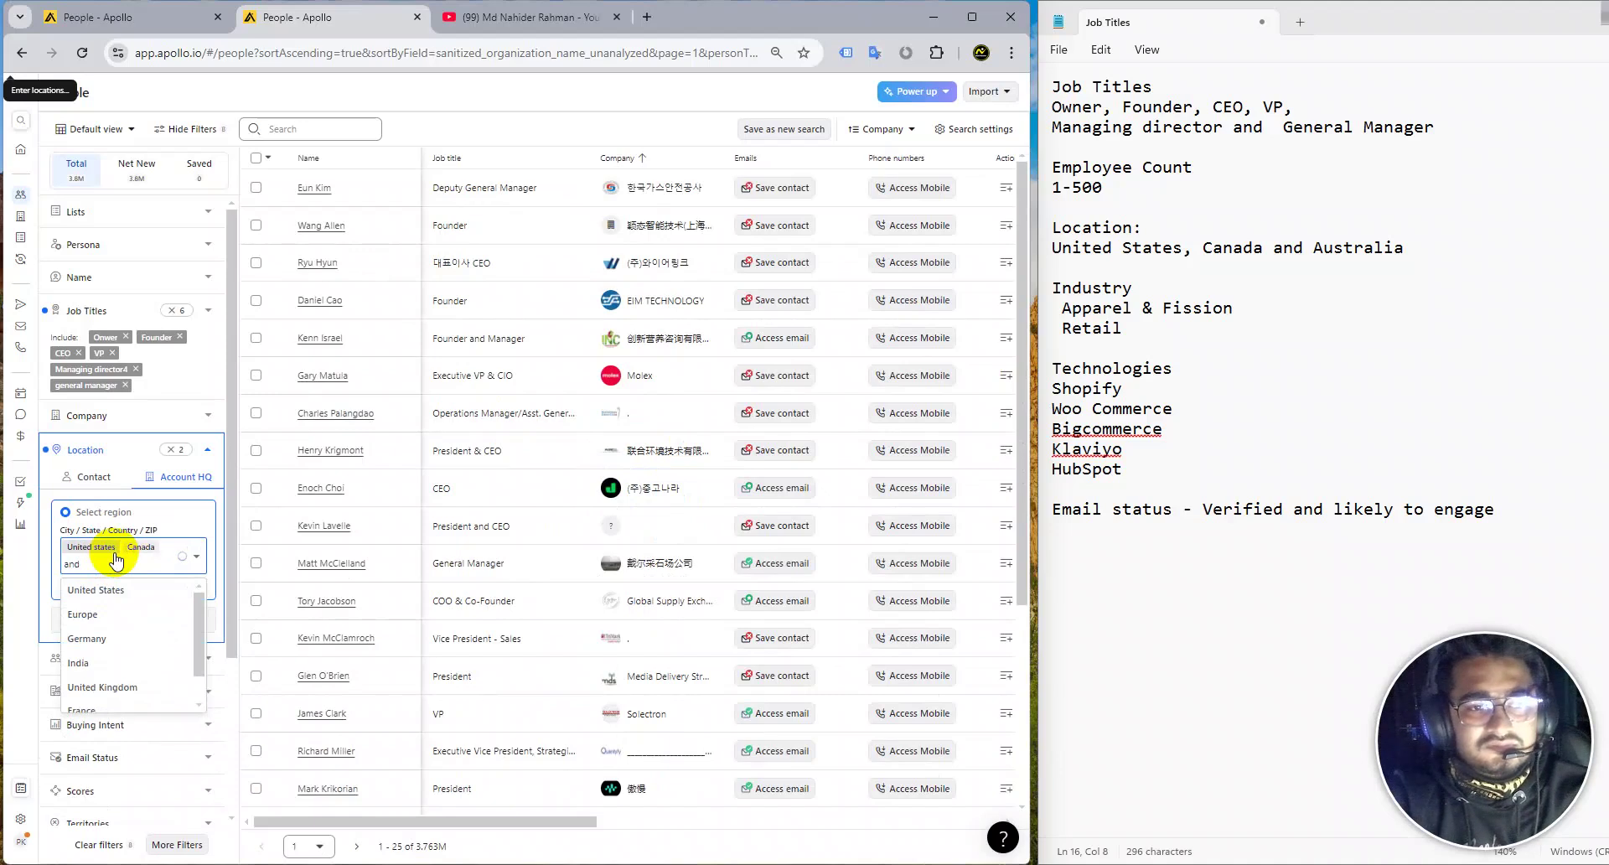
{"action": "key", "text": "BackSpace"}
{"action": "key", "text": "BackSpace"}
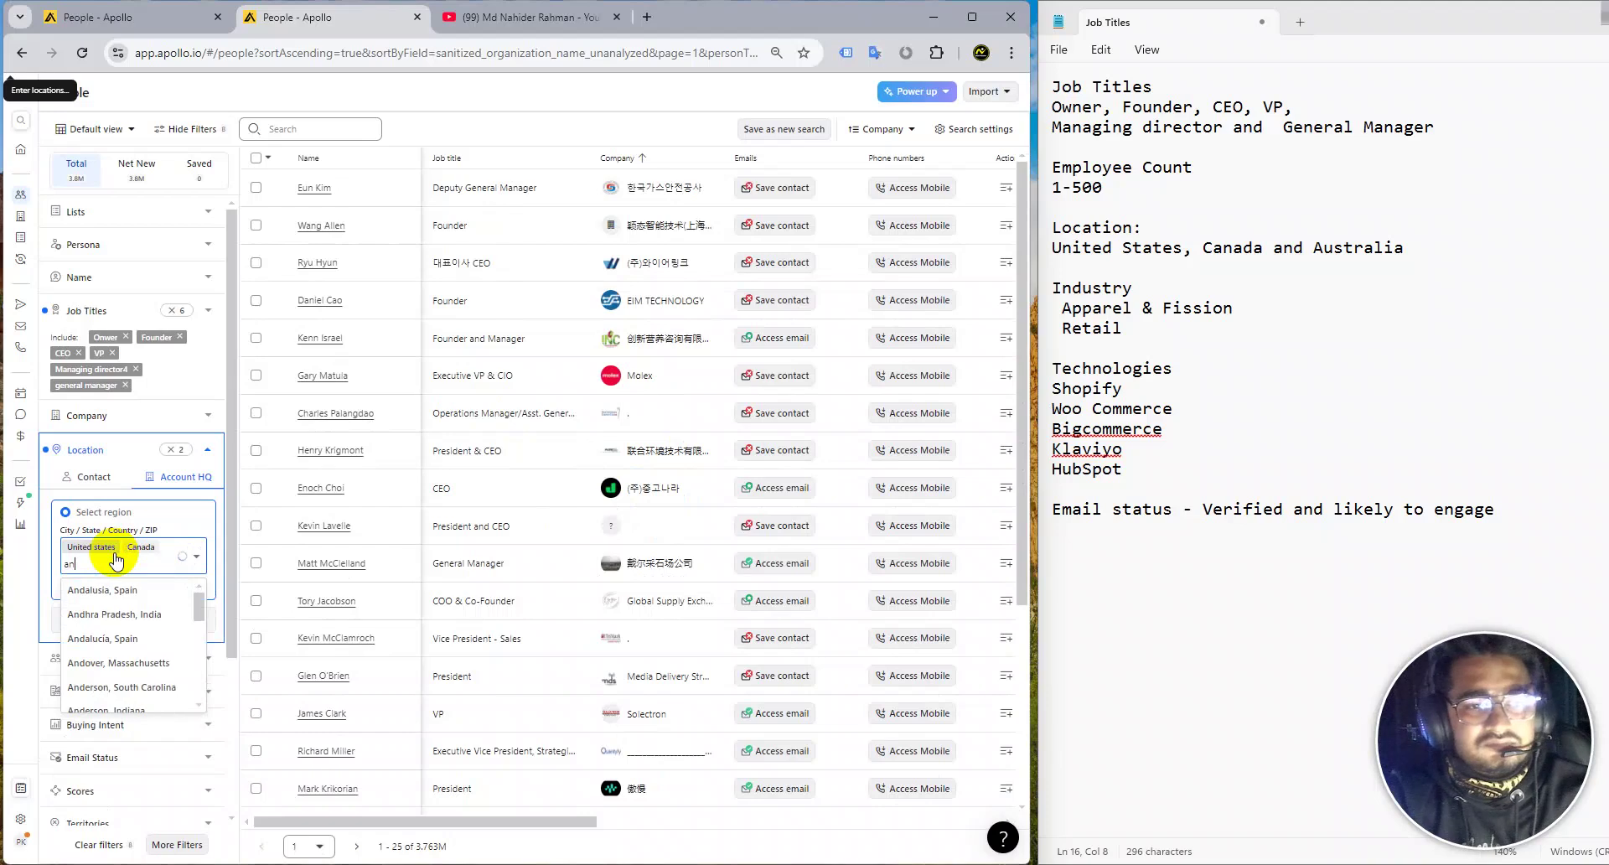
{"action": "key", "text": "BackSpace"}
{"action": "type", "text": "us"}
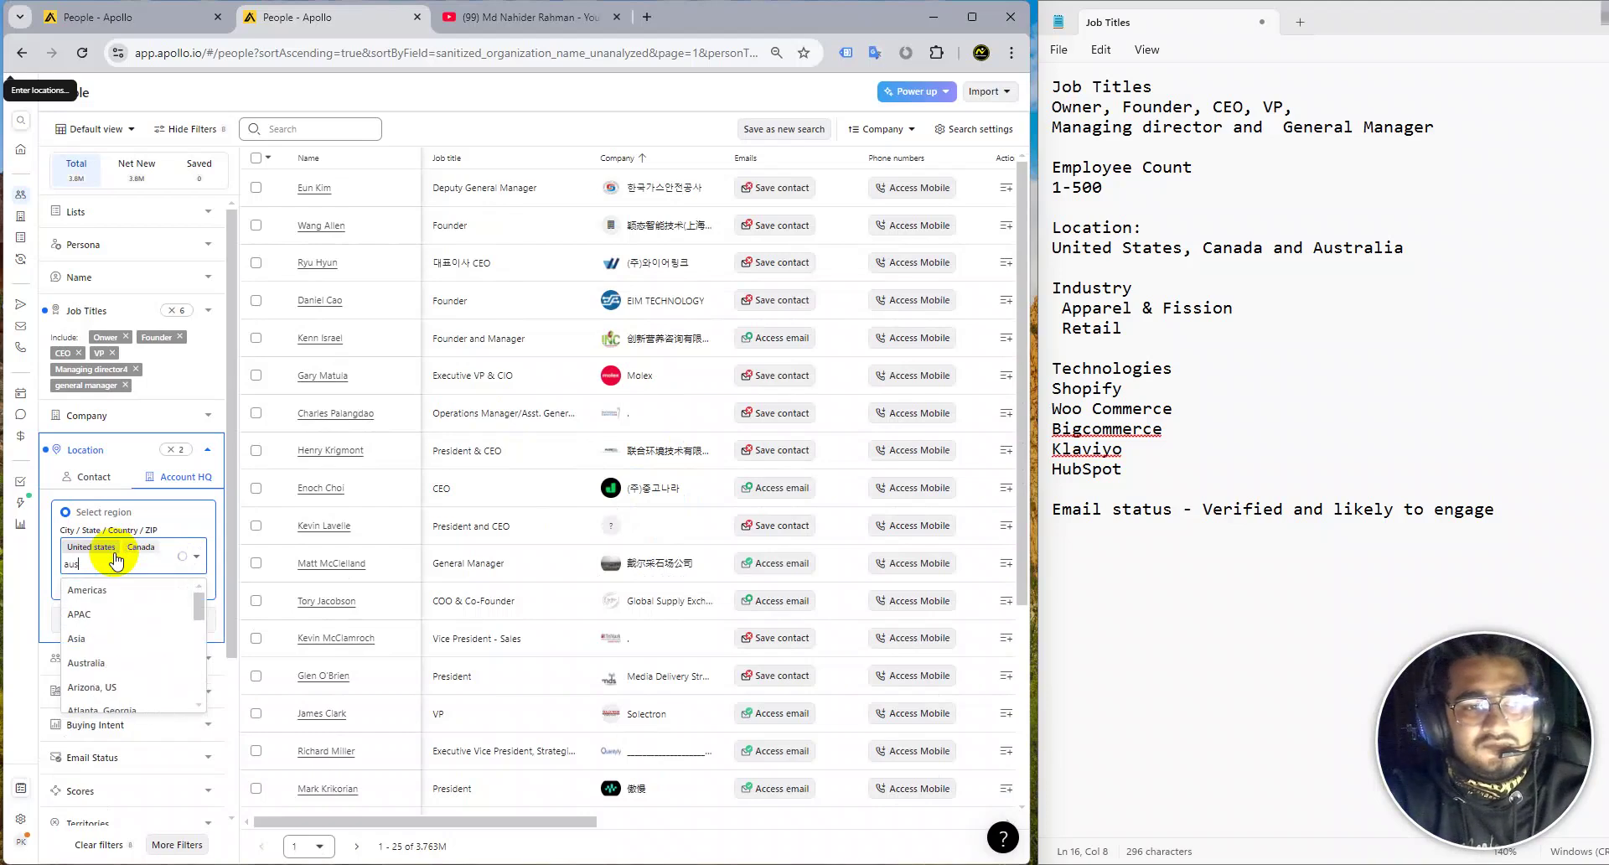
{"action": "type", "text": "t"}
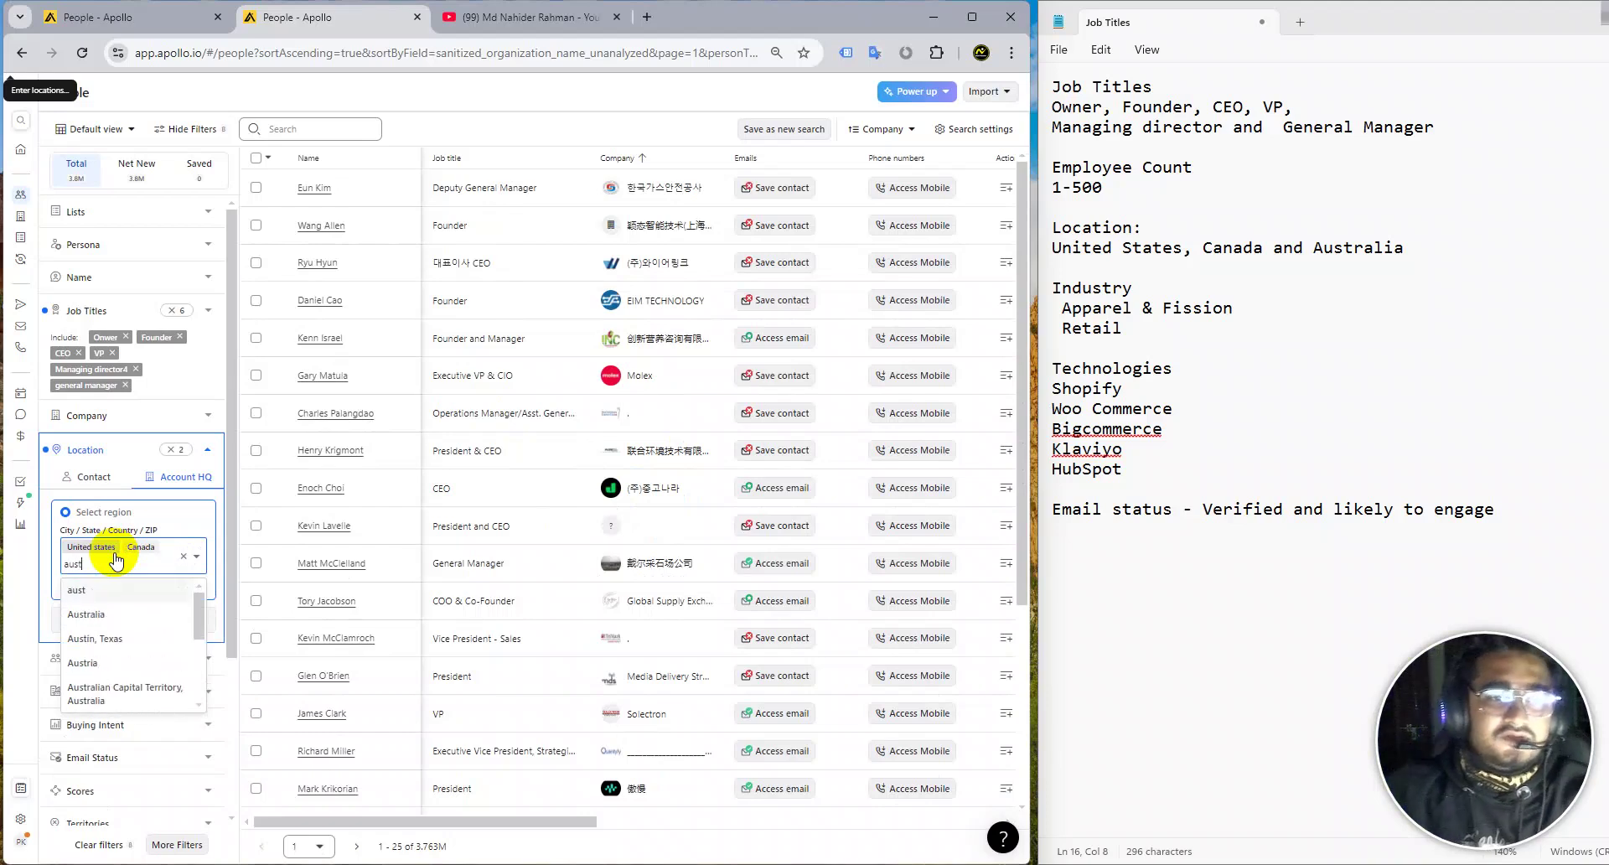
{"action": "left_click", "coordinate": [154, 618]}
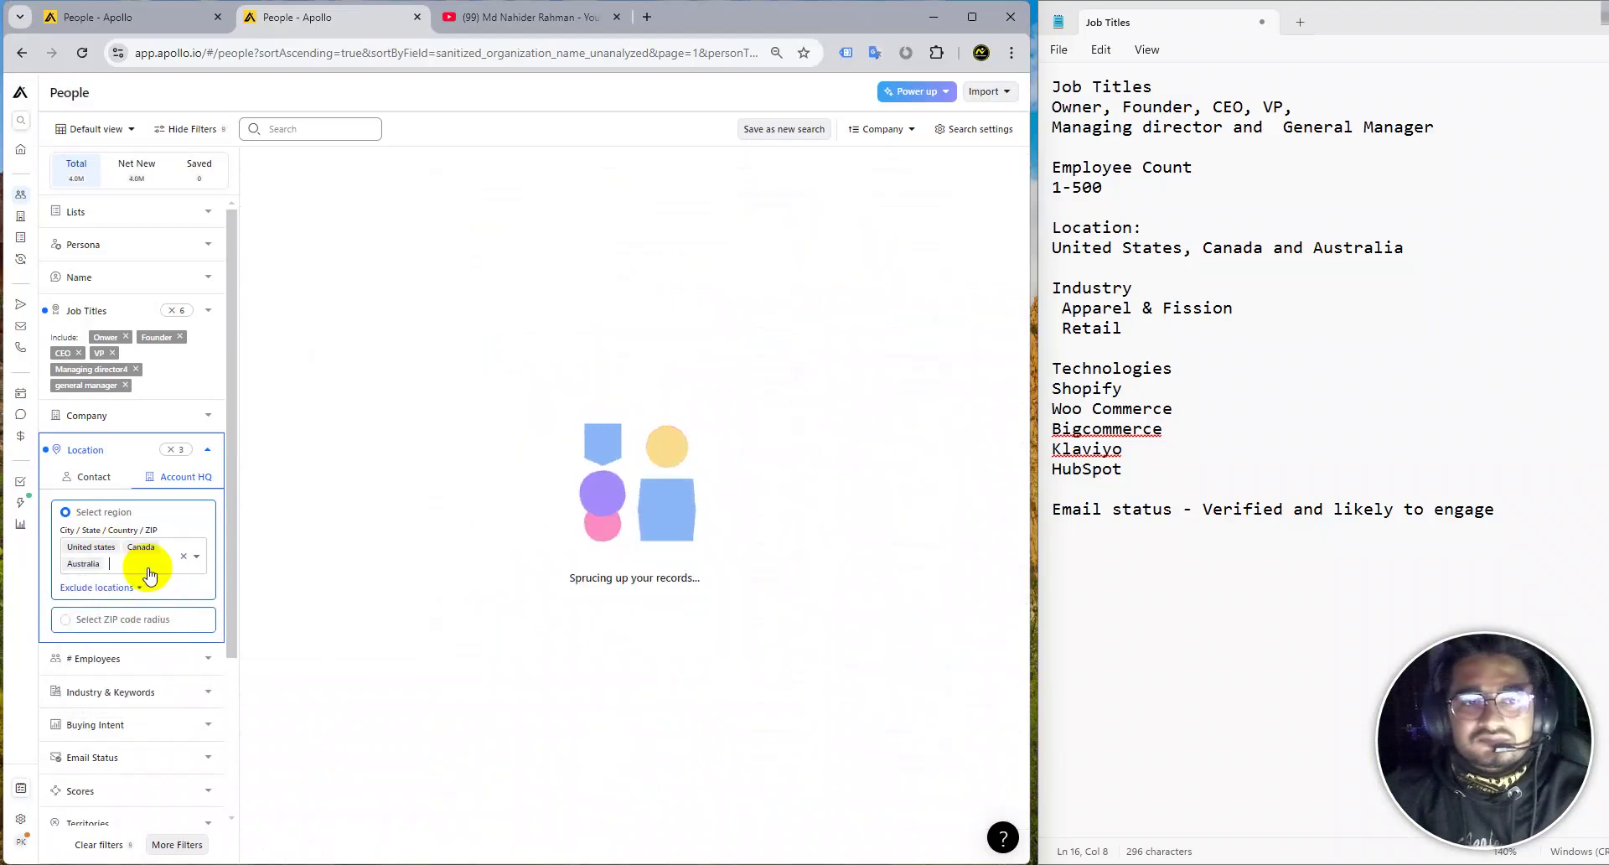
Switch the location filter to contact location and include United States.
{"action": "left_click", "coordinate": [92, 476]}
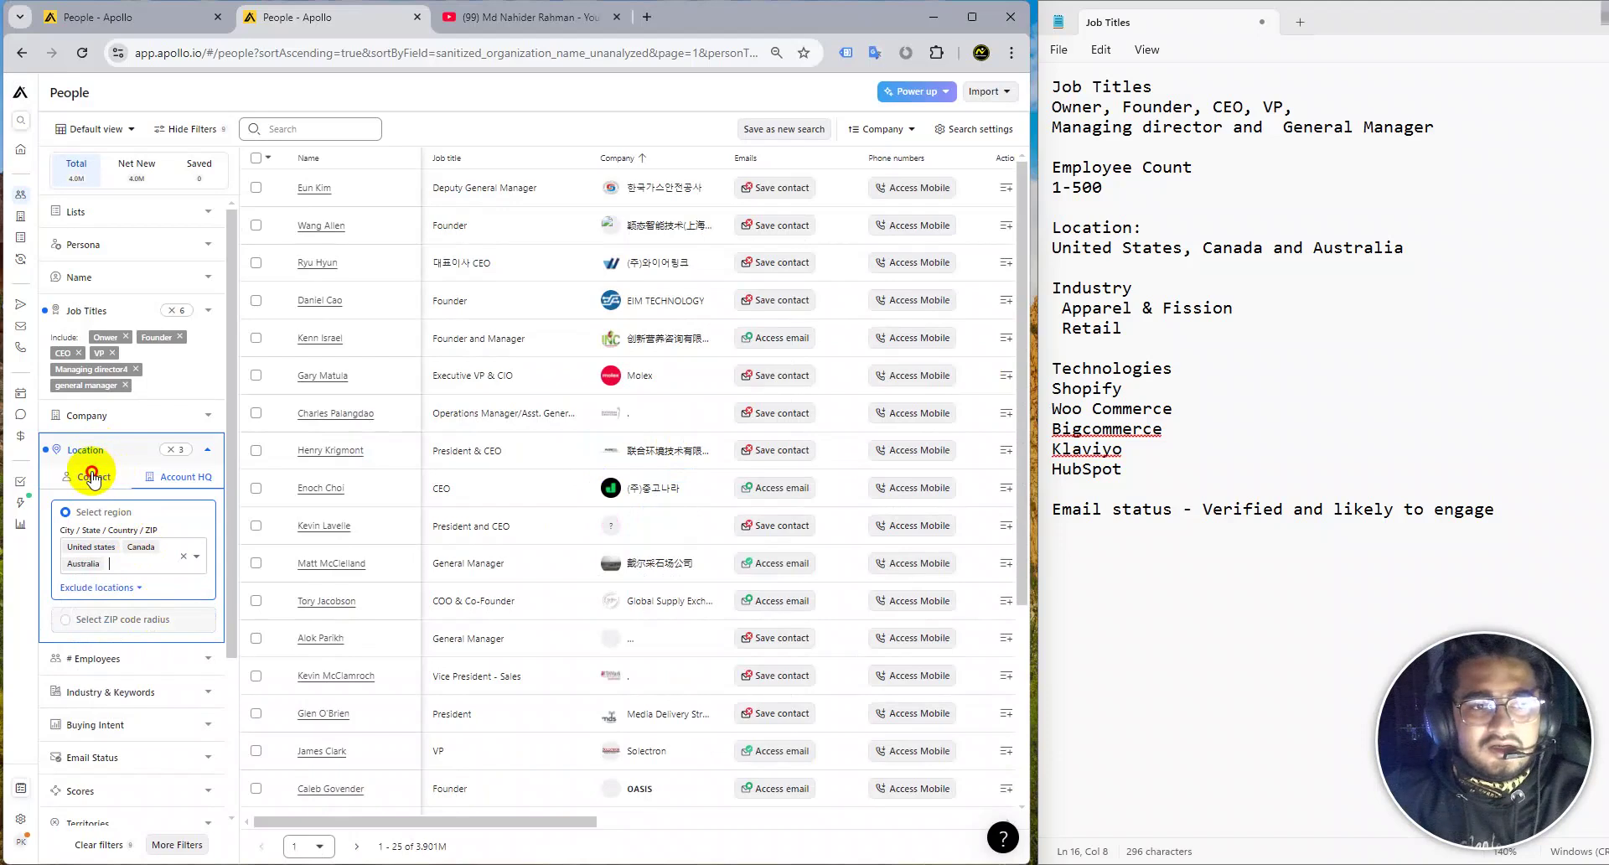
{"action": "left_click", "coordinate": [124, 548]}
{"action": "type", "text": "Uni"}
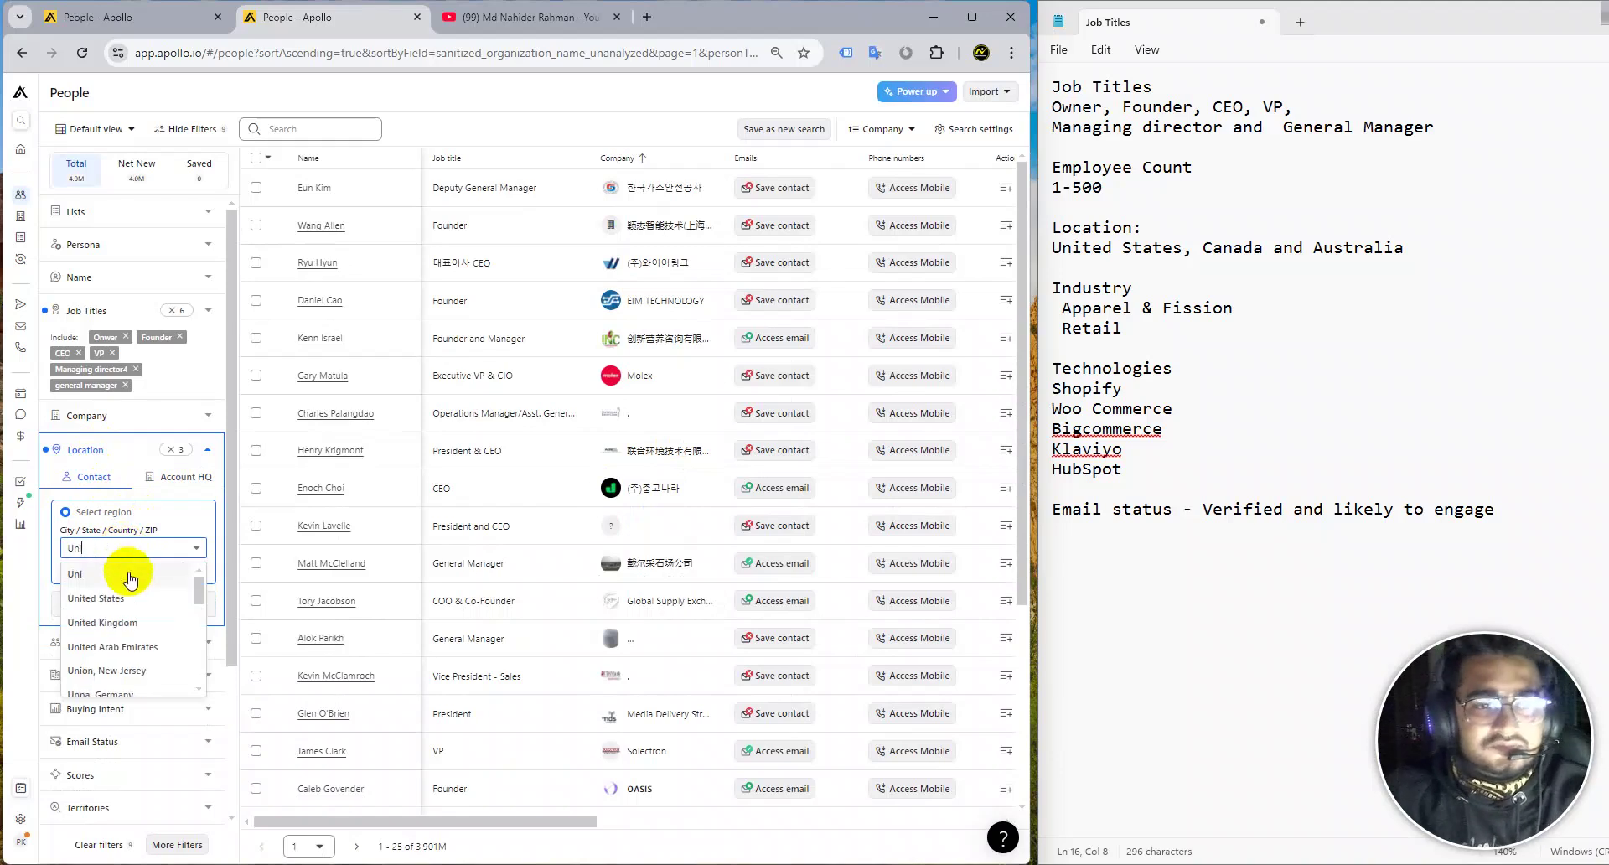
{"action": "left_click", "coordinate": [128, 598]}
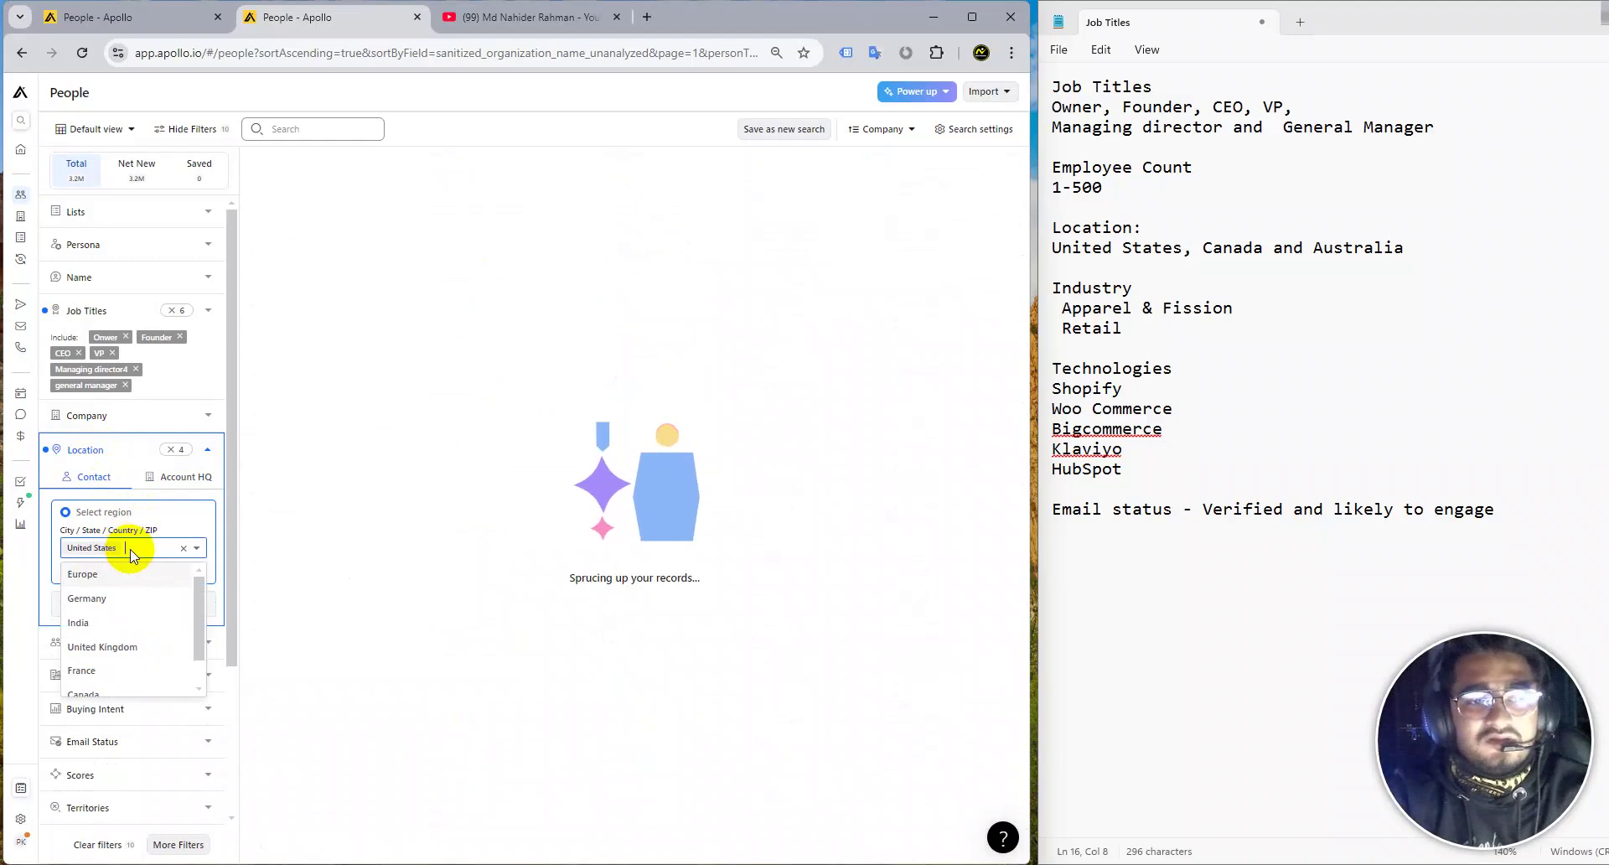
Add Canada and Australia to the contact locations.
{"action": "type", "text": "canda"}
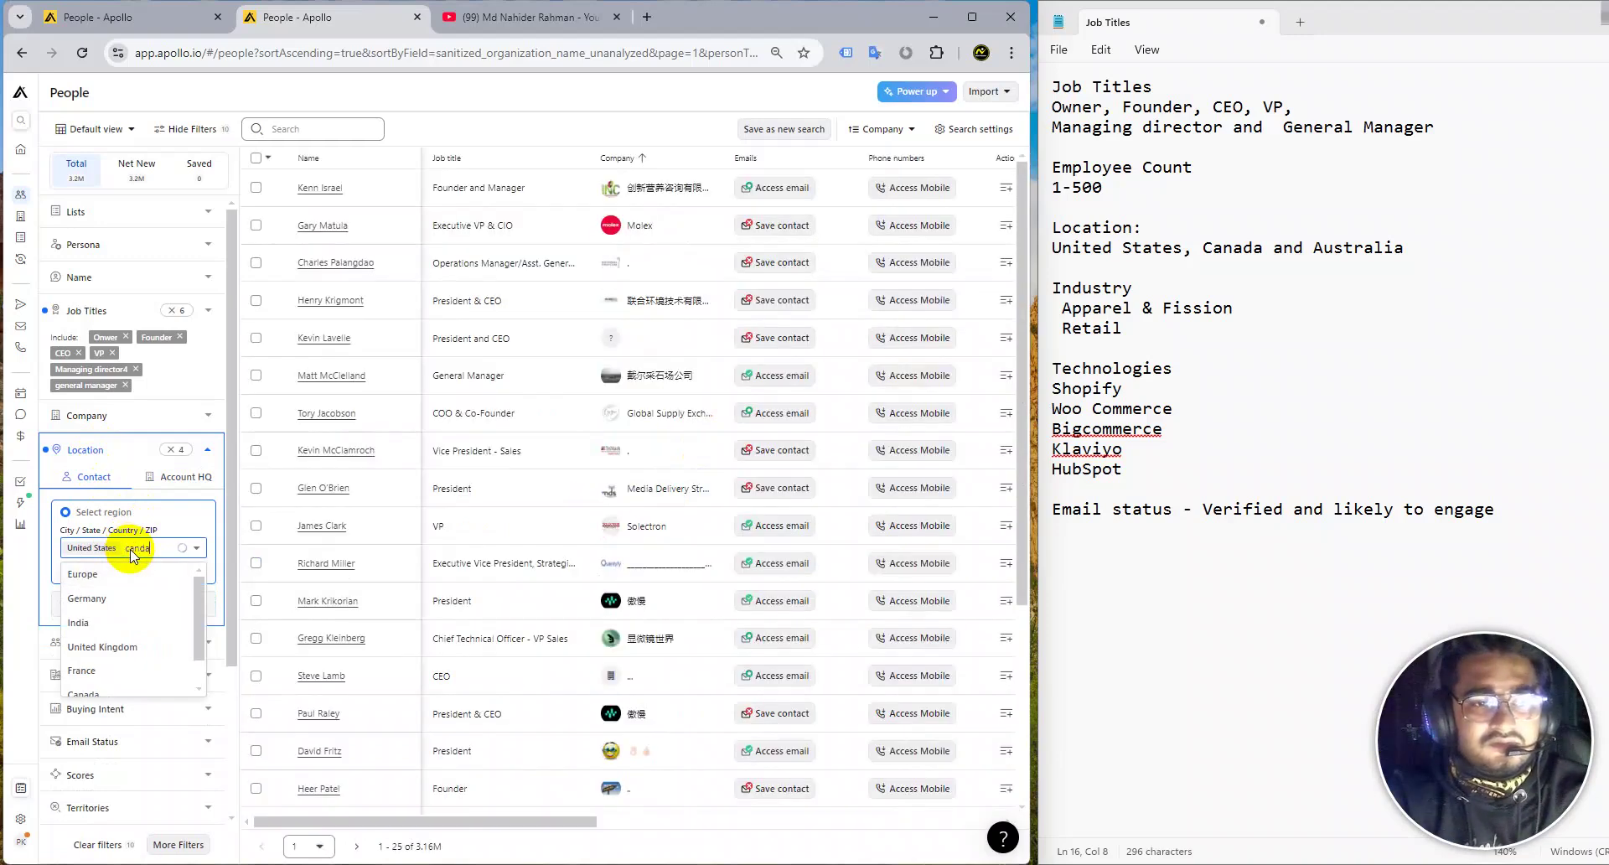
{"action": "key", "text": "BackSpace"}
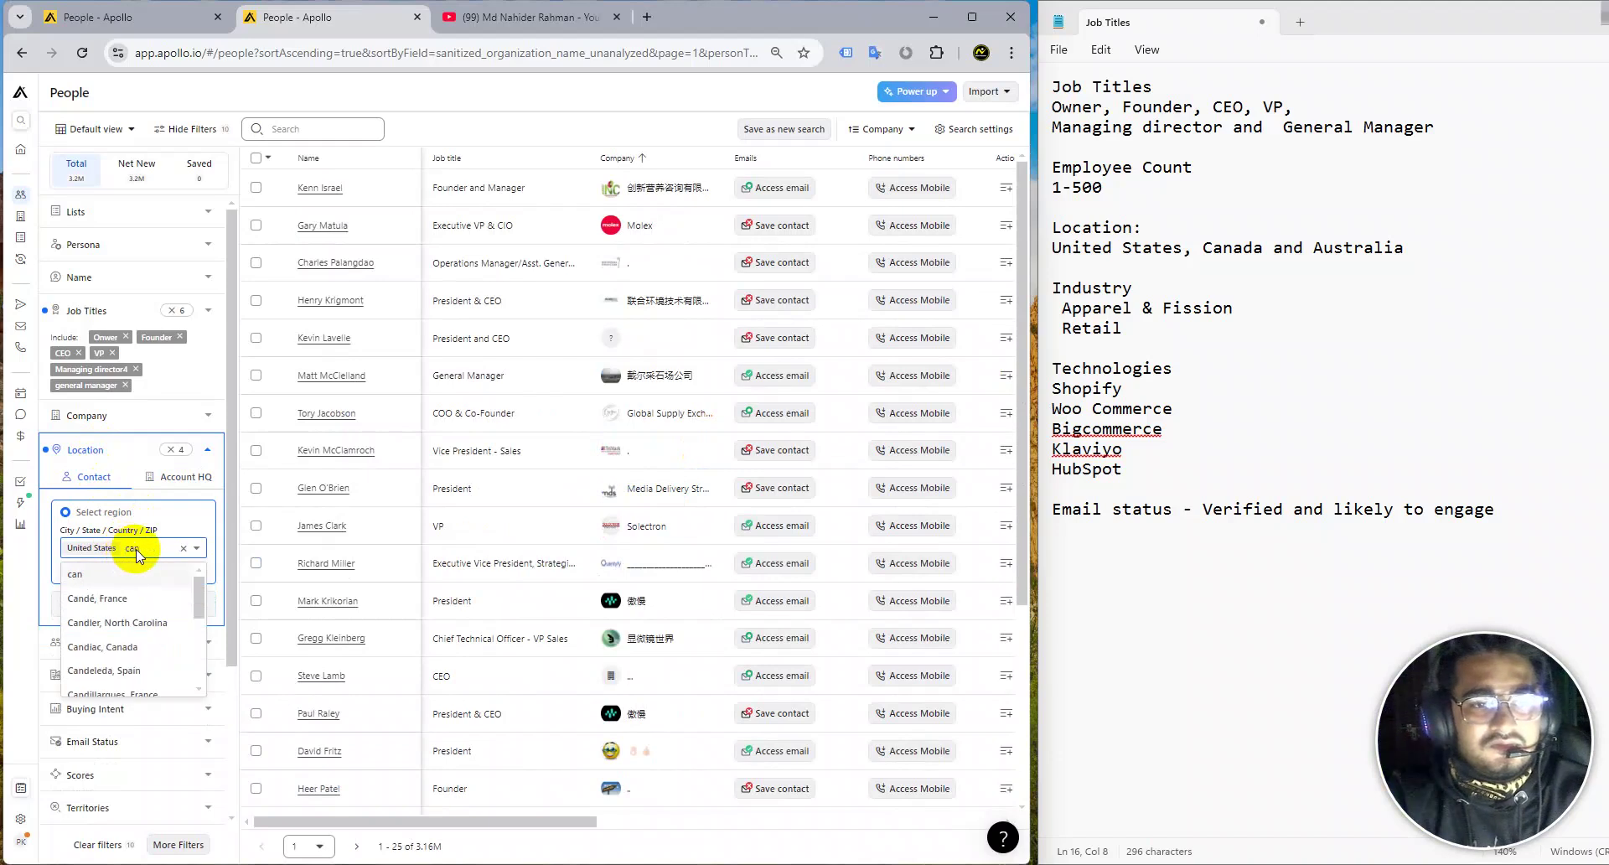
{"action": "key", "text": "BackSpace"}
{"action": "type", "text": "ada"}
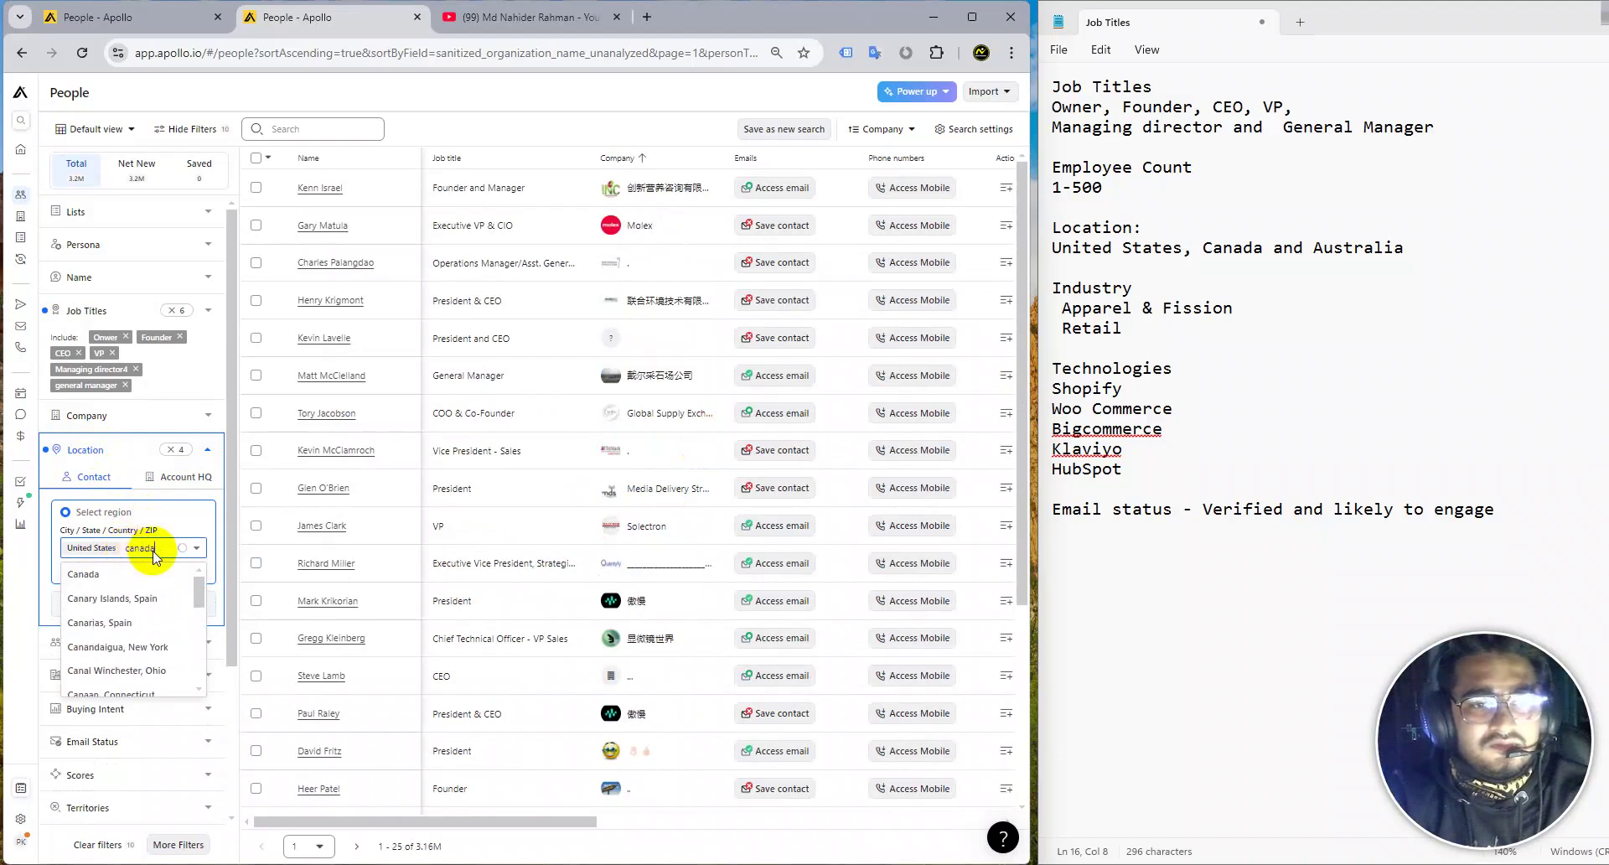
{"action": "key", "text": "Return"}
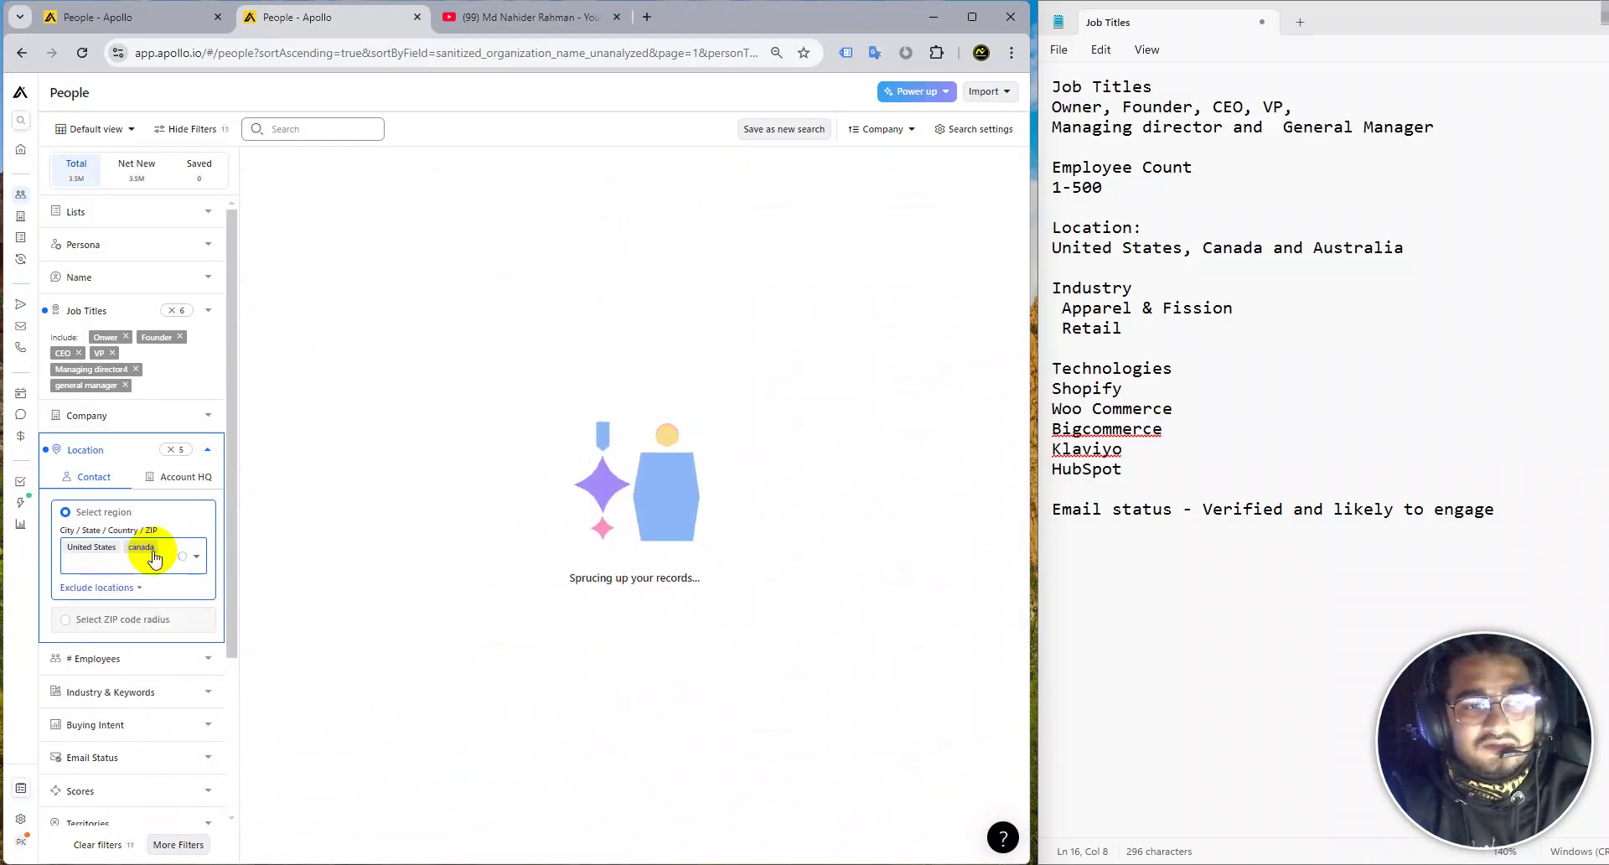
{"action": "type", "text": "australia"}
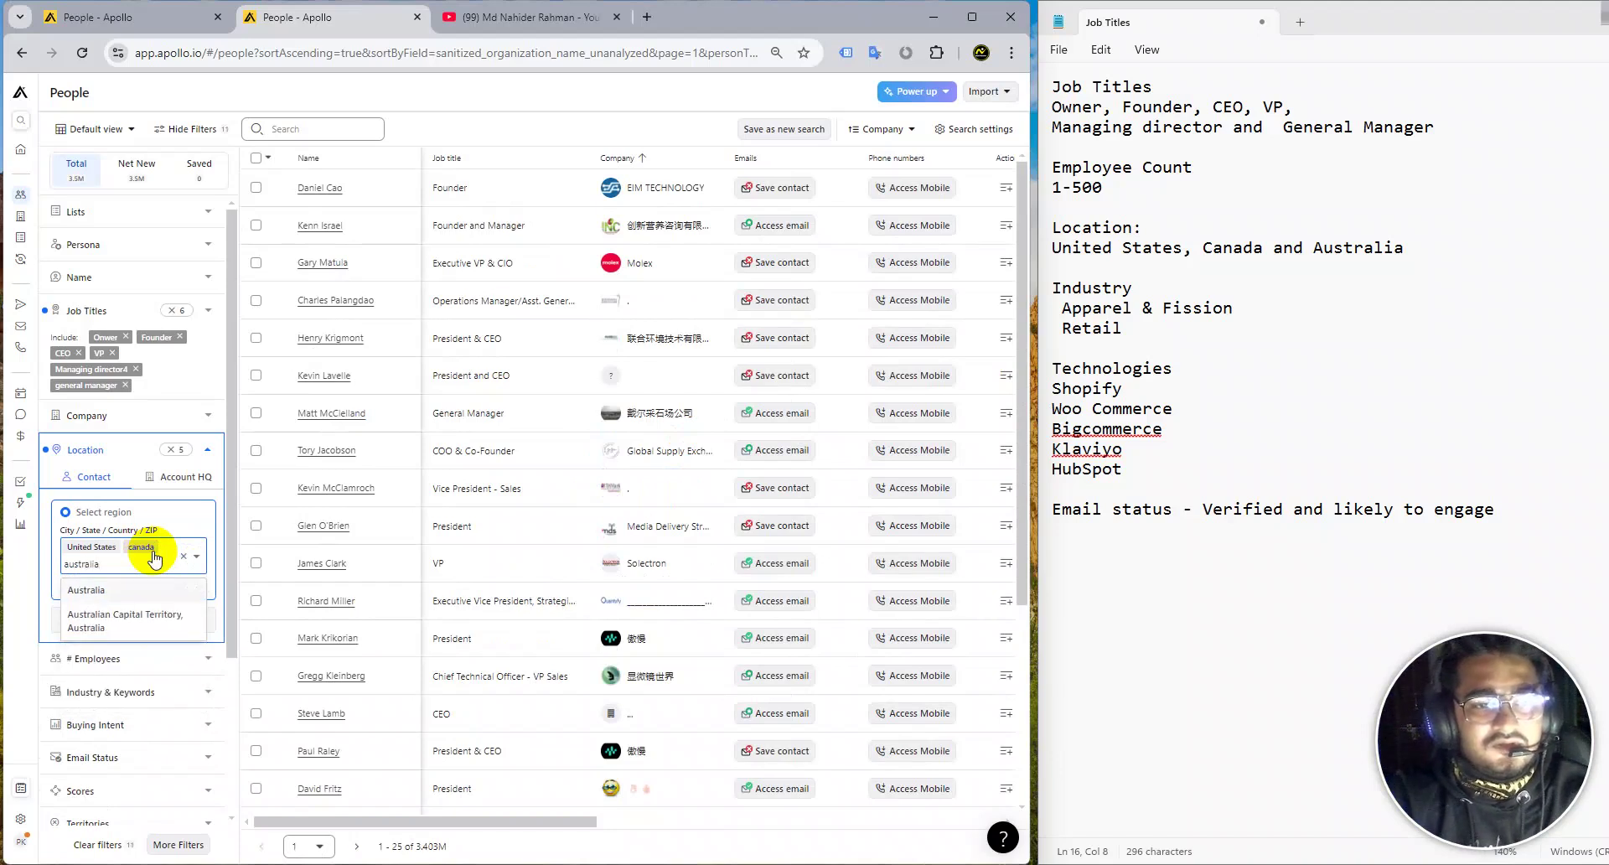
{"action": "key", "text": "Return"}
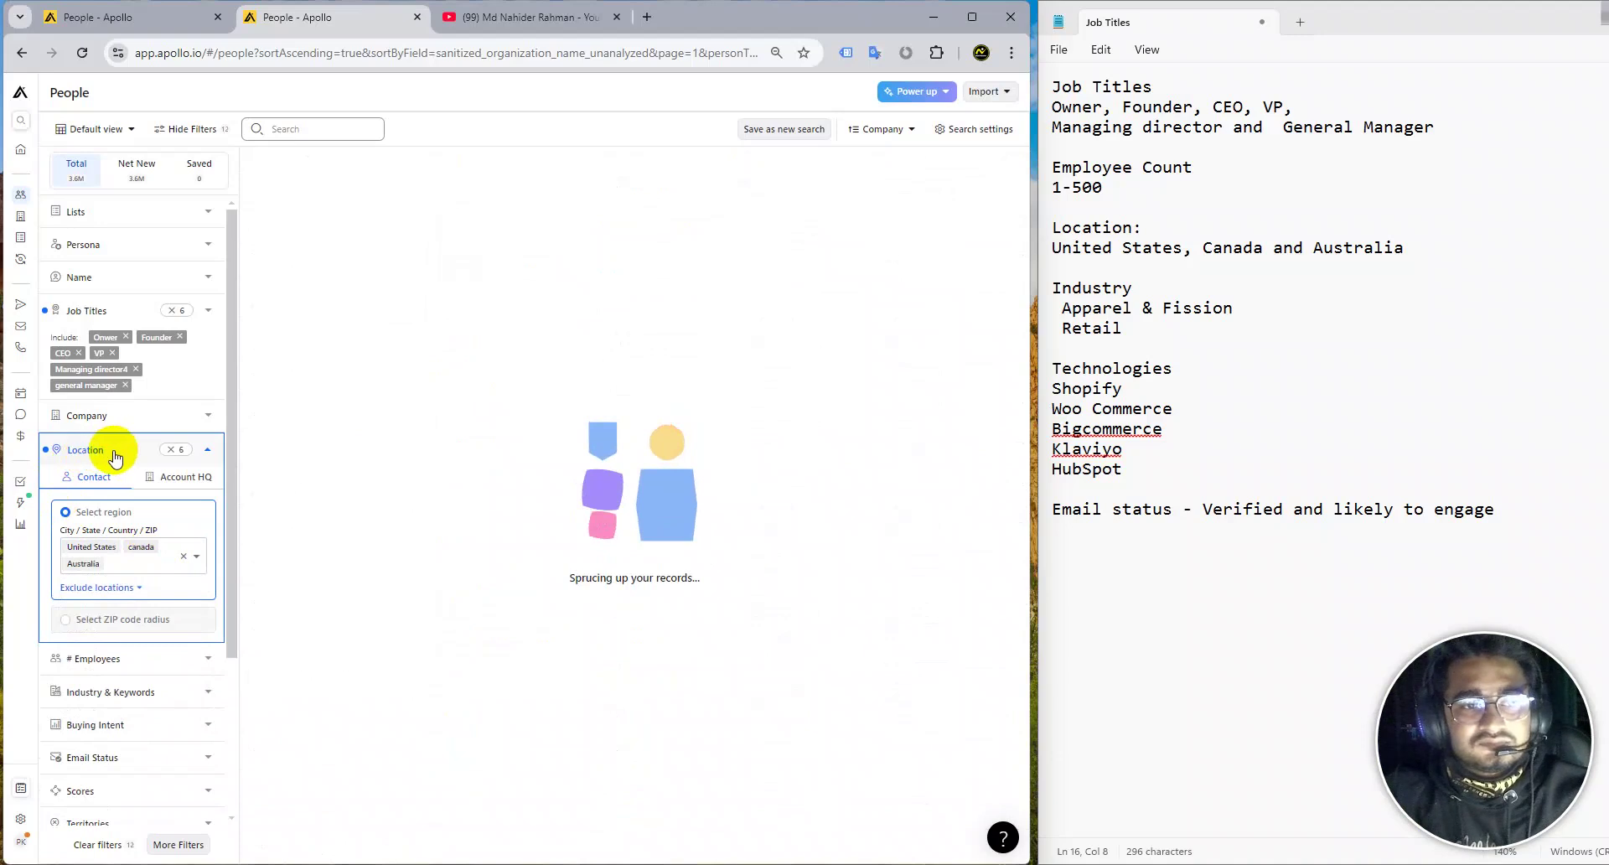
Filter by number of employees with a custom range from 1 to 500.
{"action": "left_click", "coordinate": [115, 456]}
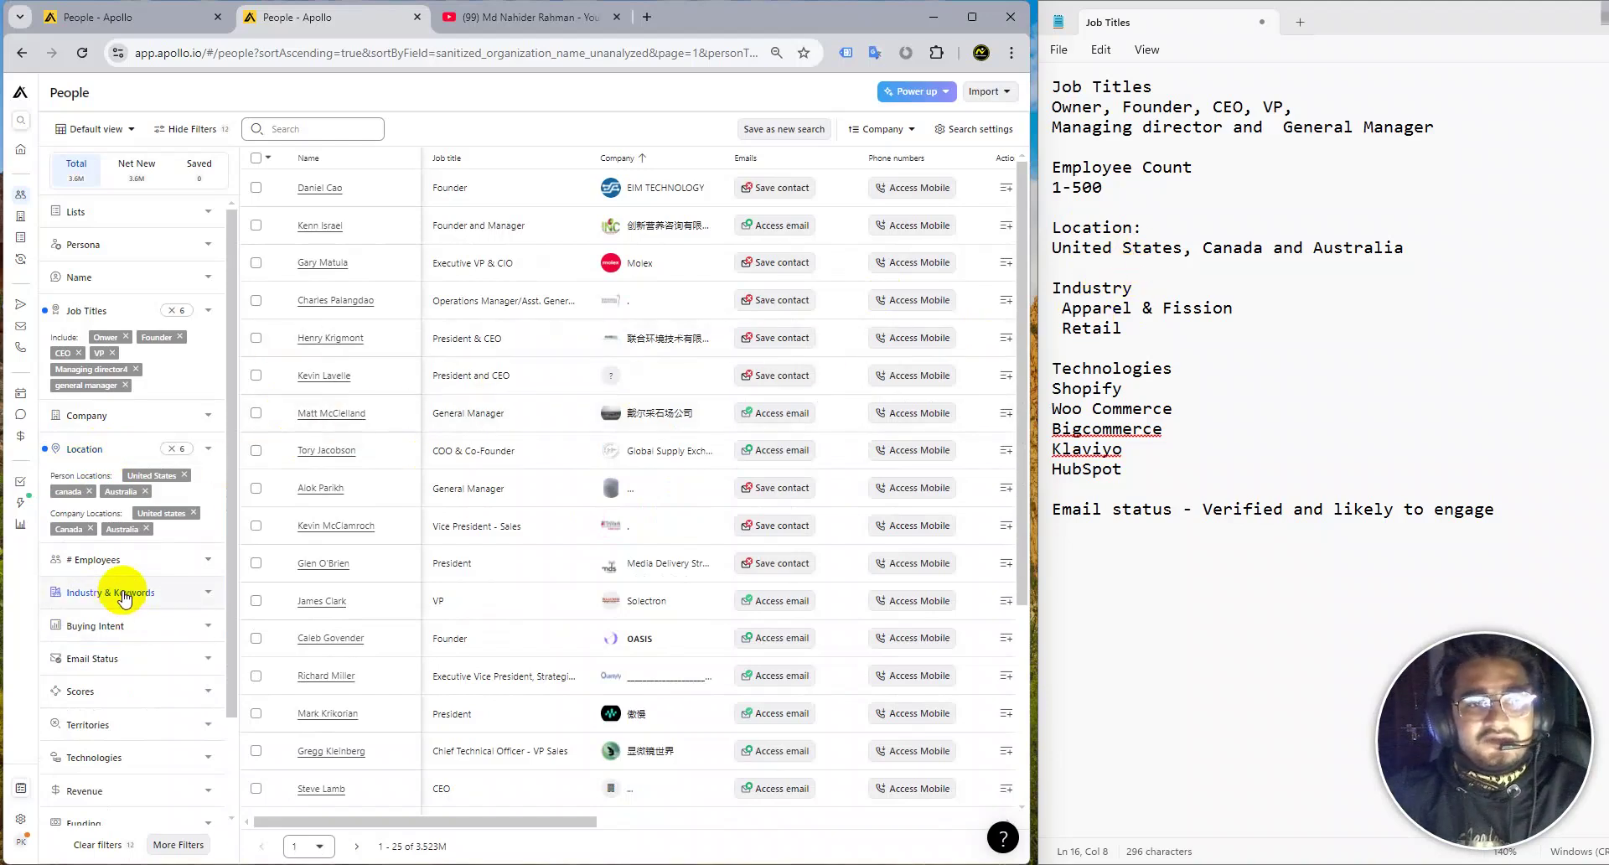
{"action": "scroll", "coordinate": [124, 597], "scroll_direction": "down", "scroll_amount": 1}
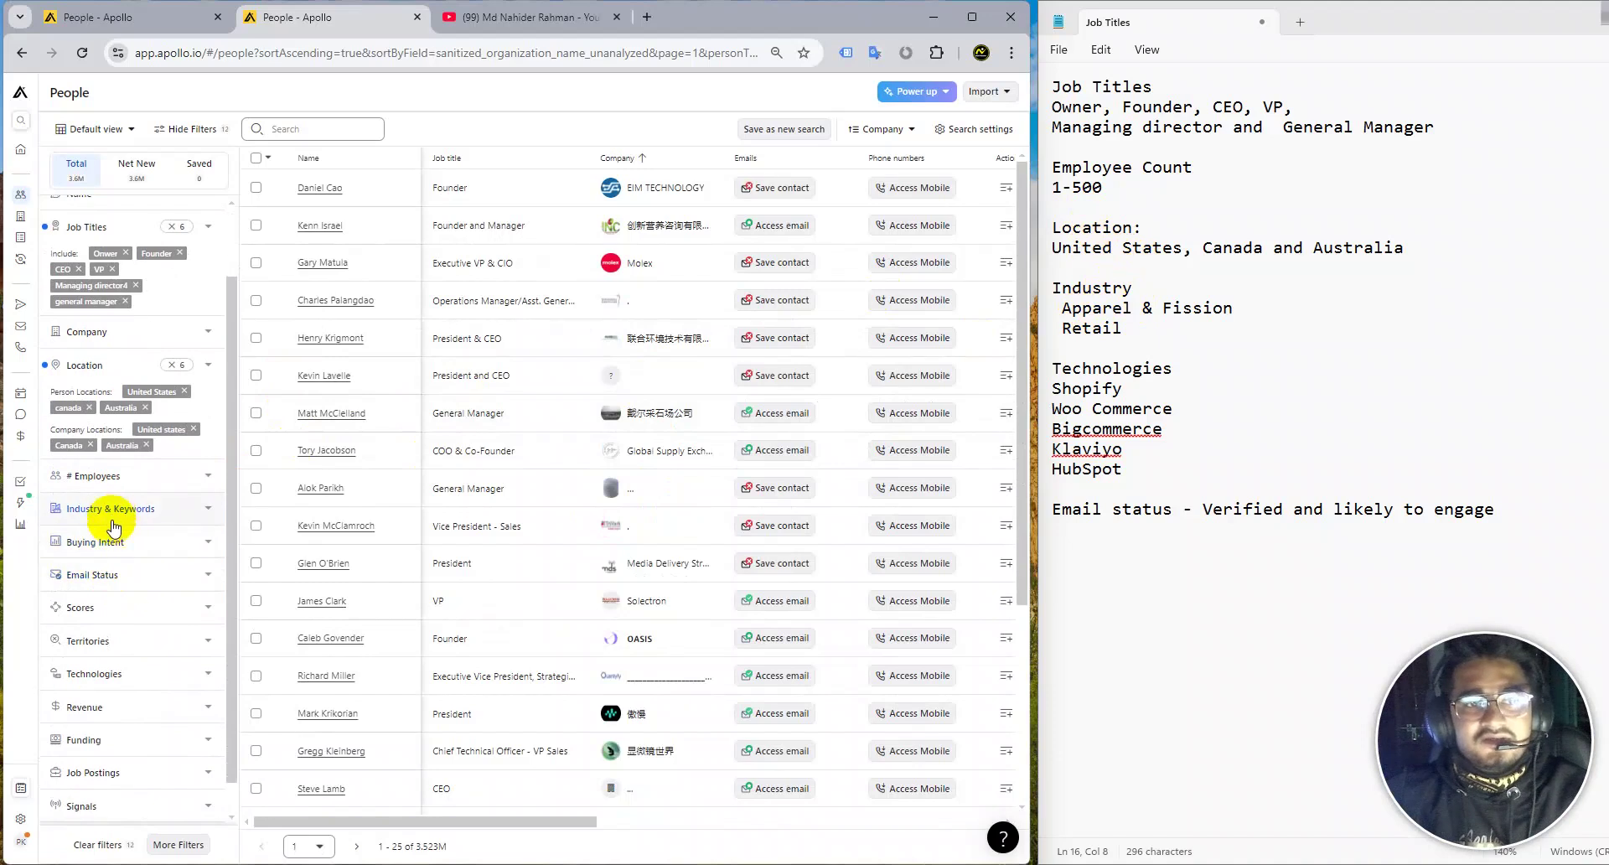
{"action": "left_click", "coordinate": [139, 477]}
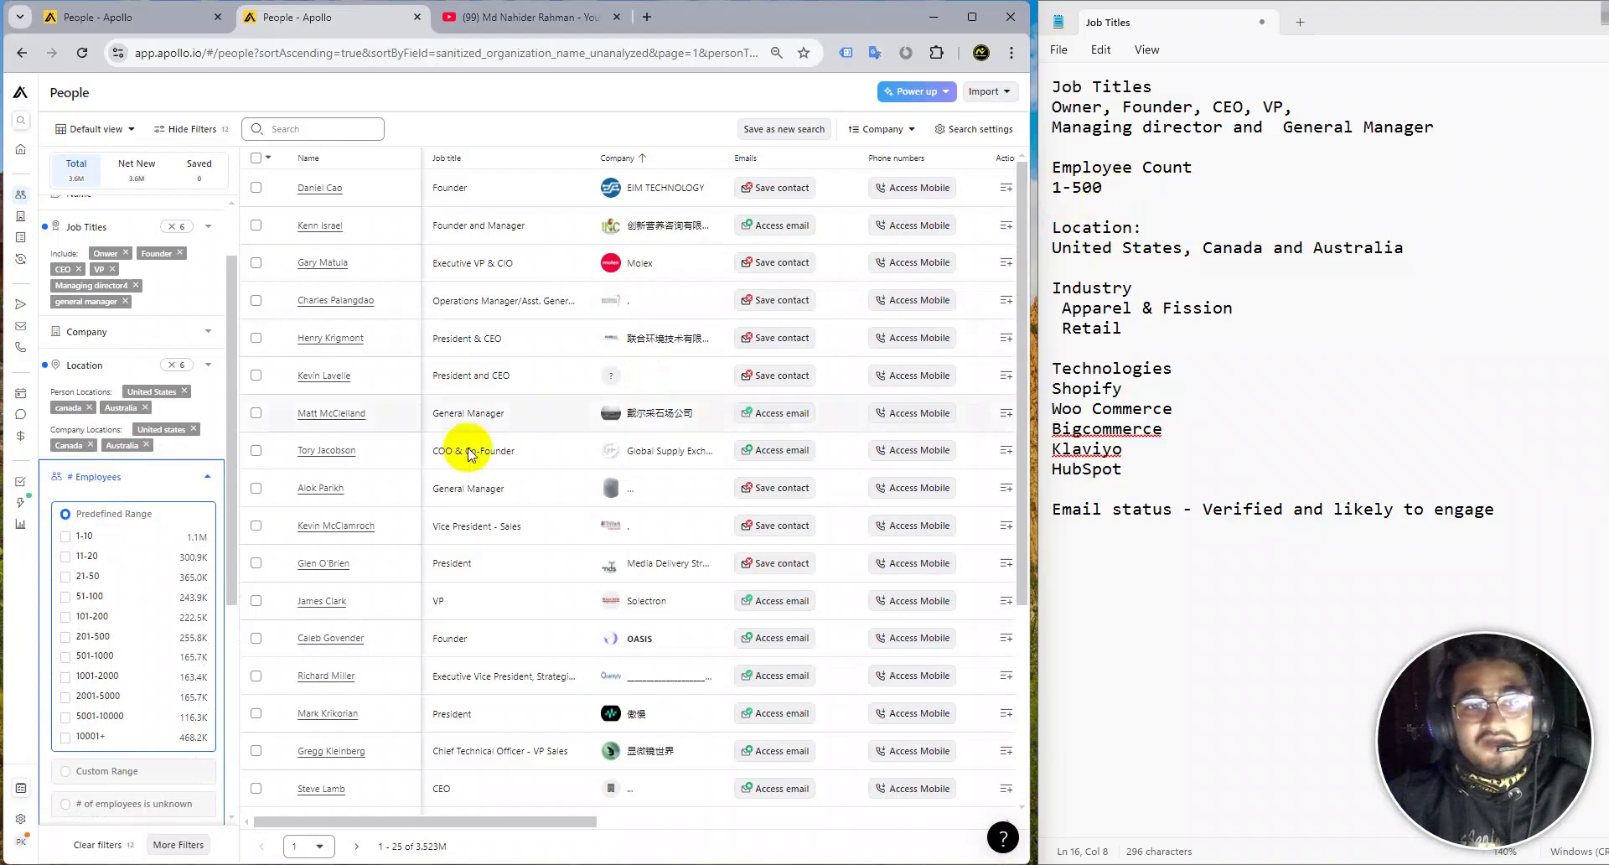
{"action": "scroll", "coordinate": [99, 546], "scroll_direction": "down", "scroll_amount": 1}
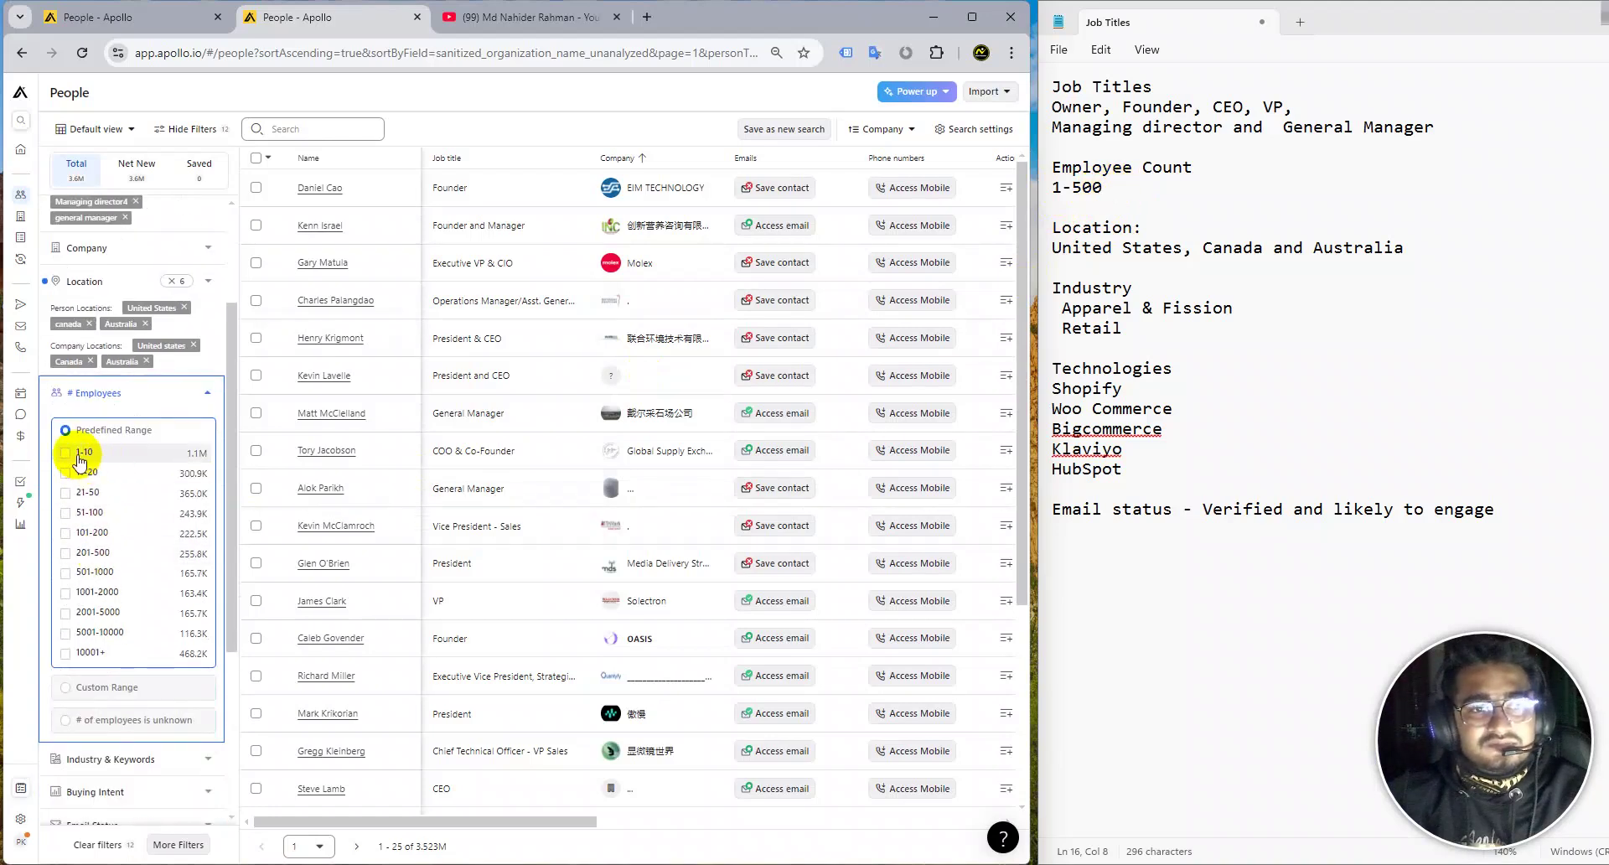
{"action": "scroll", "coordinate": [117, 596], "scroll_direction": "down", "scroll_amount": 1}
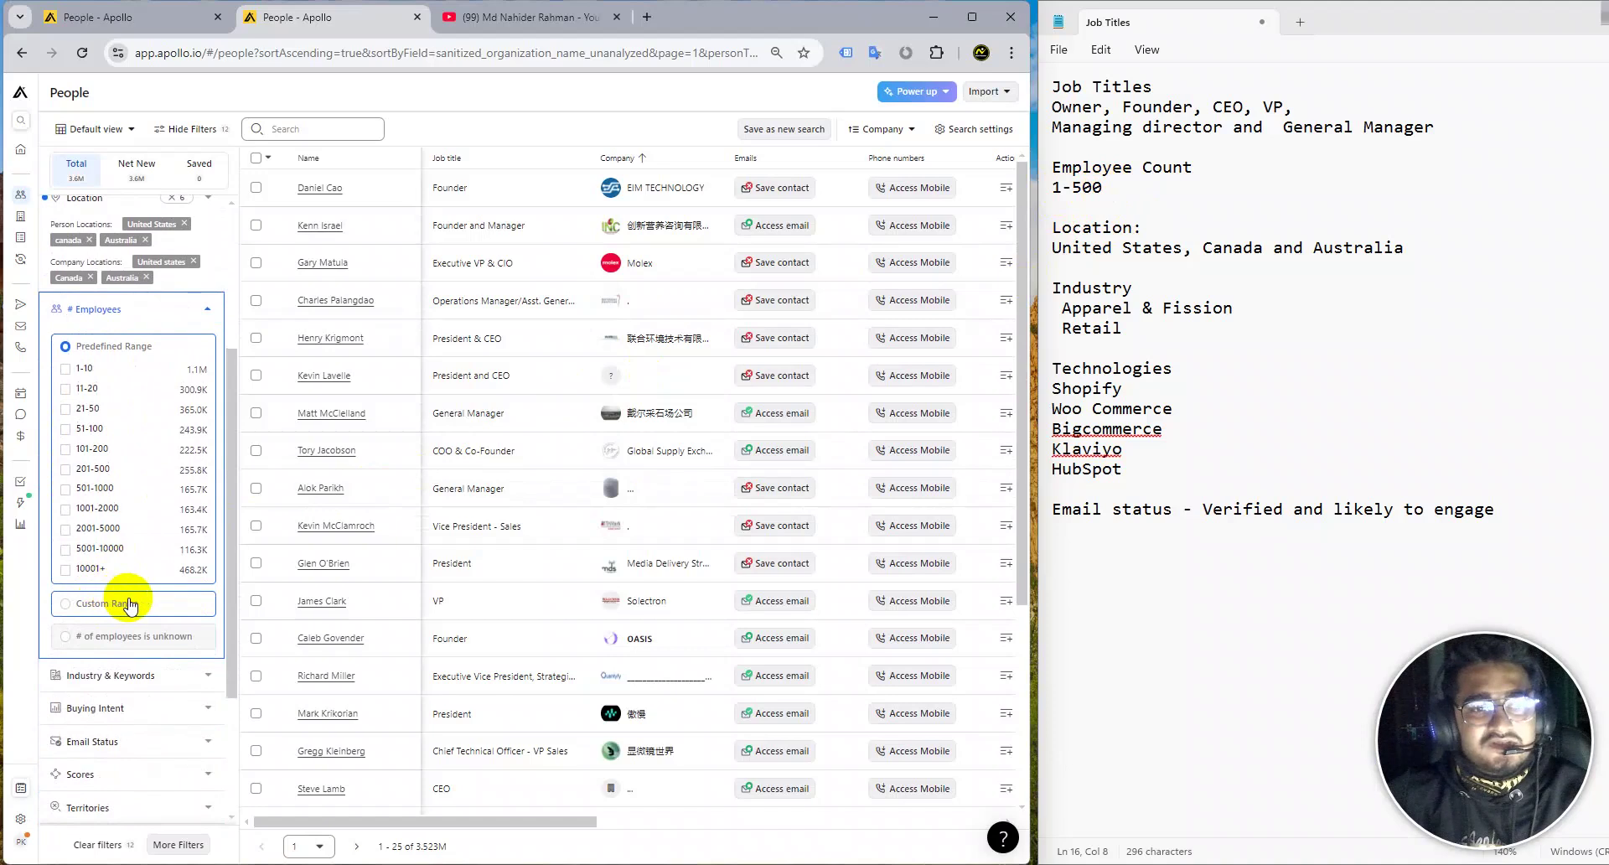
{"action": "left_click", "coordinate": [129, 604]}
{"action": "left_click", "coordinate": [91, 404]}
{"action": "type", "text": "1"}
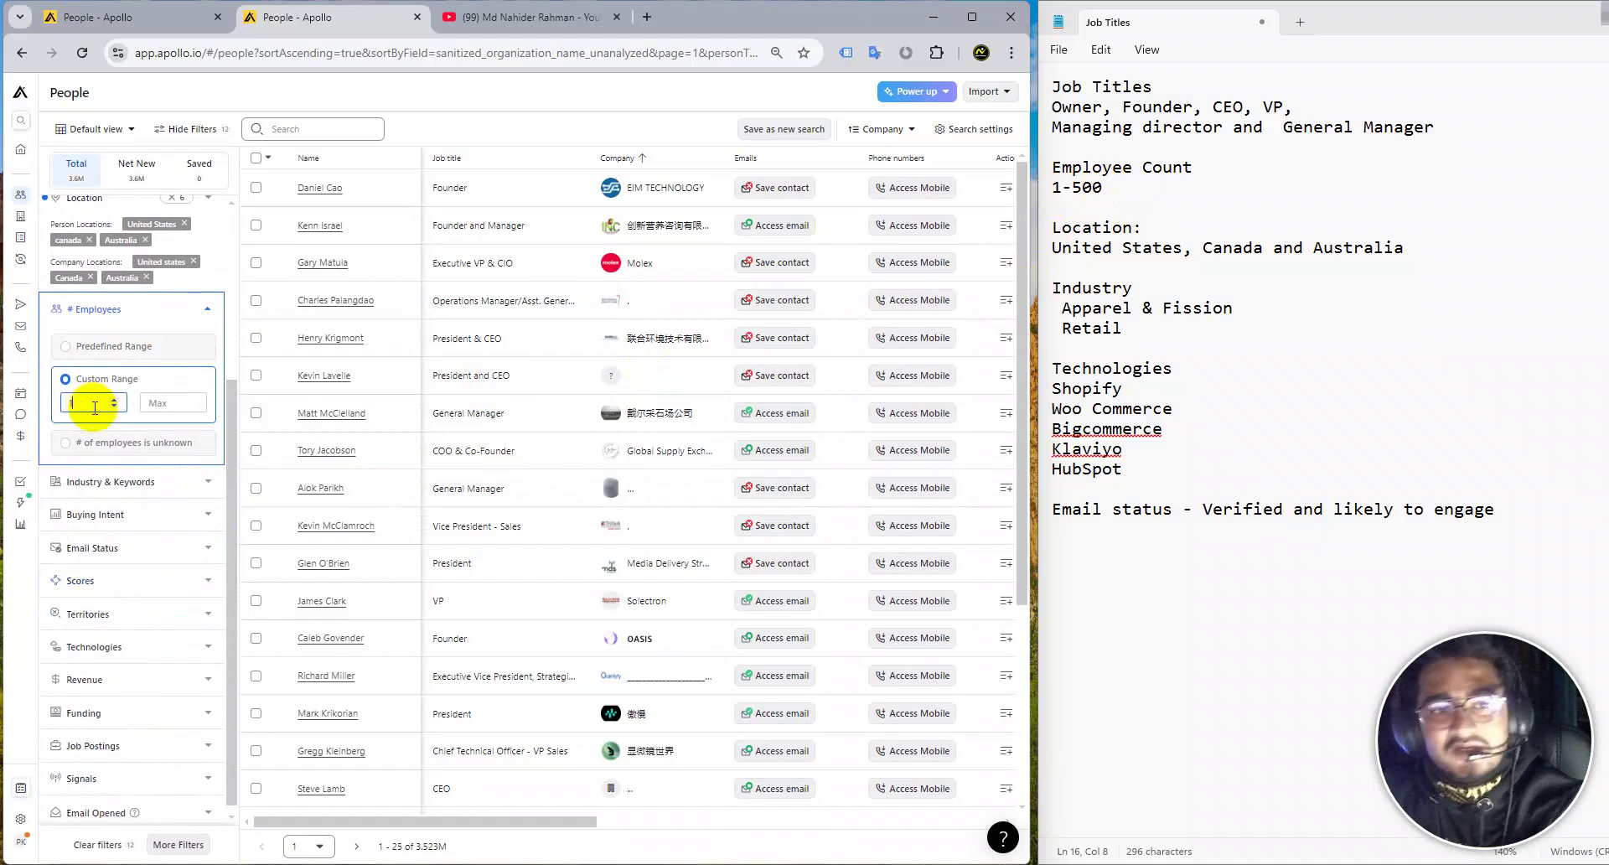
{"action": "left_click", "coordinate": [170, 403]}
{"action": "type", "text": "5"}
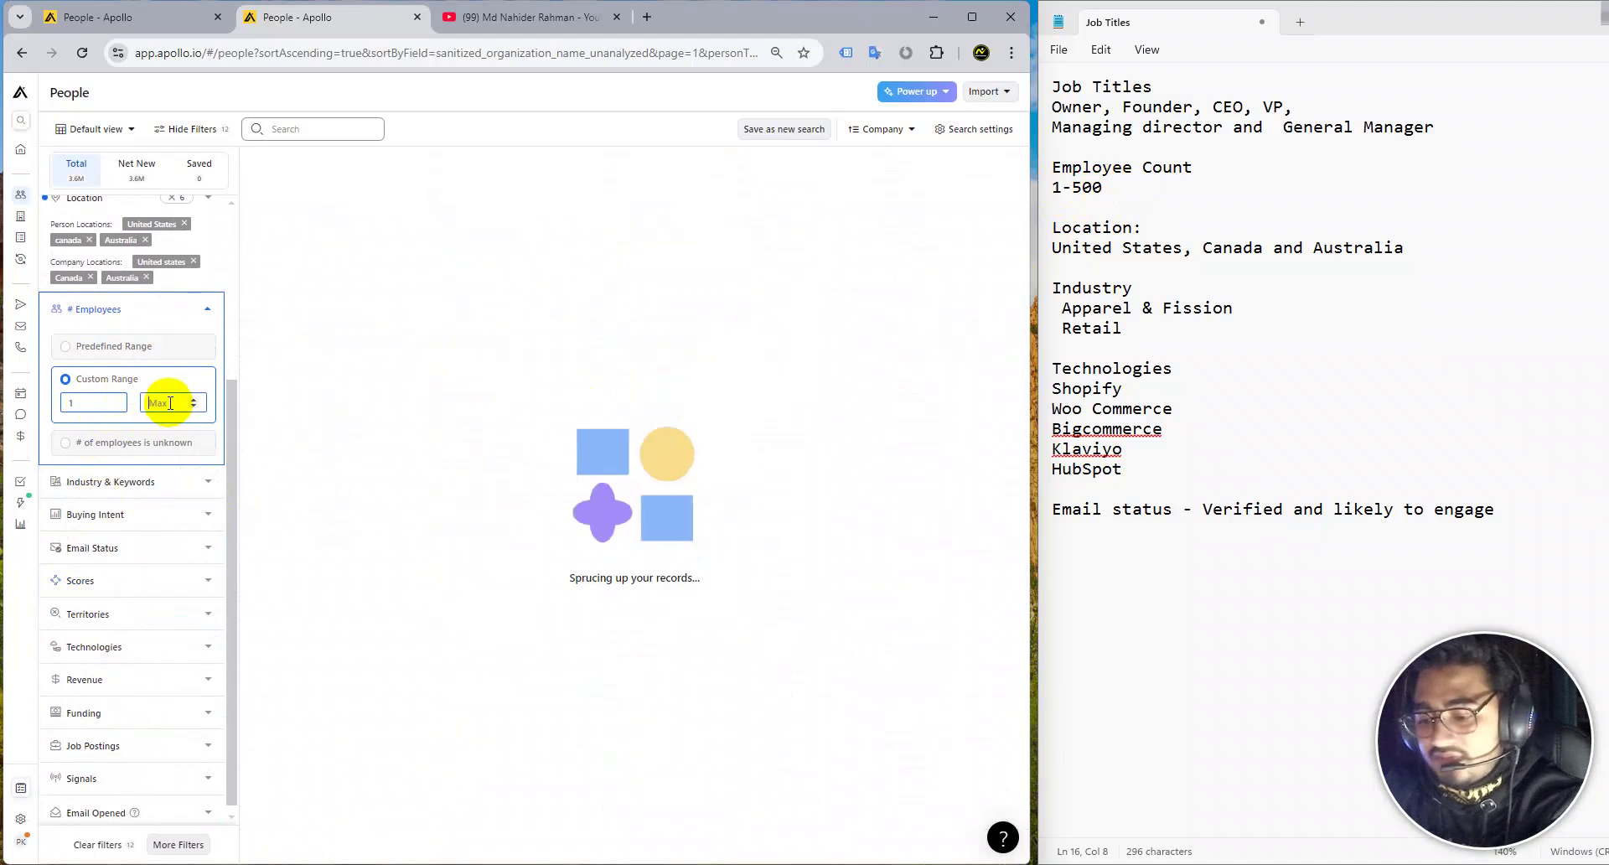
{"action": "type", "text": "00"}
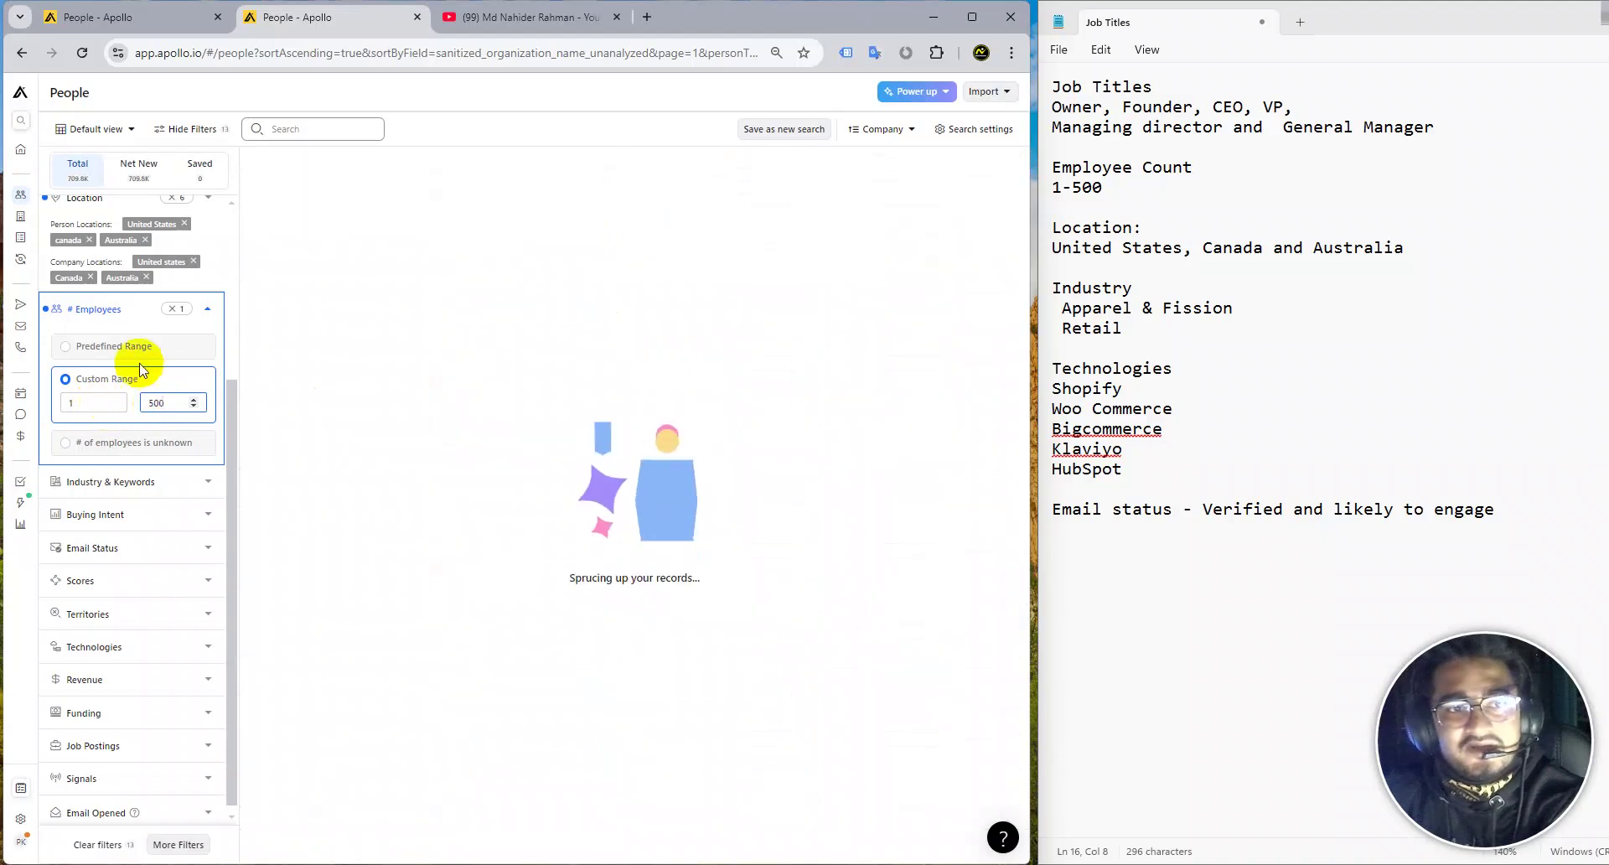
{"action": "left_click", "coordinate": [99, 310]}
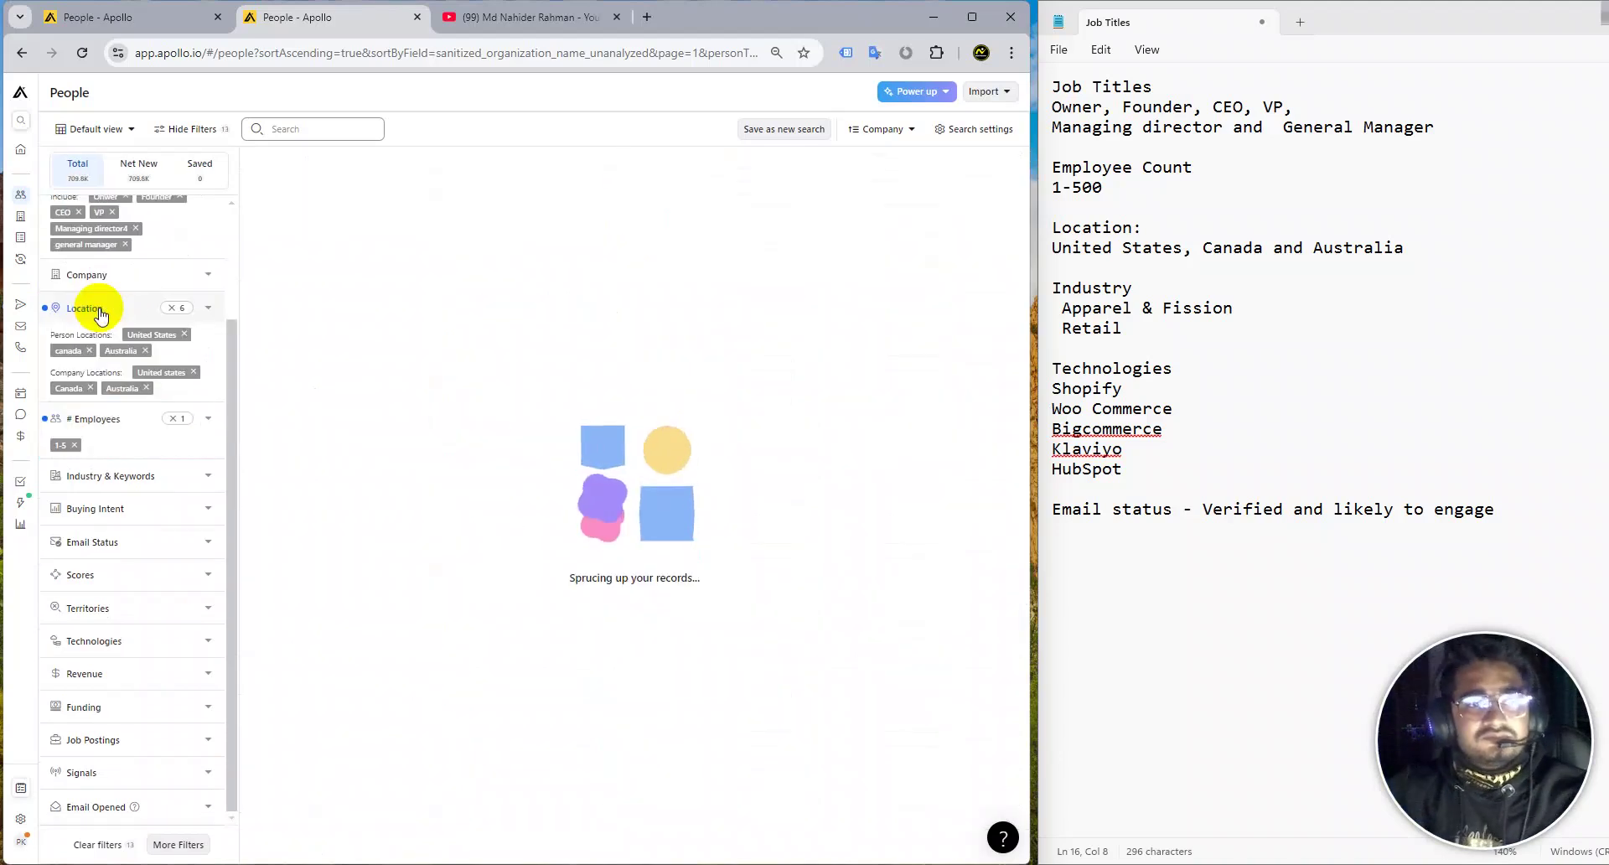
Filter by industry, including apparel & fashion.
{"action": "left_click", "coordinate": [133, 479]}
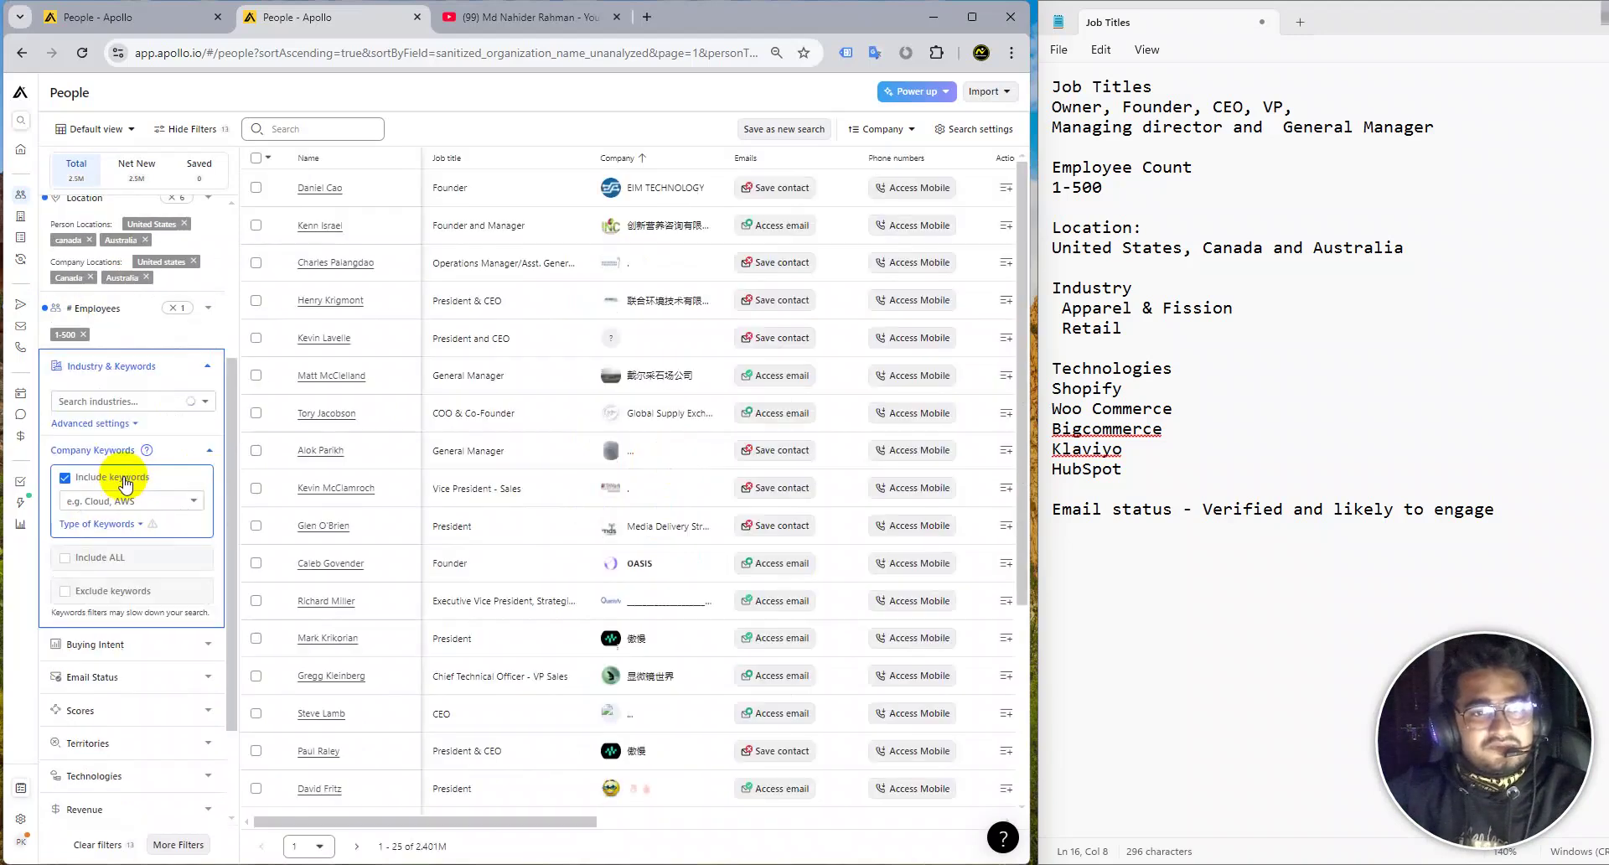
{"action": "left_click", "coordinate": [111, 402]}
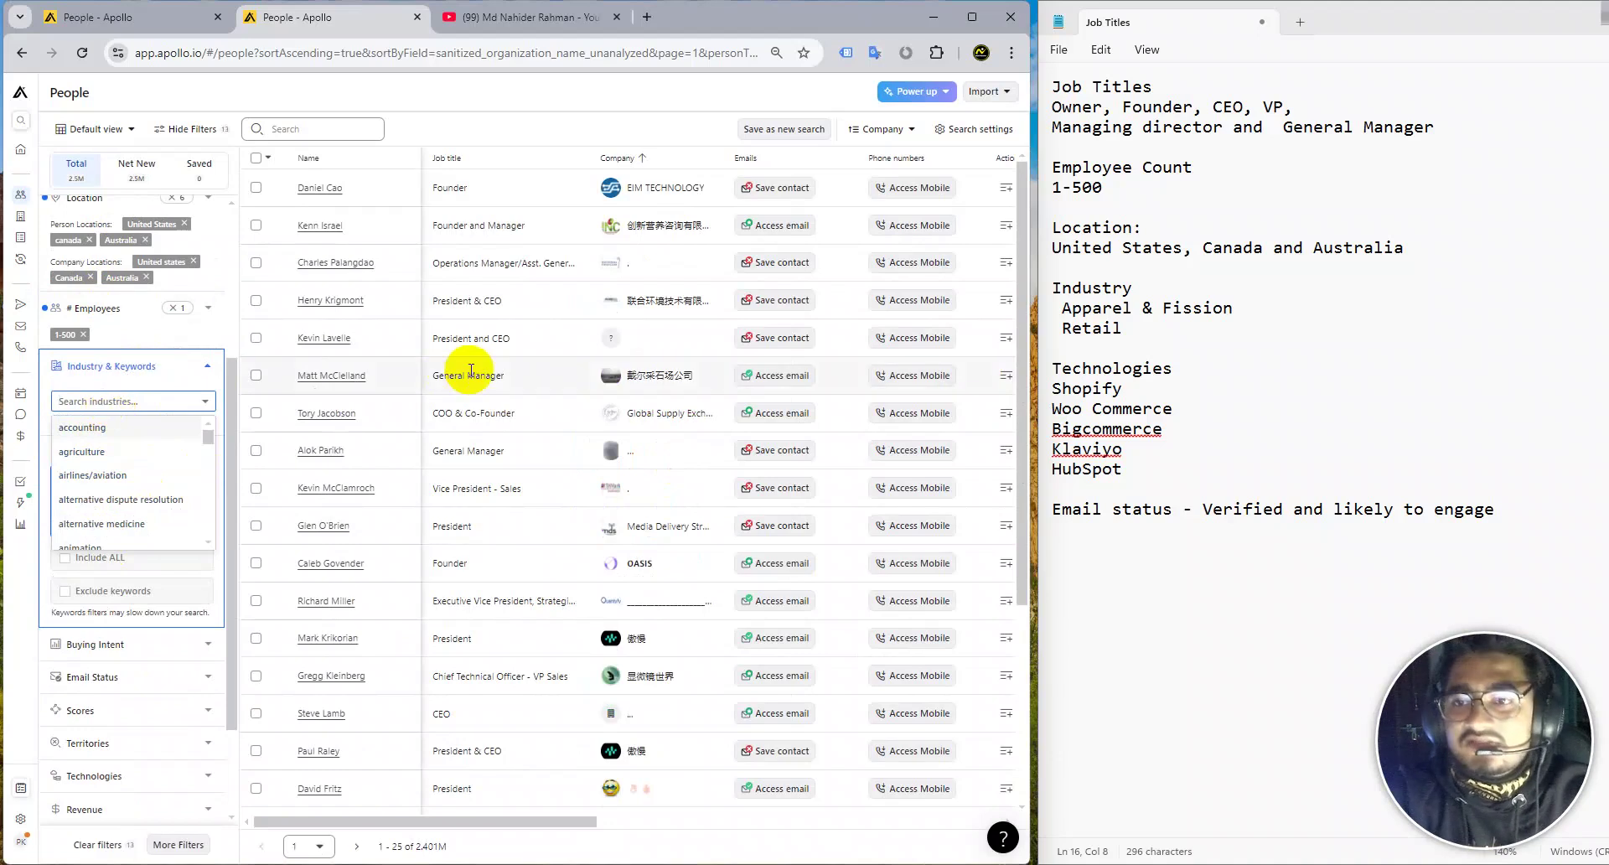
{"action": "type", "text": "pparel"}
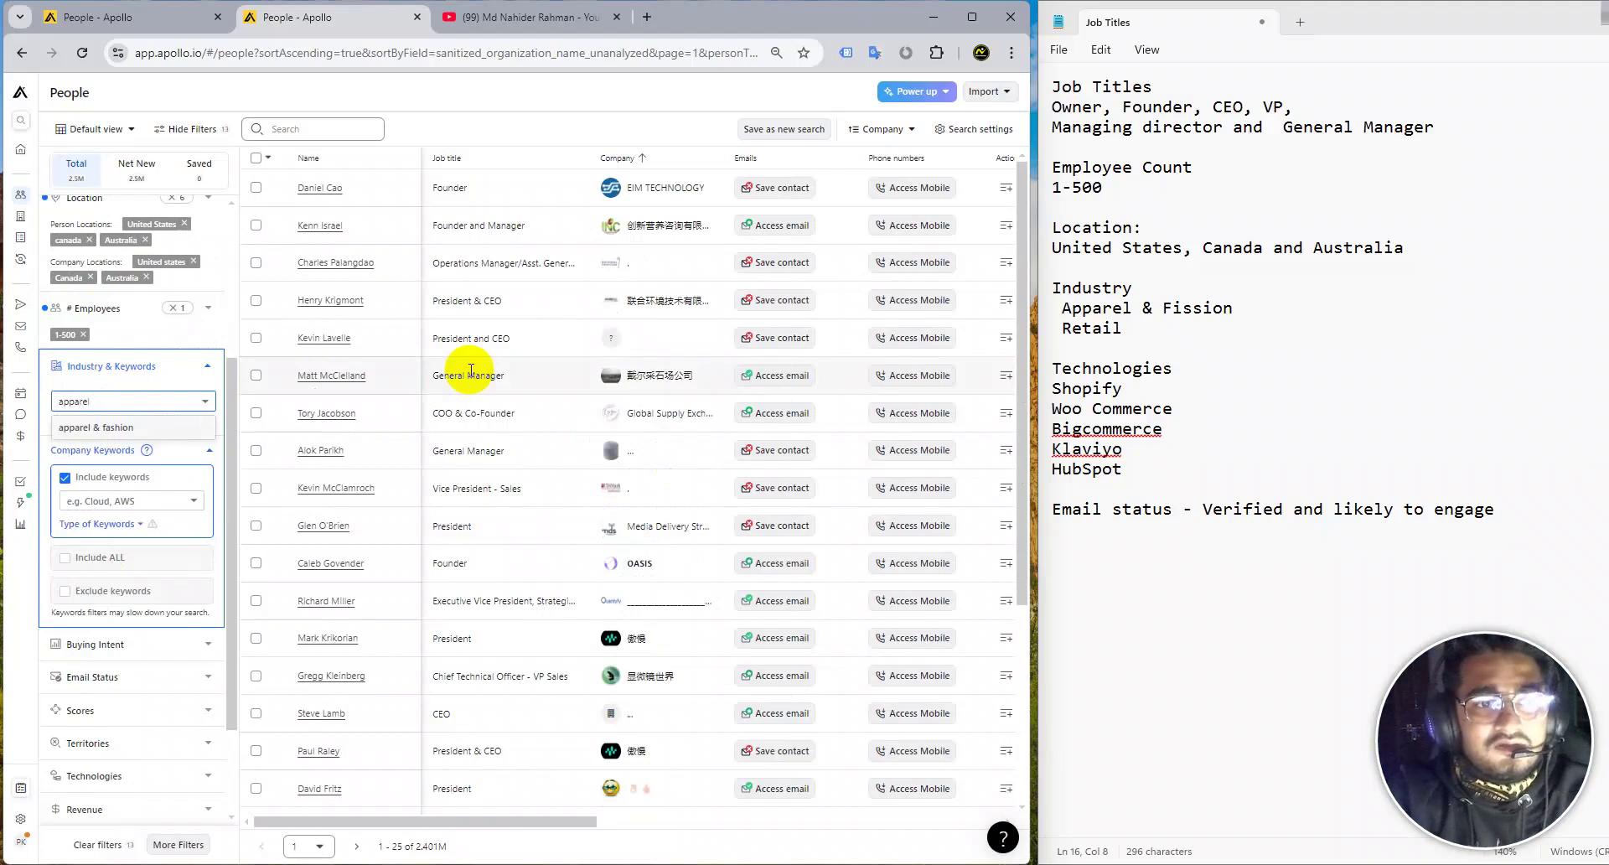
{"action": "left_click", "coordinate": [131, 429]}
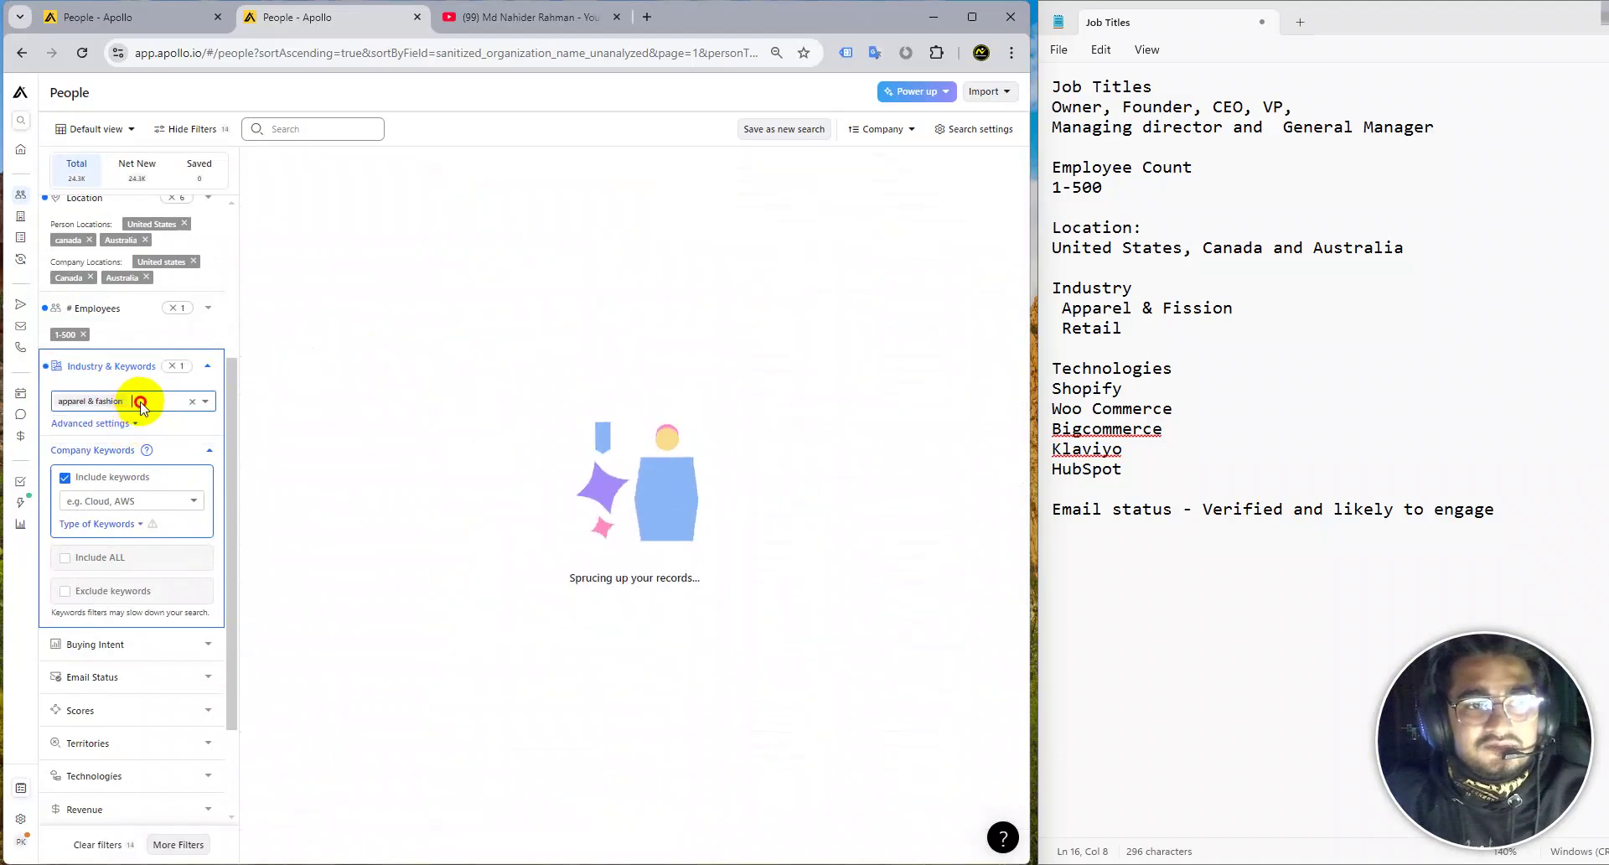
Add retail to the included industries and collapse the industry filter.
{"action": "type", "text": "Reta"}
{"action": "key", "text": "BackSpace"}
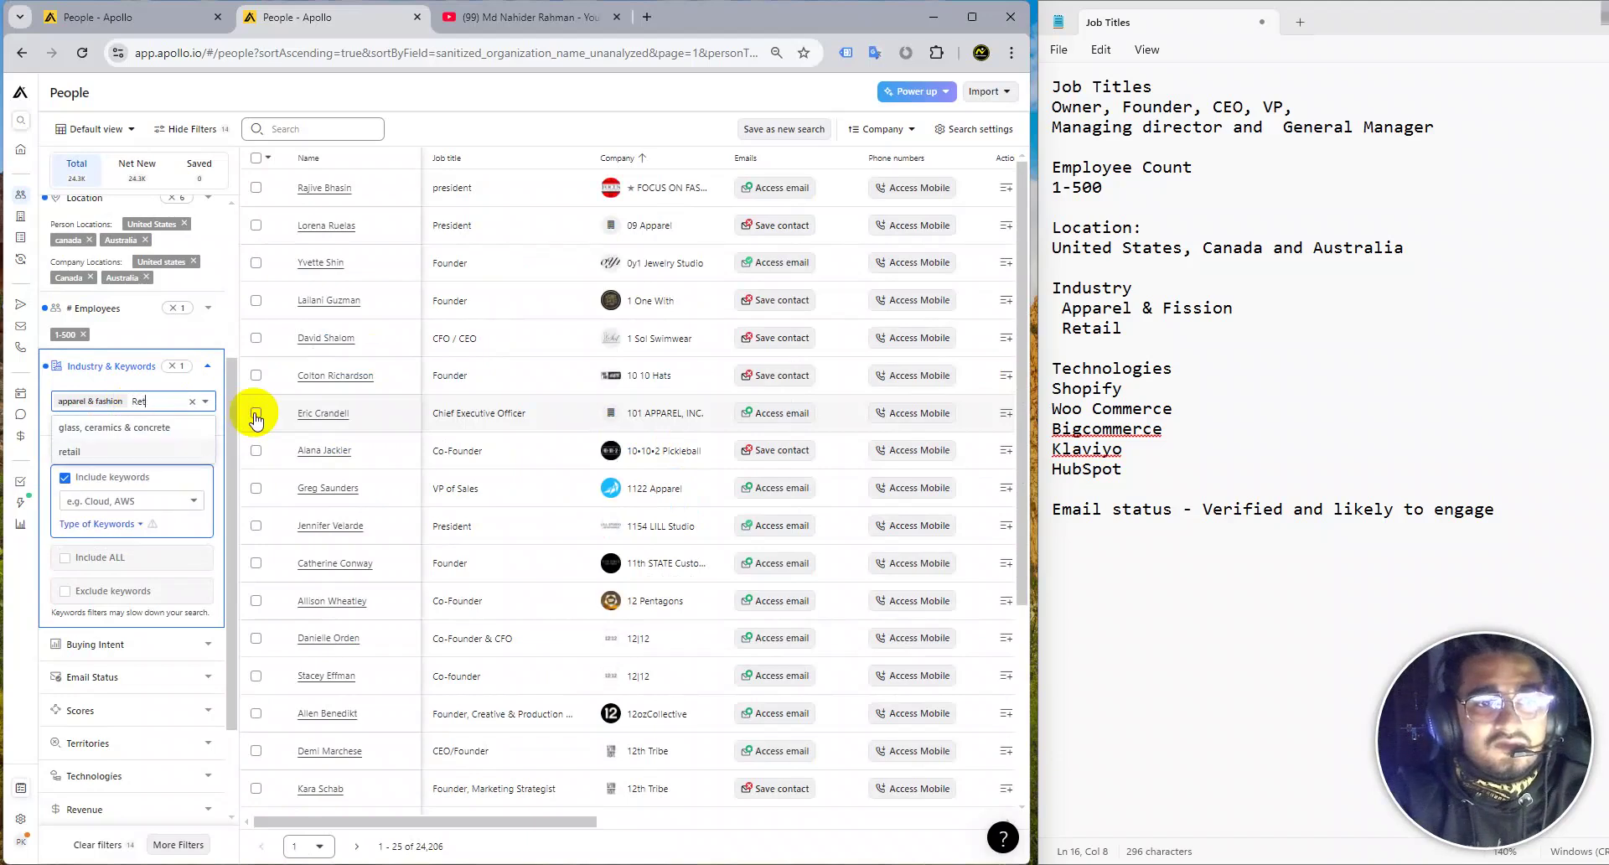
{"action": "type", "text": "a"}
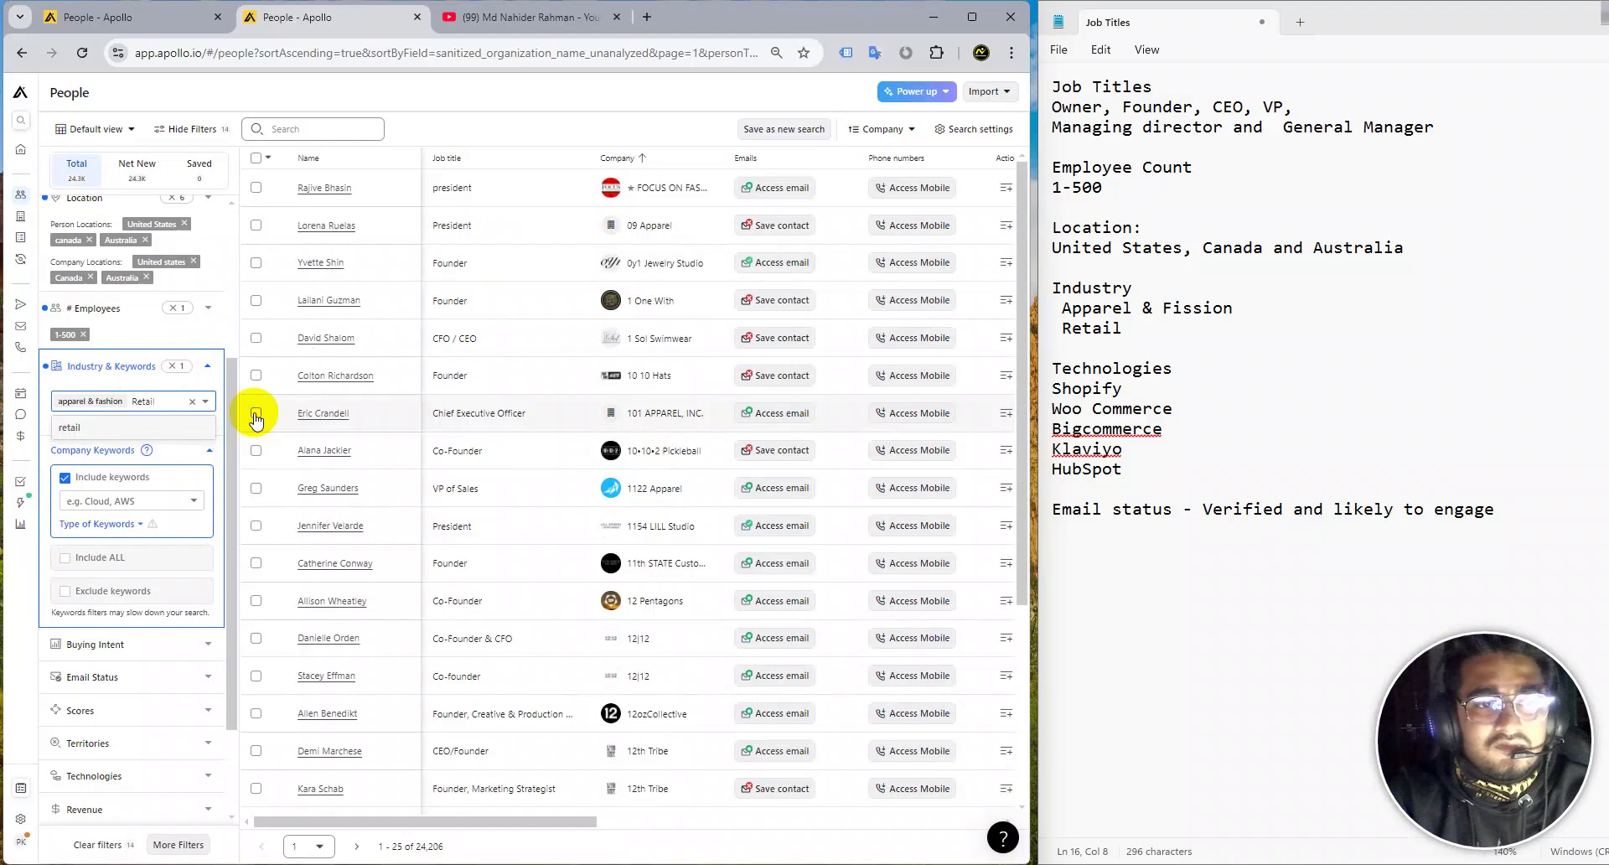
{"action": "type", "text": "il"}
{"action": "key", "text": "Return"}
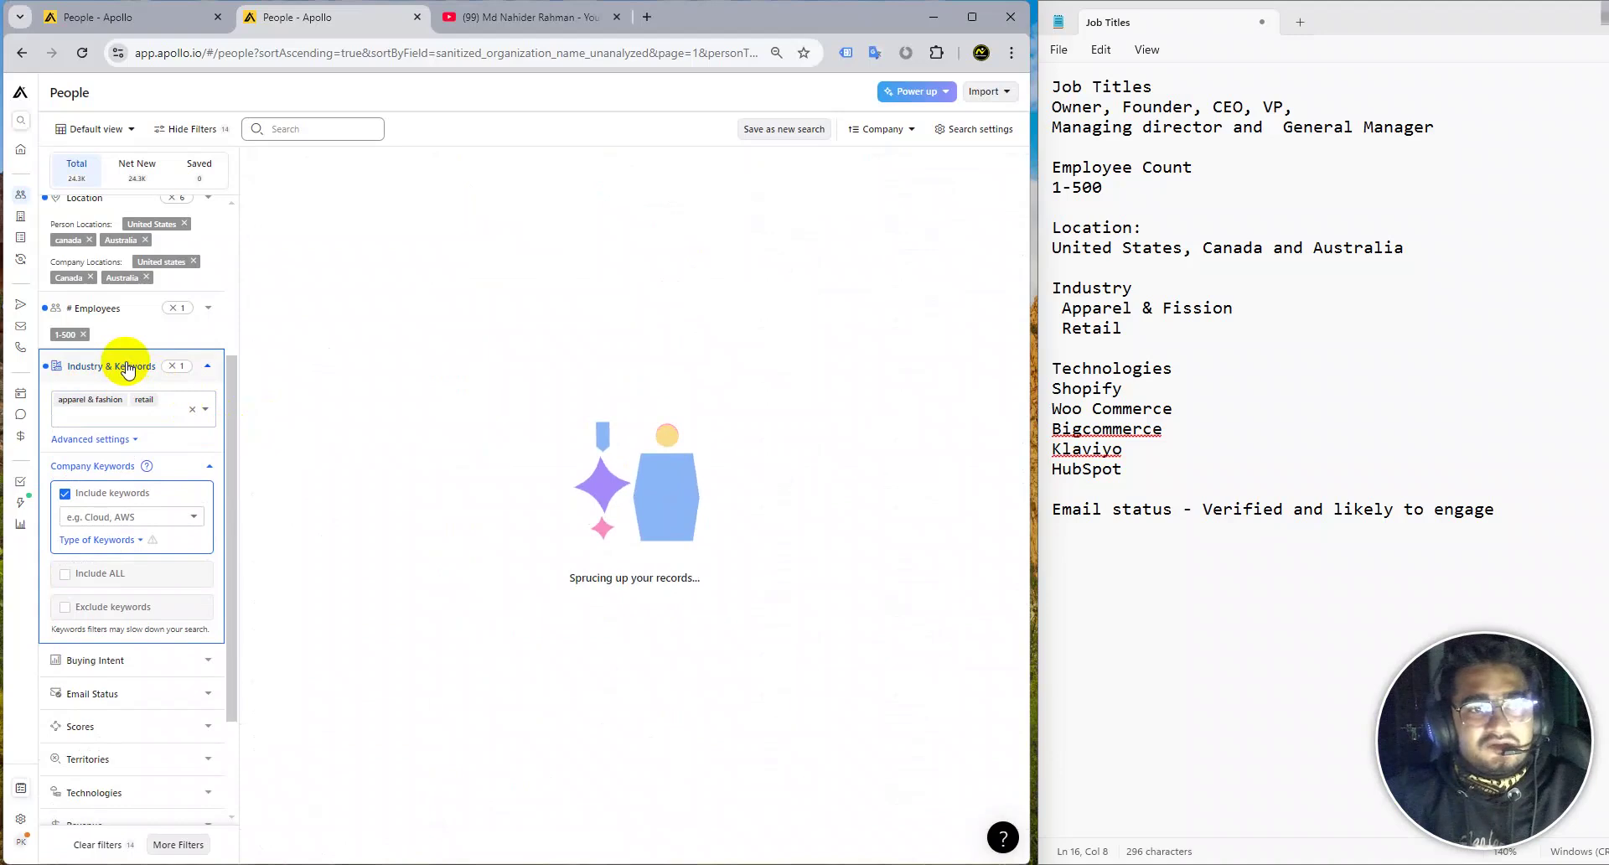
{"action": "left_click", "coordinate": [128, 366]}
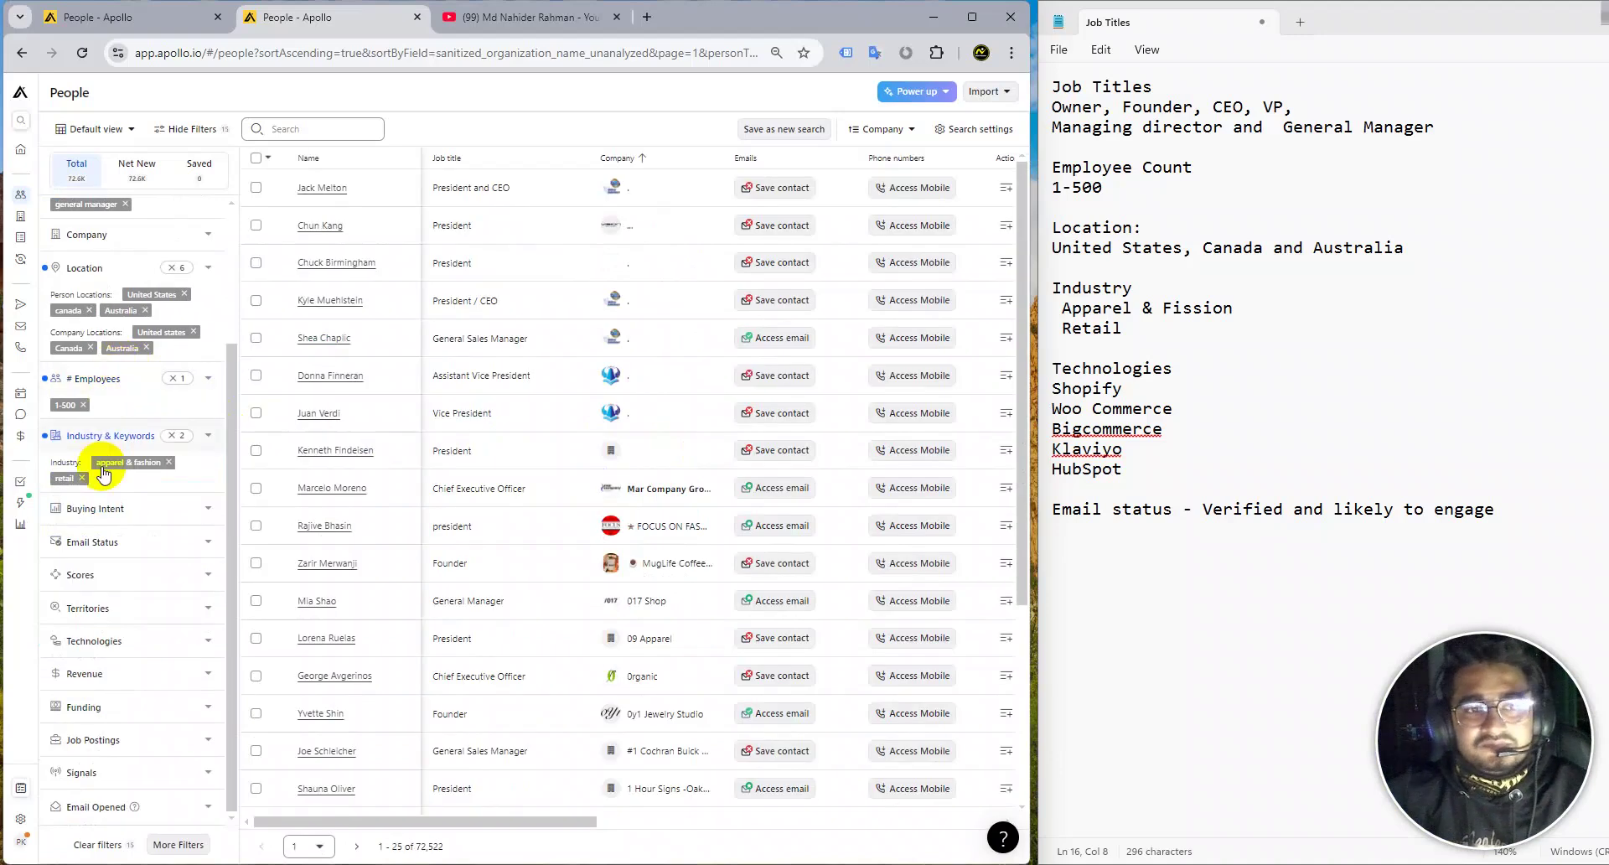
Limit the email status to Likely to engage and Verified.
{"action": "left_click", "coordinate": [102, 542]}
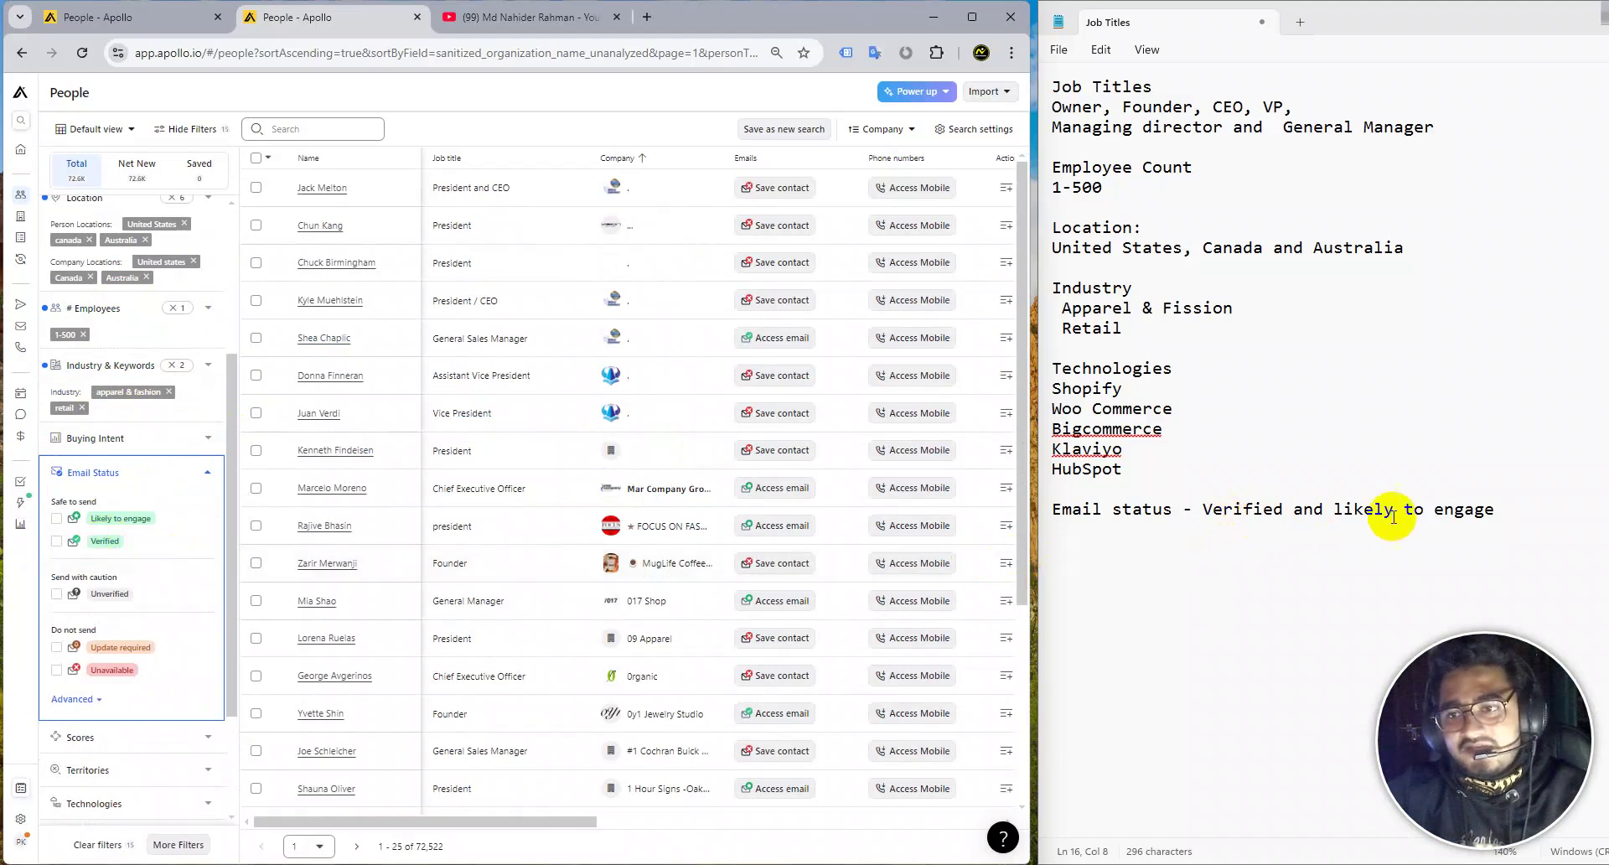
{"action": "left_click", "coordinate": [56, 518]}
{"action": "left_click", "coordinate": [56, 541]}
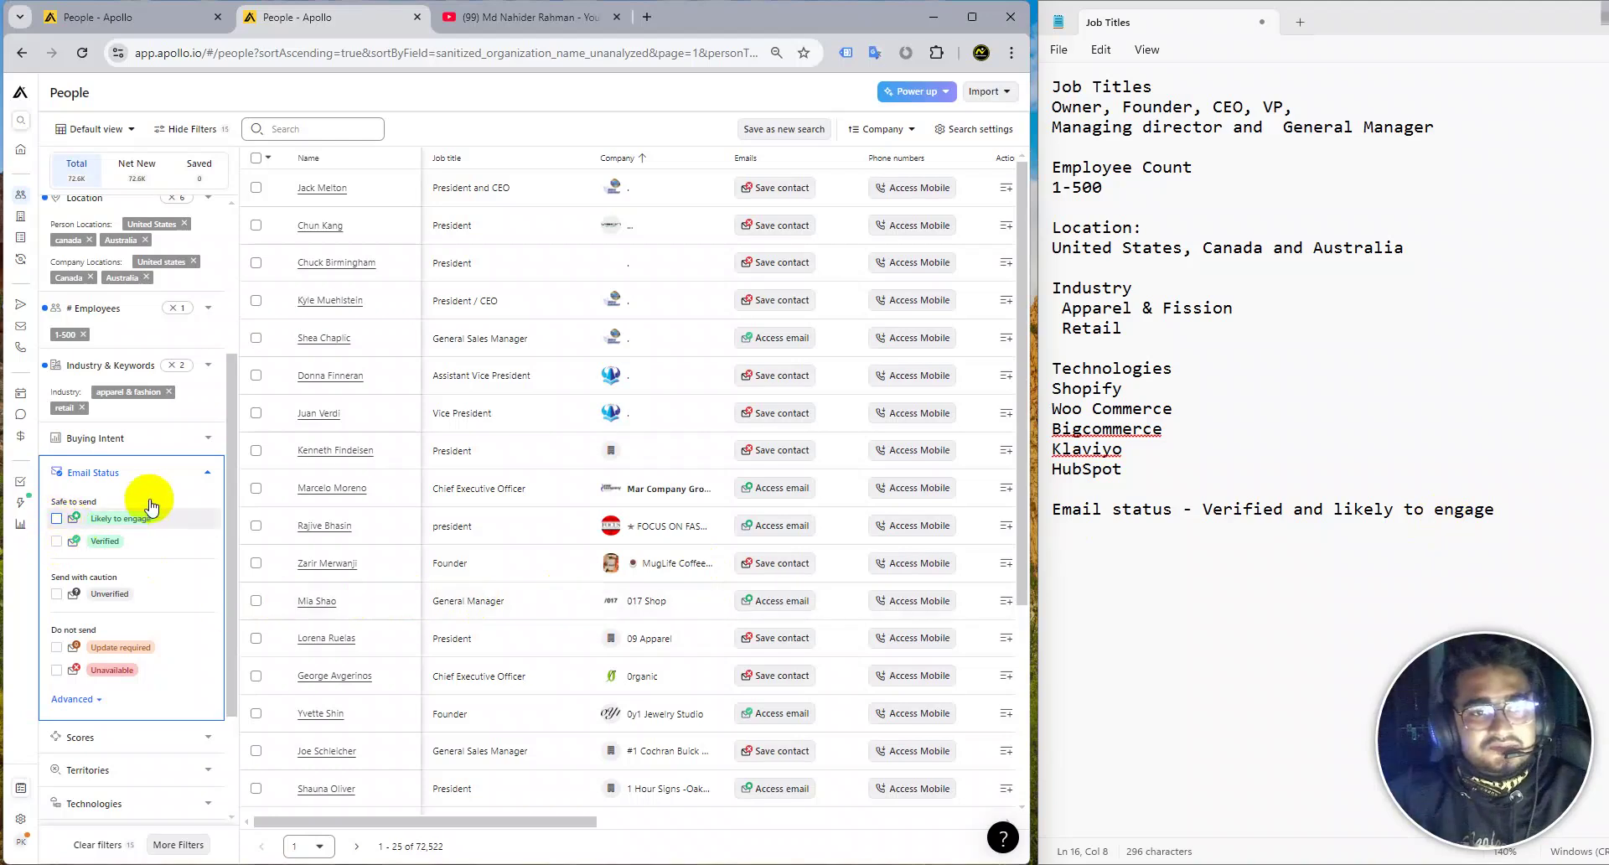
{"action": "left_click", "coordinate": [112, 474]}
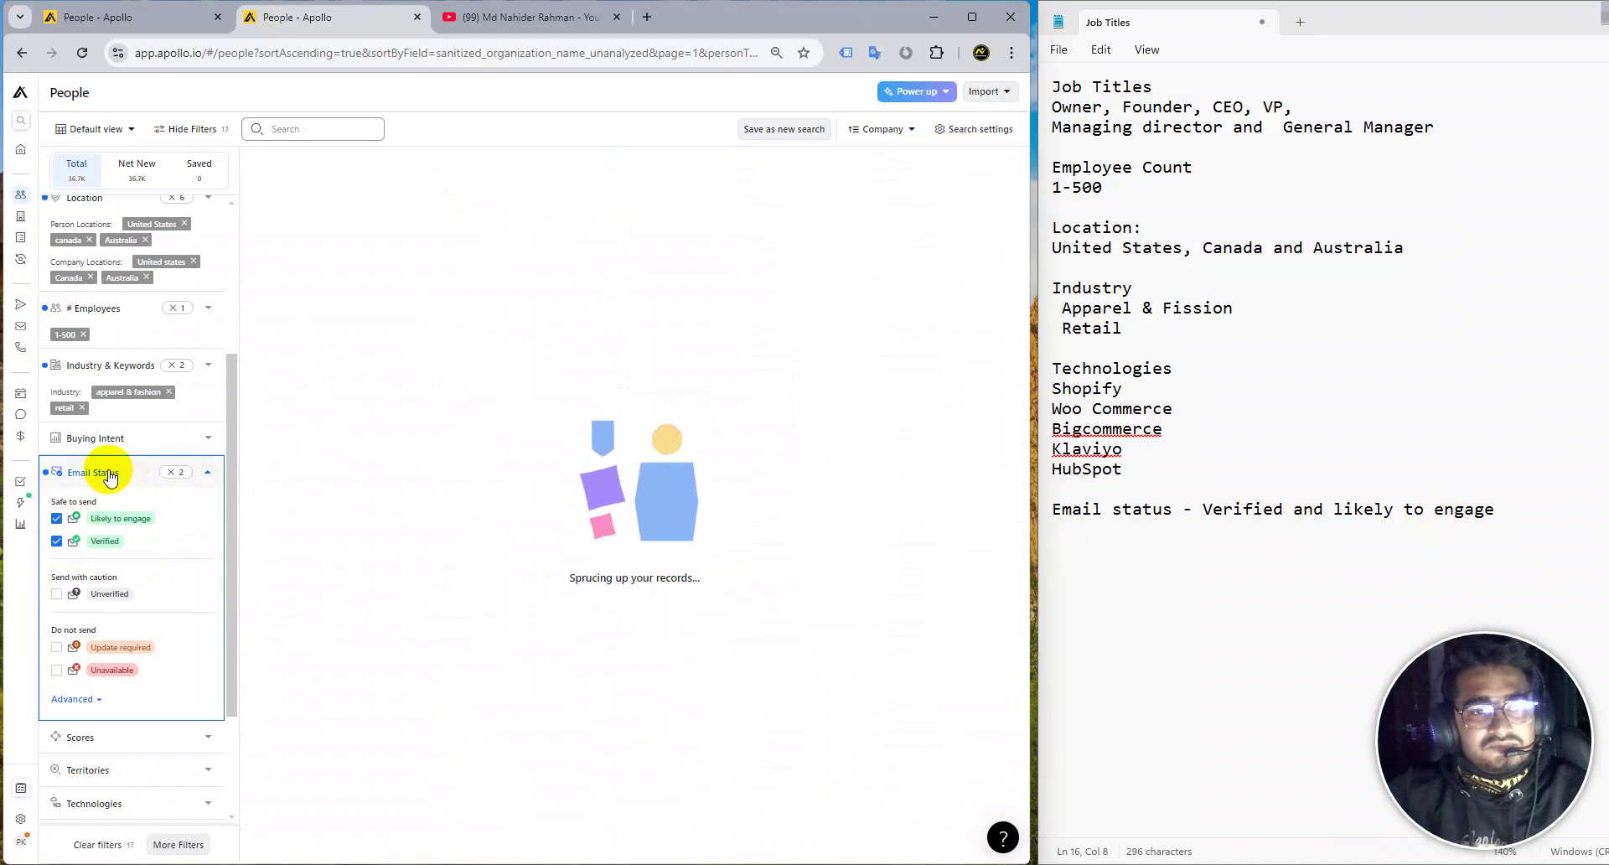
{"action": "left_click", "coordinate": [193, 477]}
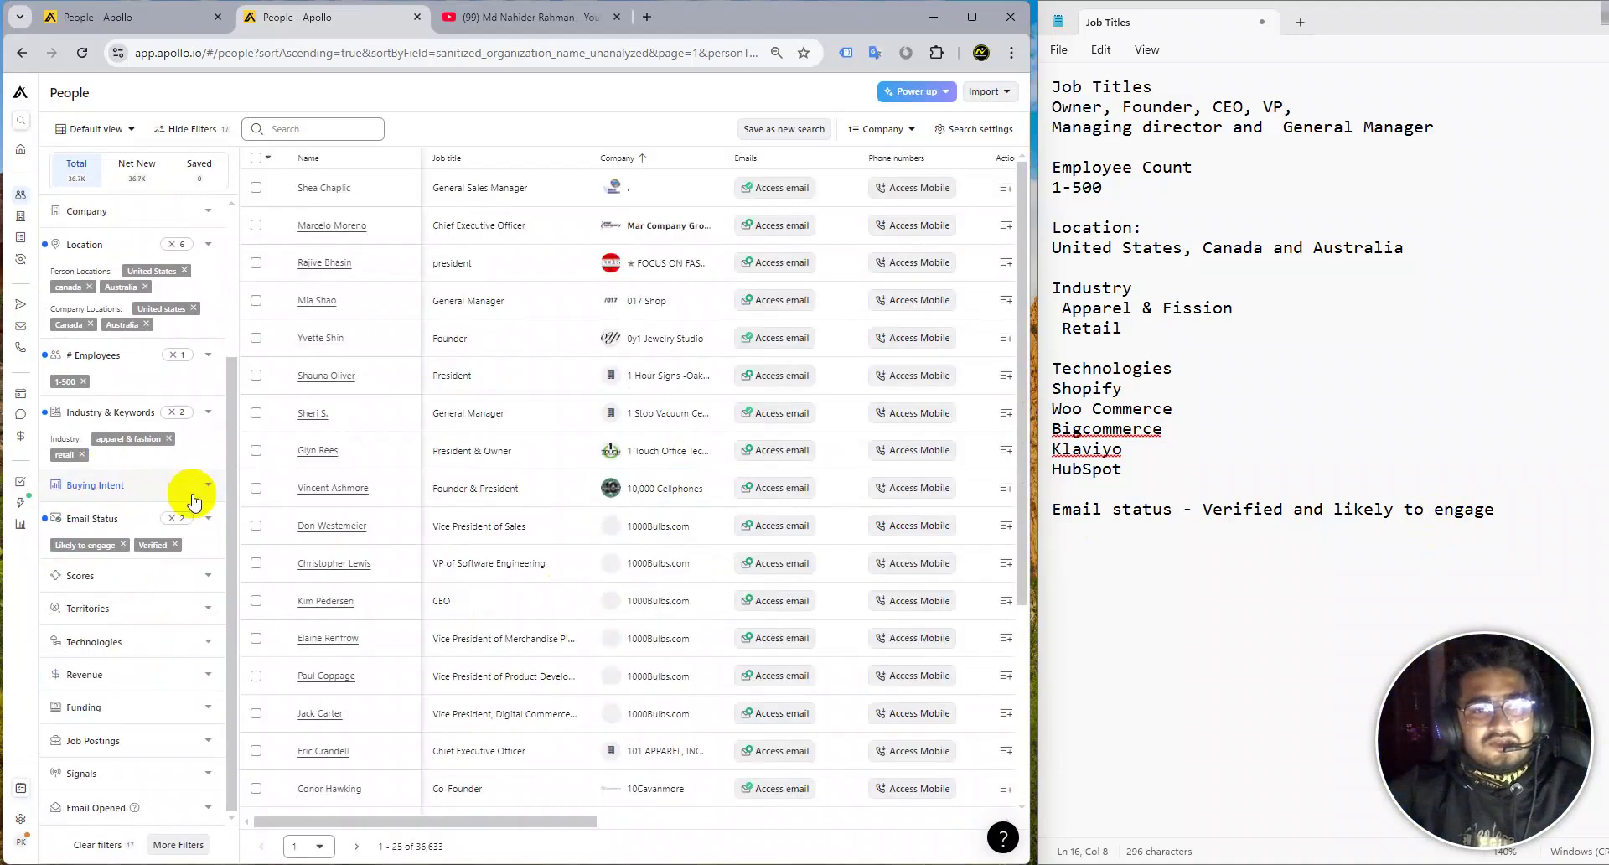
Filter by technologies, including Shopify from the client's notes.
{"action": "left_click", "coordinate": [95, 642]}
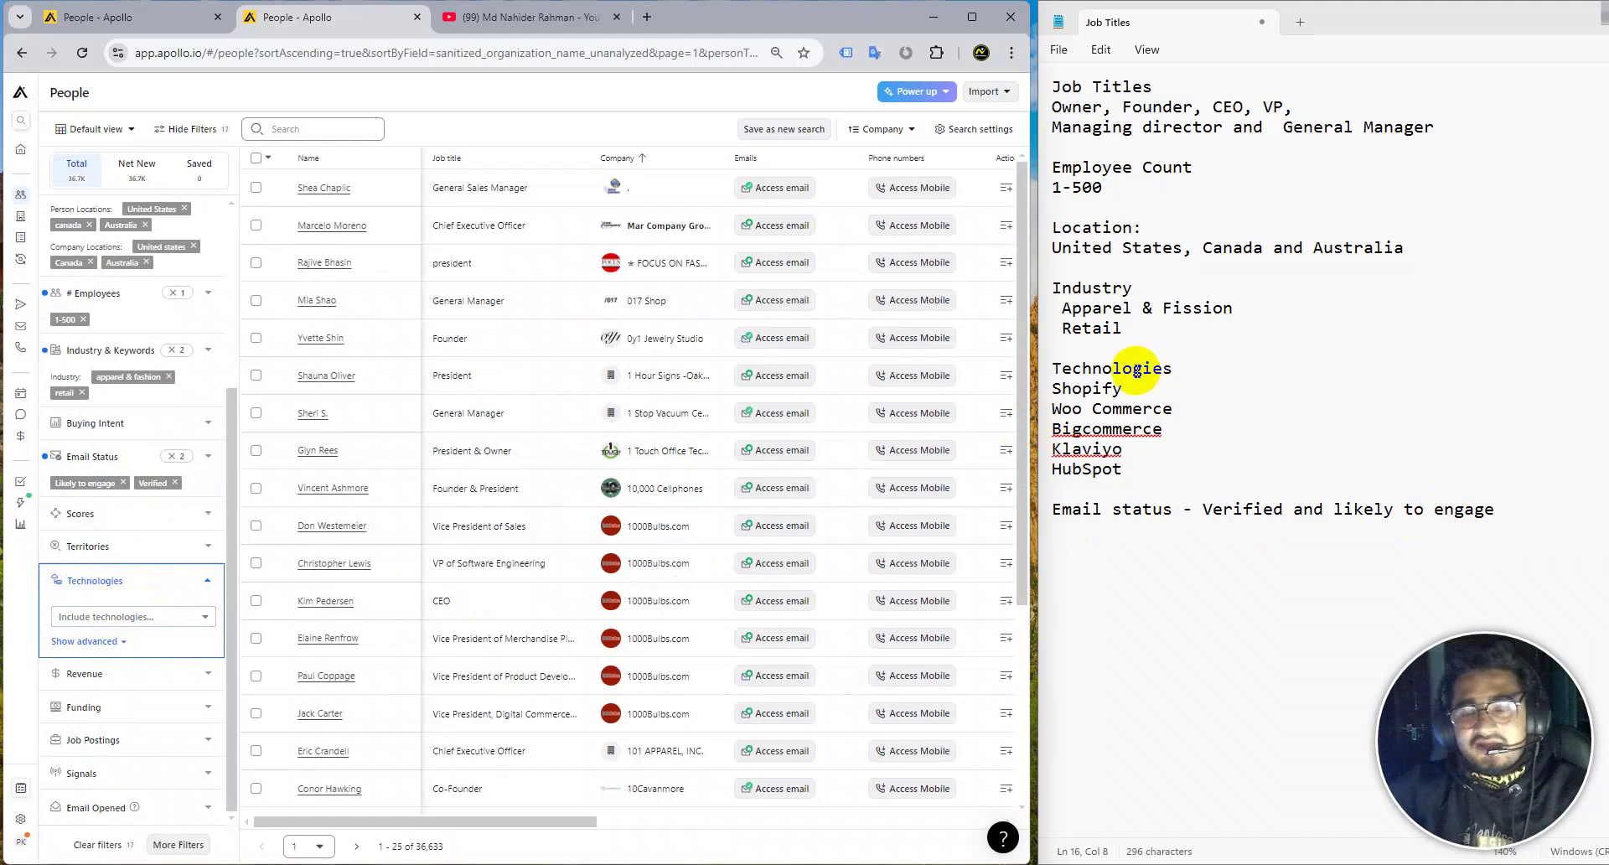
{"action": "left_click_drag", "start_coordinate": [1054, 387], "coordinate": [1122, 389]}
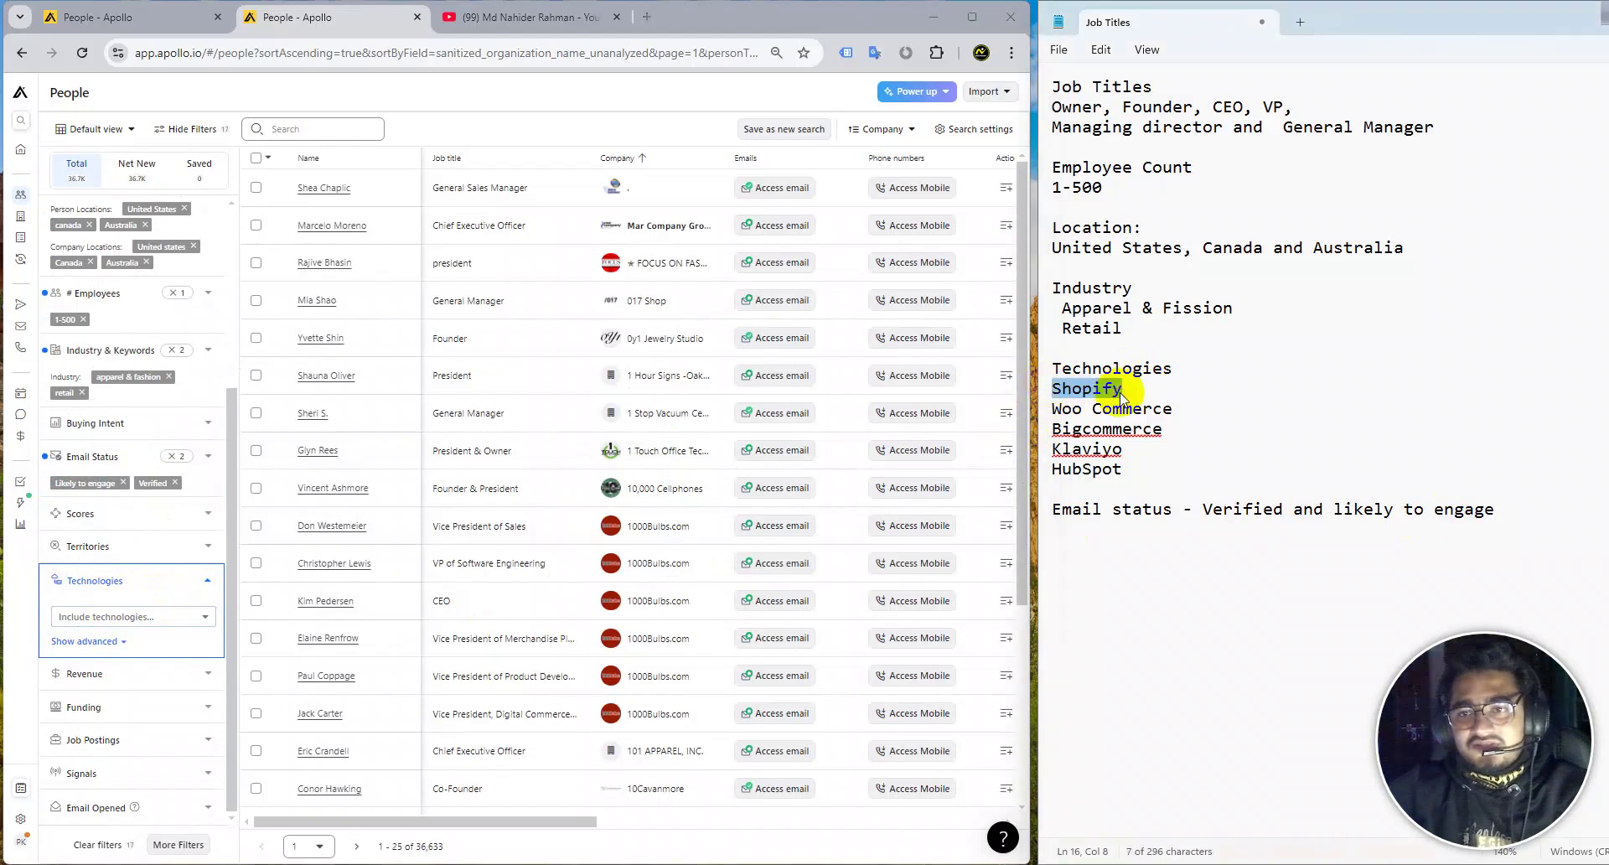
{"action": "left_click", "coordinate": [1122, 389]}
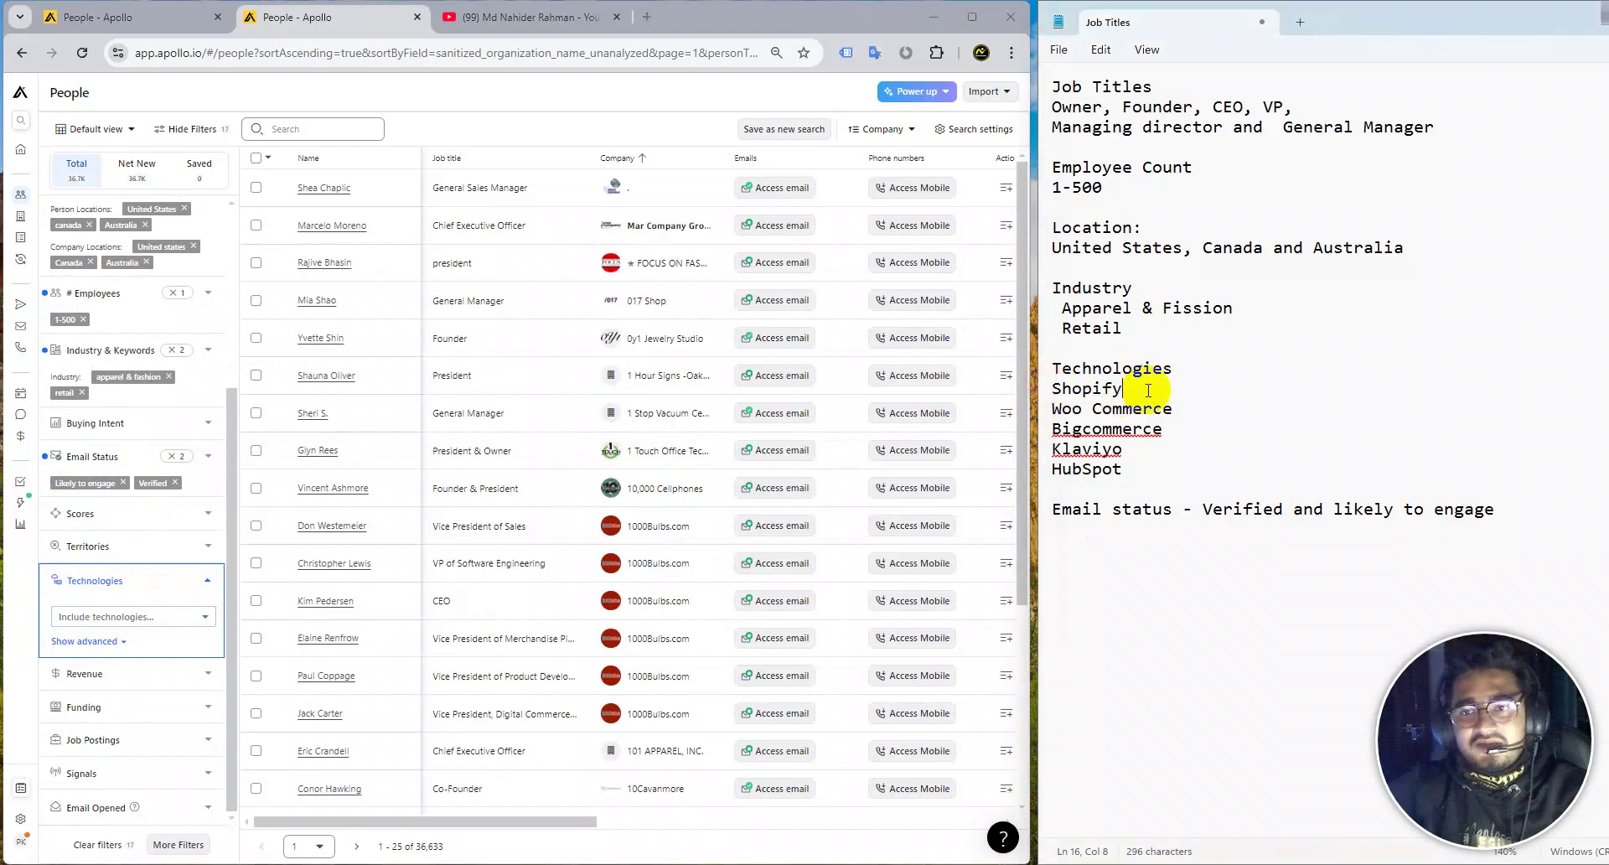
{"action": "left_click", "coordinate": [126, 616]}
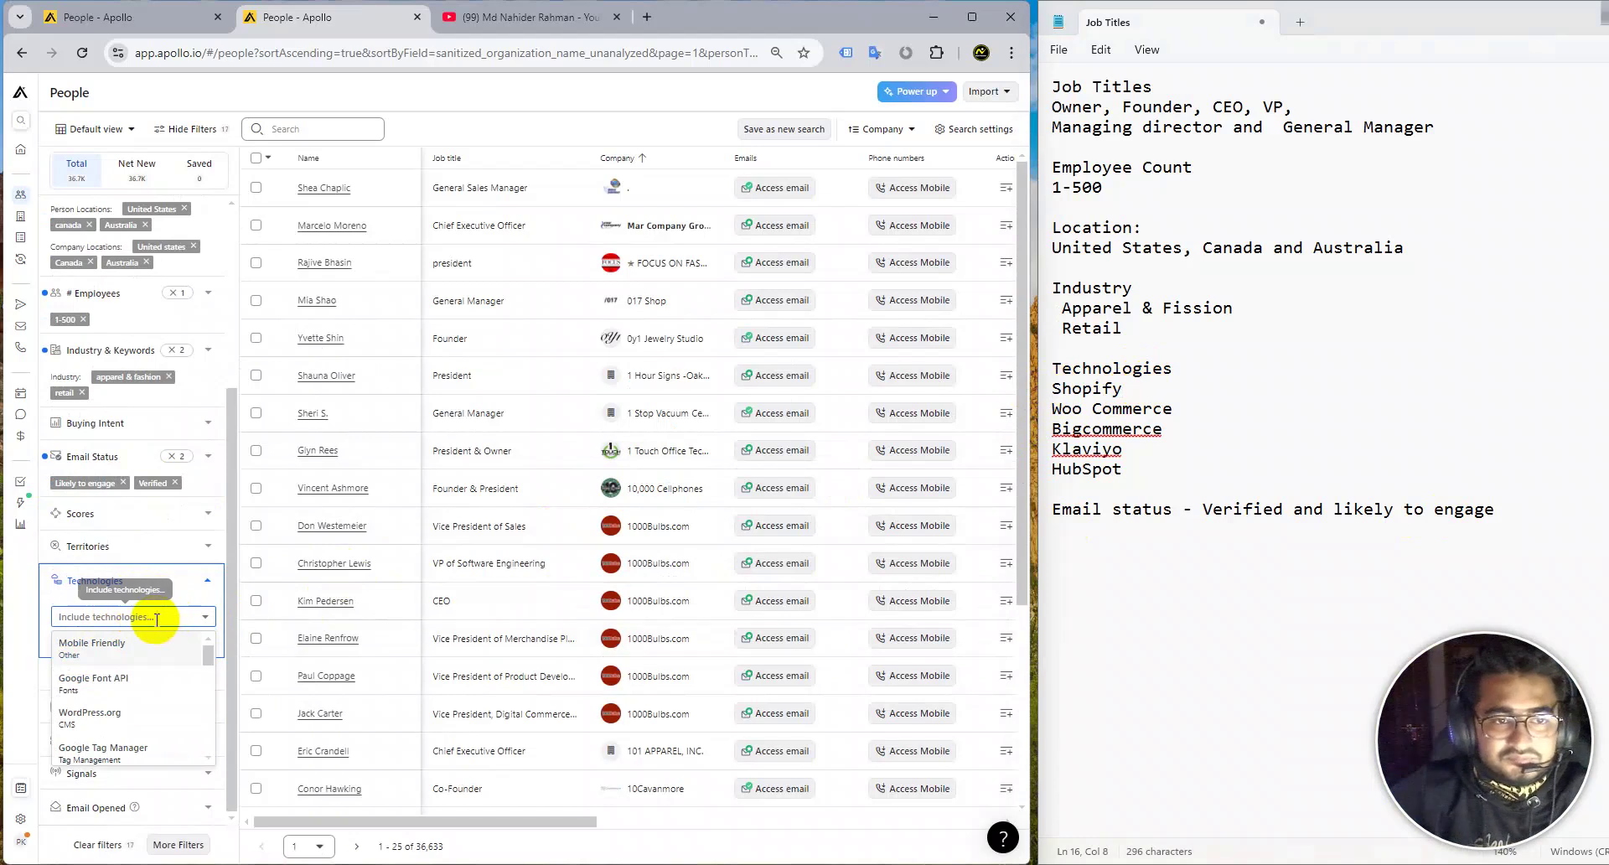
{"action": "type", "text": "sho"}
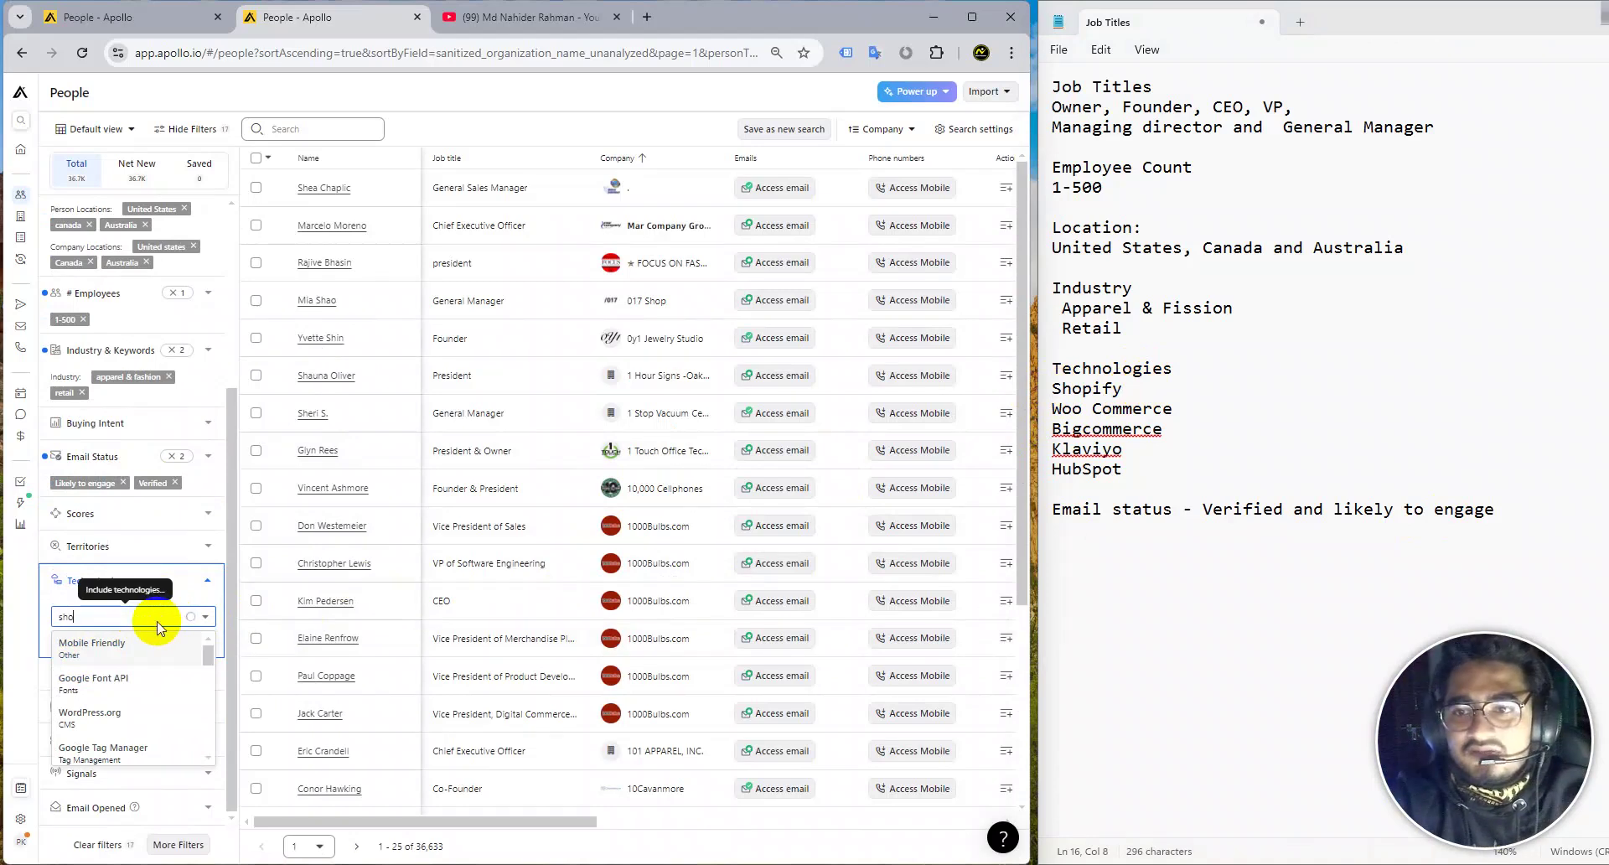
{"action": "type", "text": "pifa"}
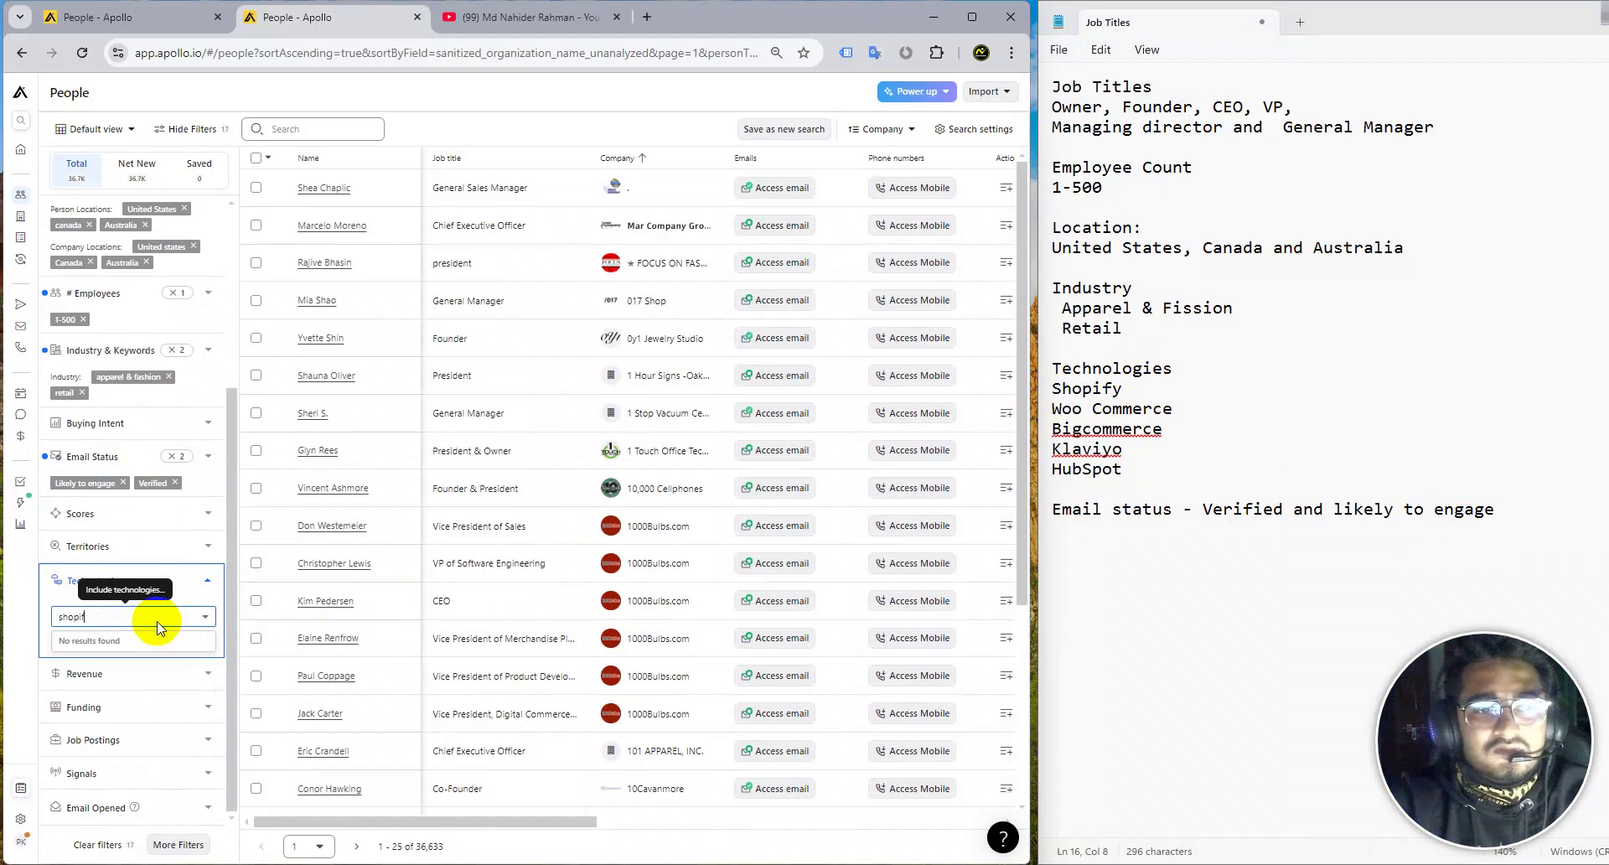
{"action": "key", "text": "BackSpace"}
{"action": "type", "text": "y"}
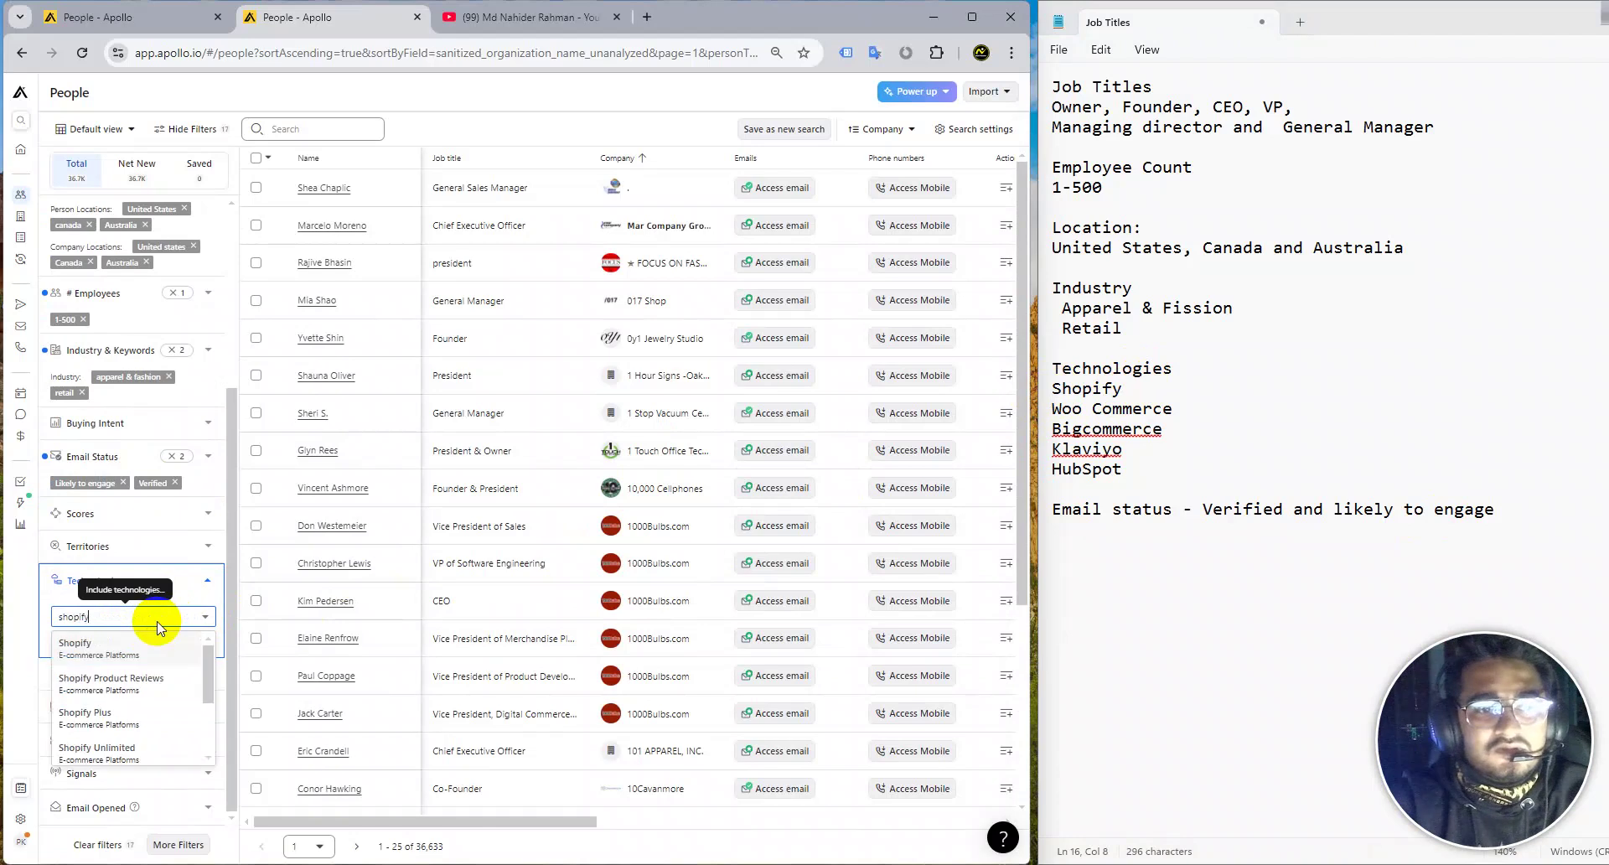
{"action": "left_click", "coordinate": [109, 656]}
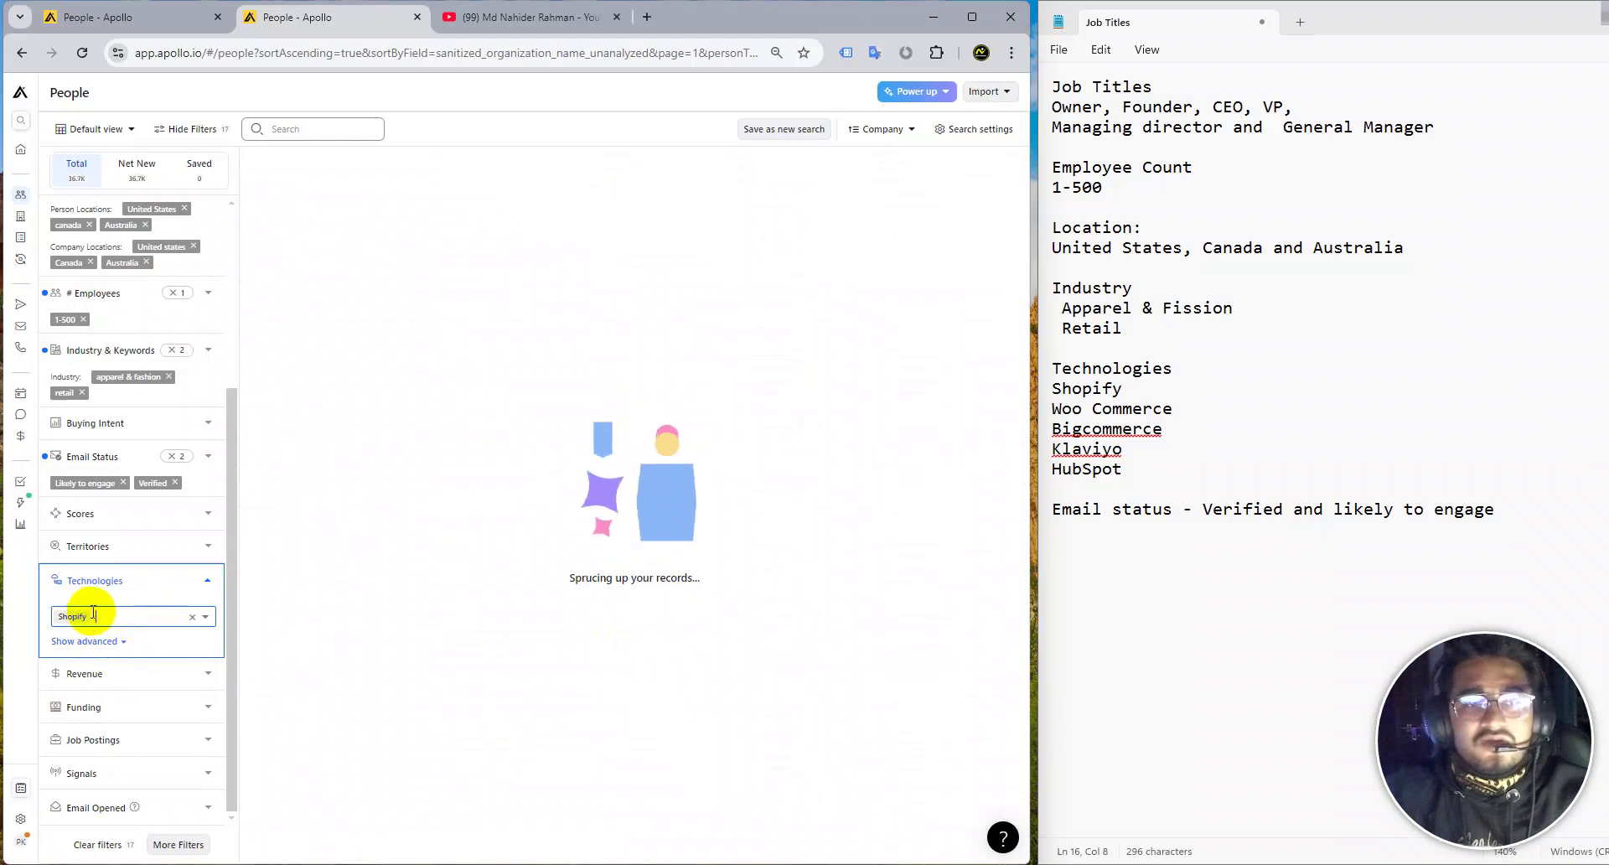
Add Woo Commerce to the included technologies.
{"action": "type", "text": "Wo"}
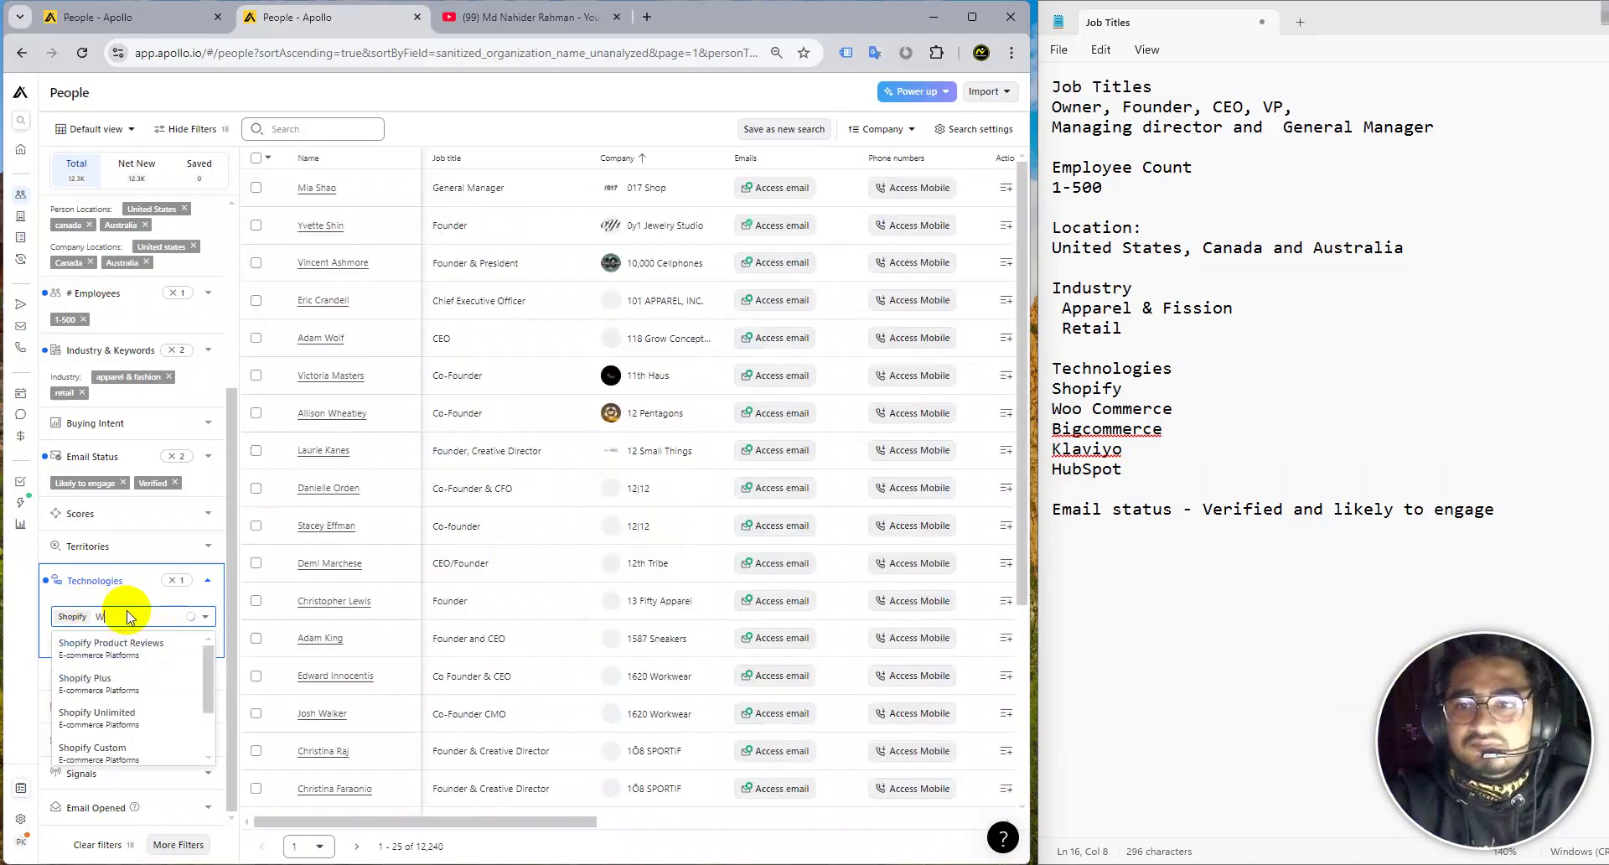
{"action": "type", "text": "o co"}
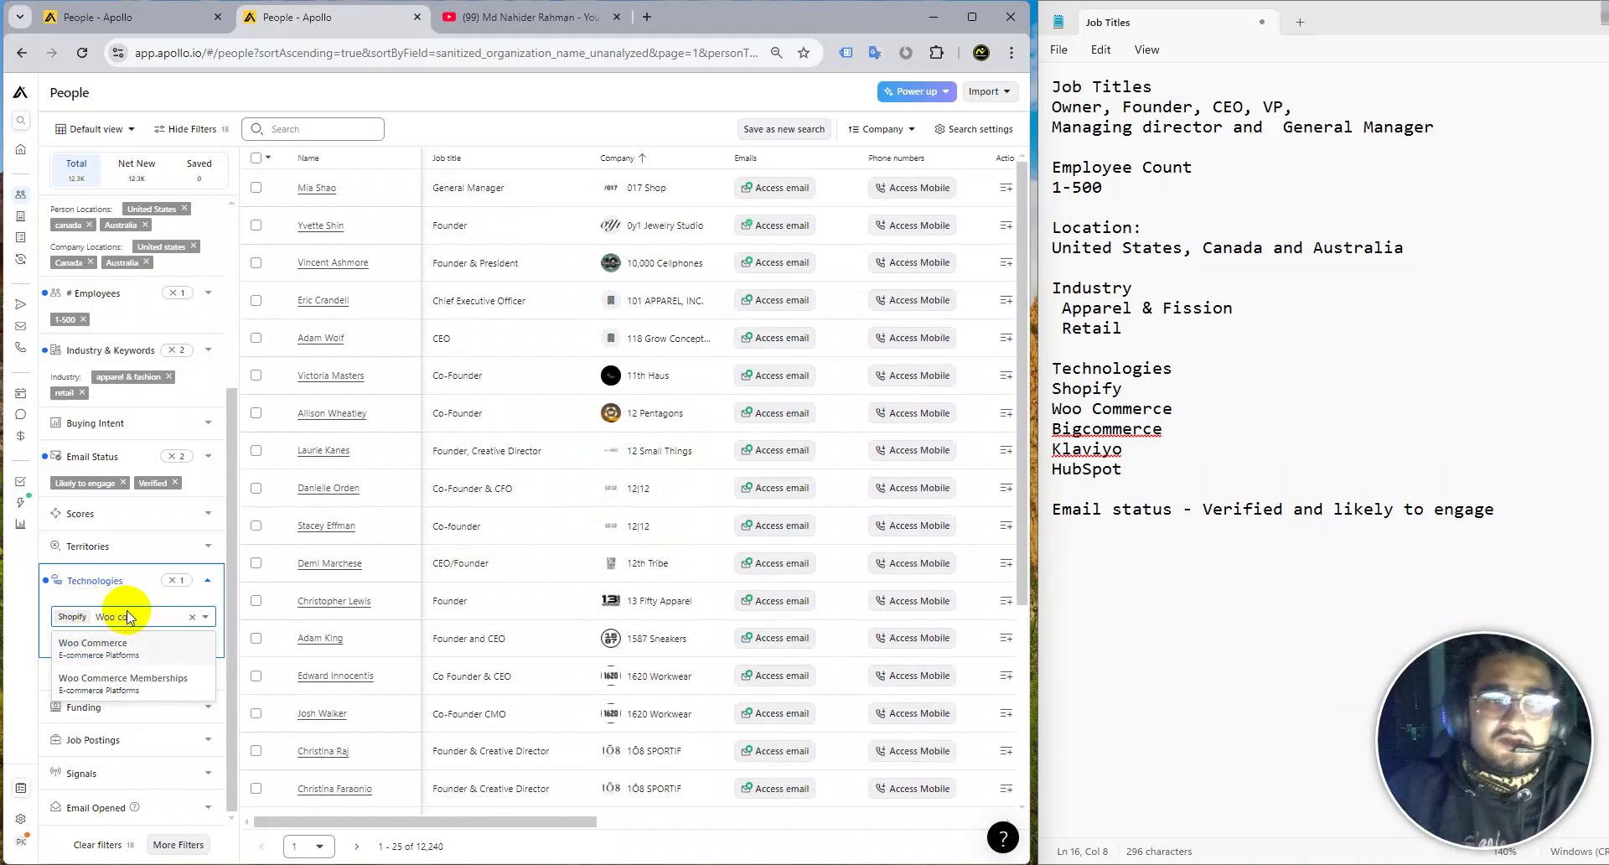
{"action": "left_click", "coordinate": [160, 645]}
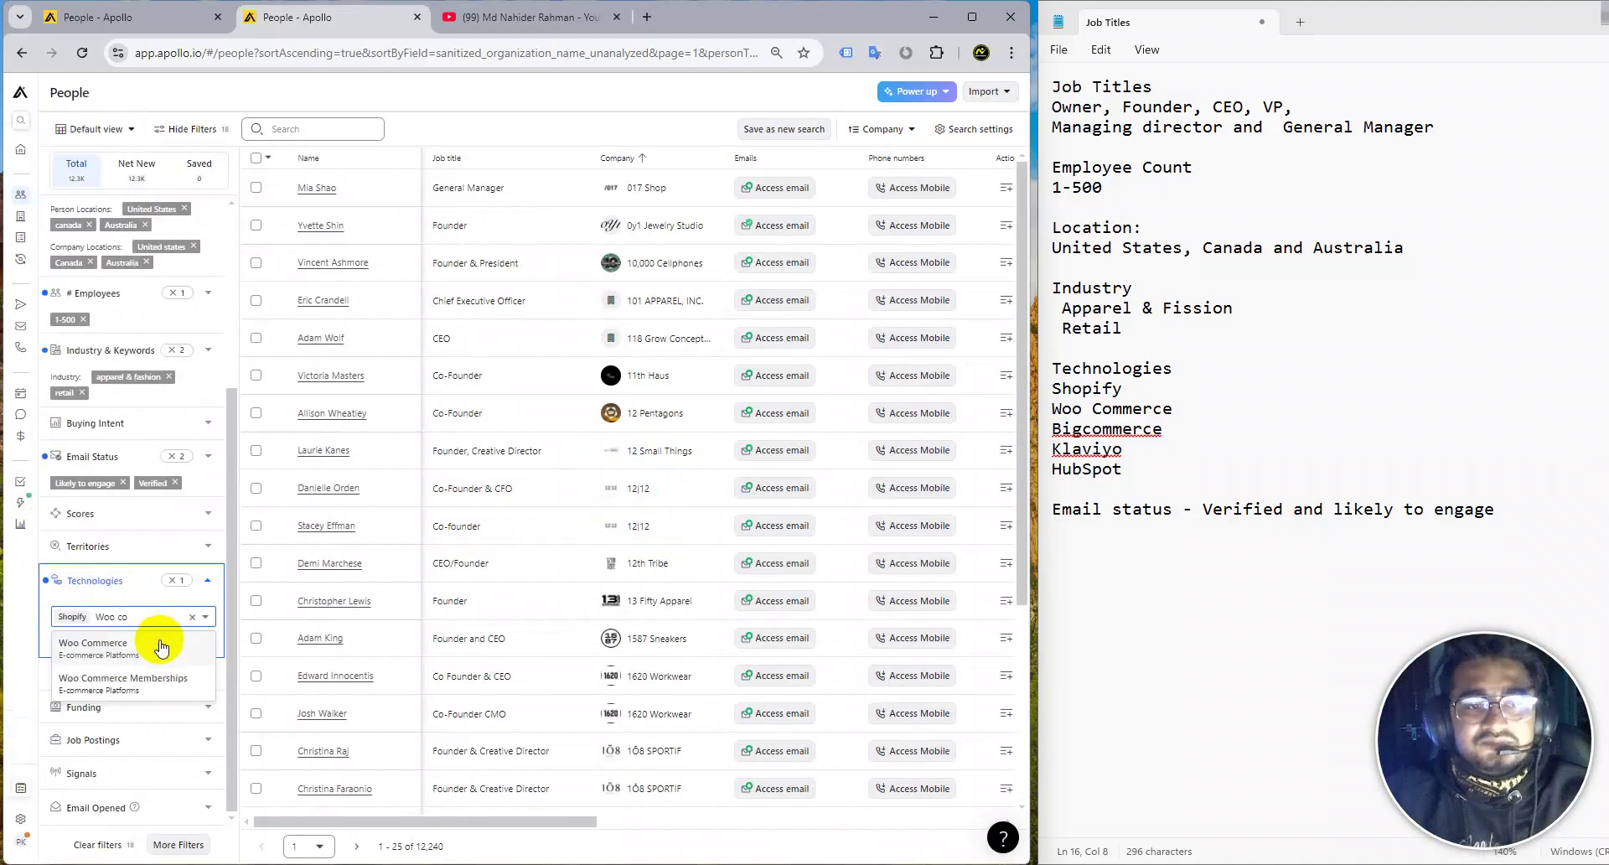
{"action": "left_click", "coordinate": [161, 645]}
Include BigCommerce as a further technology in the filter.
{"action": "left_click", "coordinate": [96, 633]}
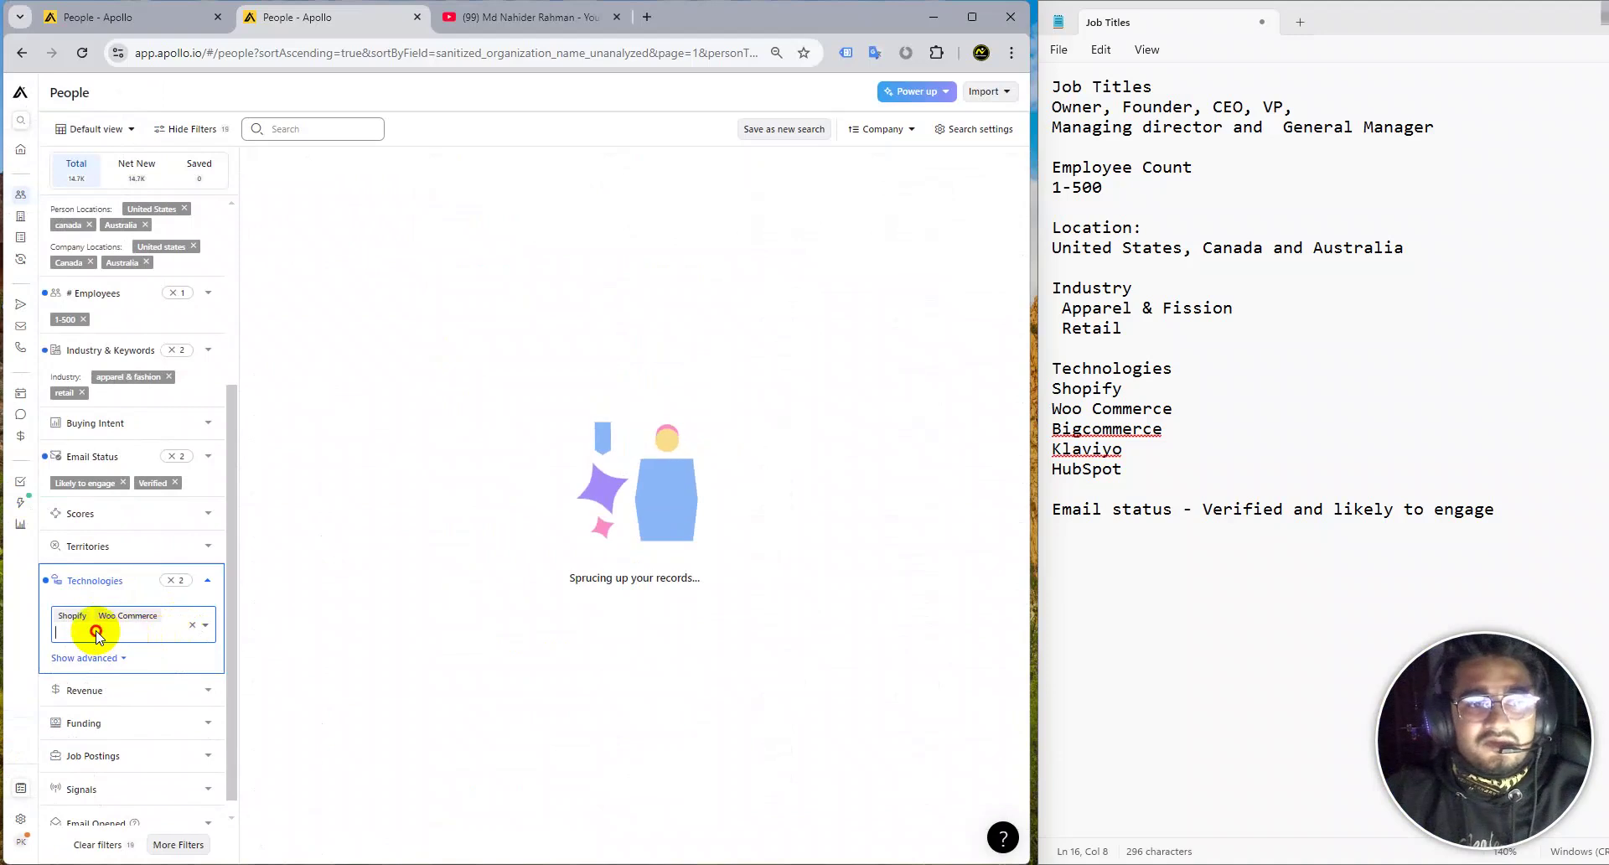
{"action": "type", "text": "big"}
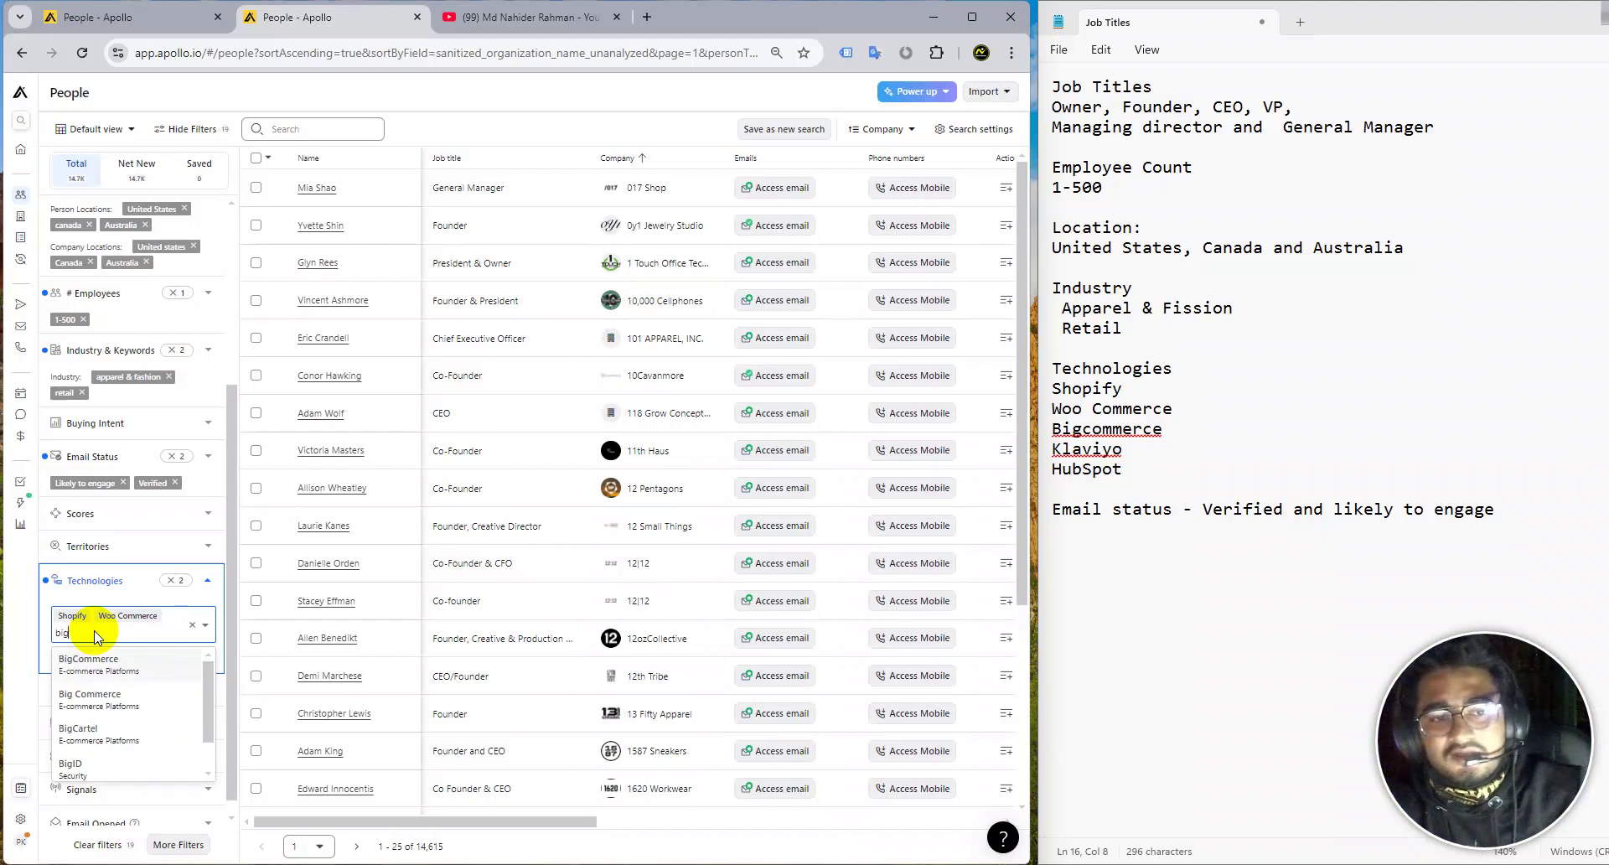
{"action": "left_click", "coordinate": [126, 673]}
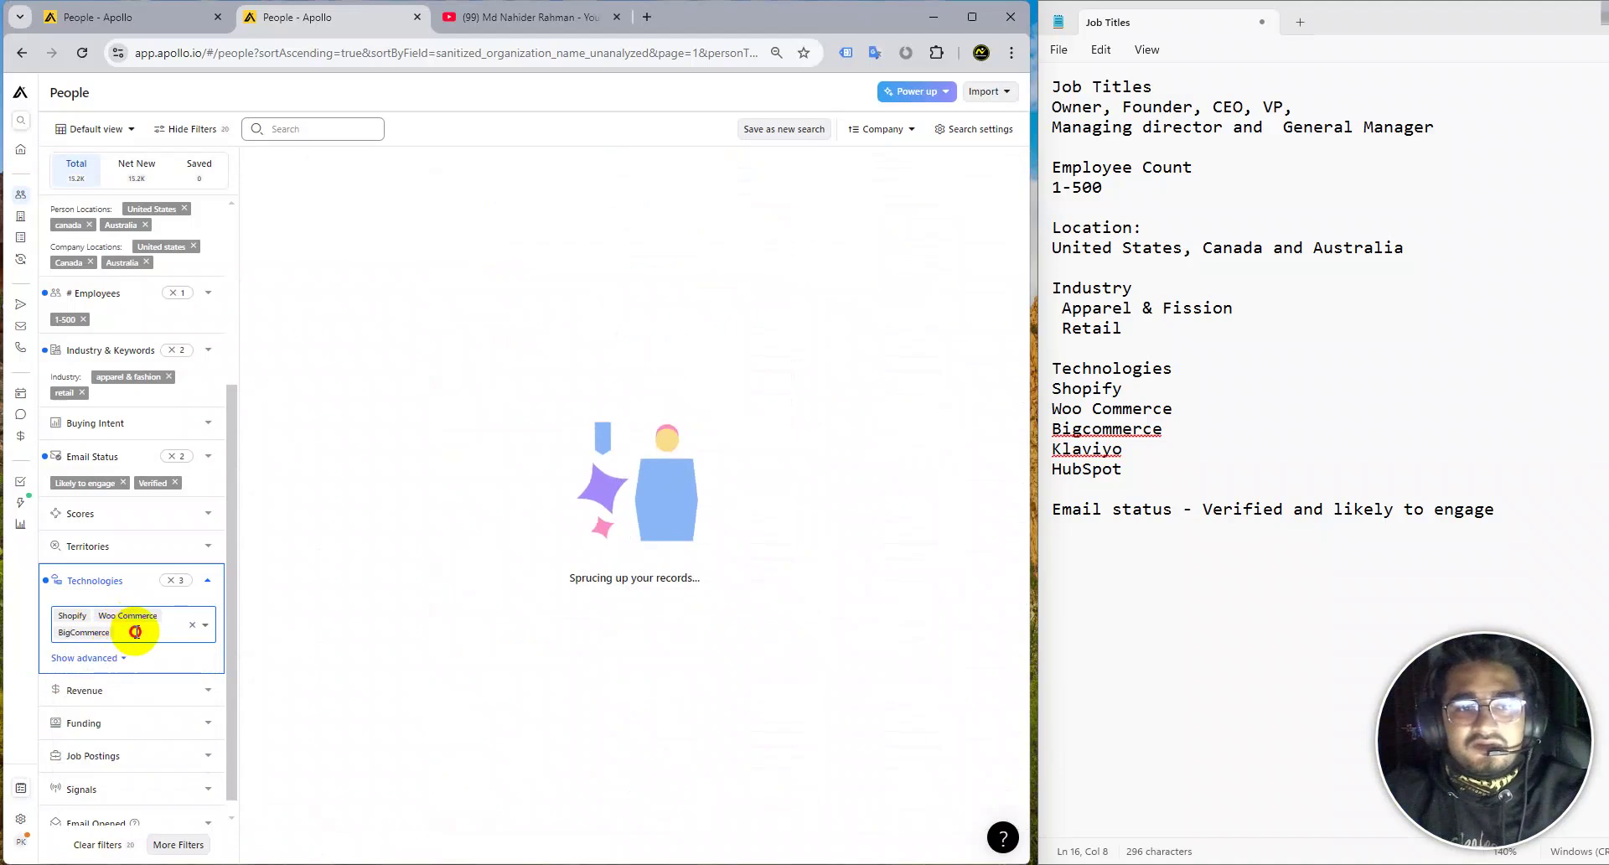
Add Klaviyo and Hubspot to the included technologies and collapse the technologies filter.
{"action": "left_click", "coordinate": [137, 635]}
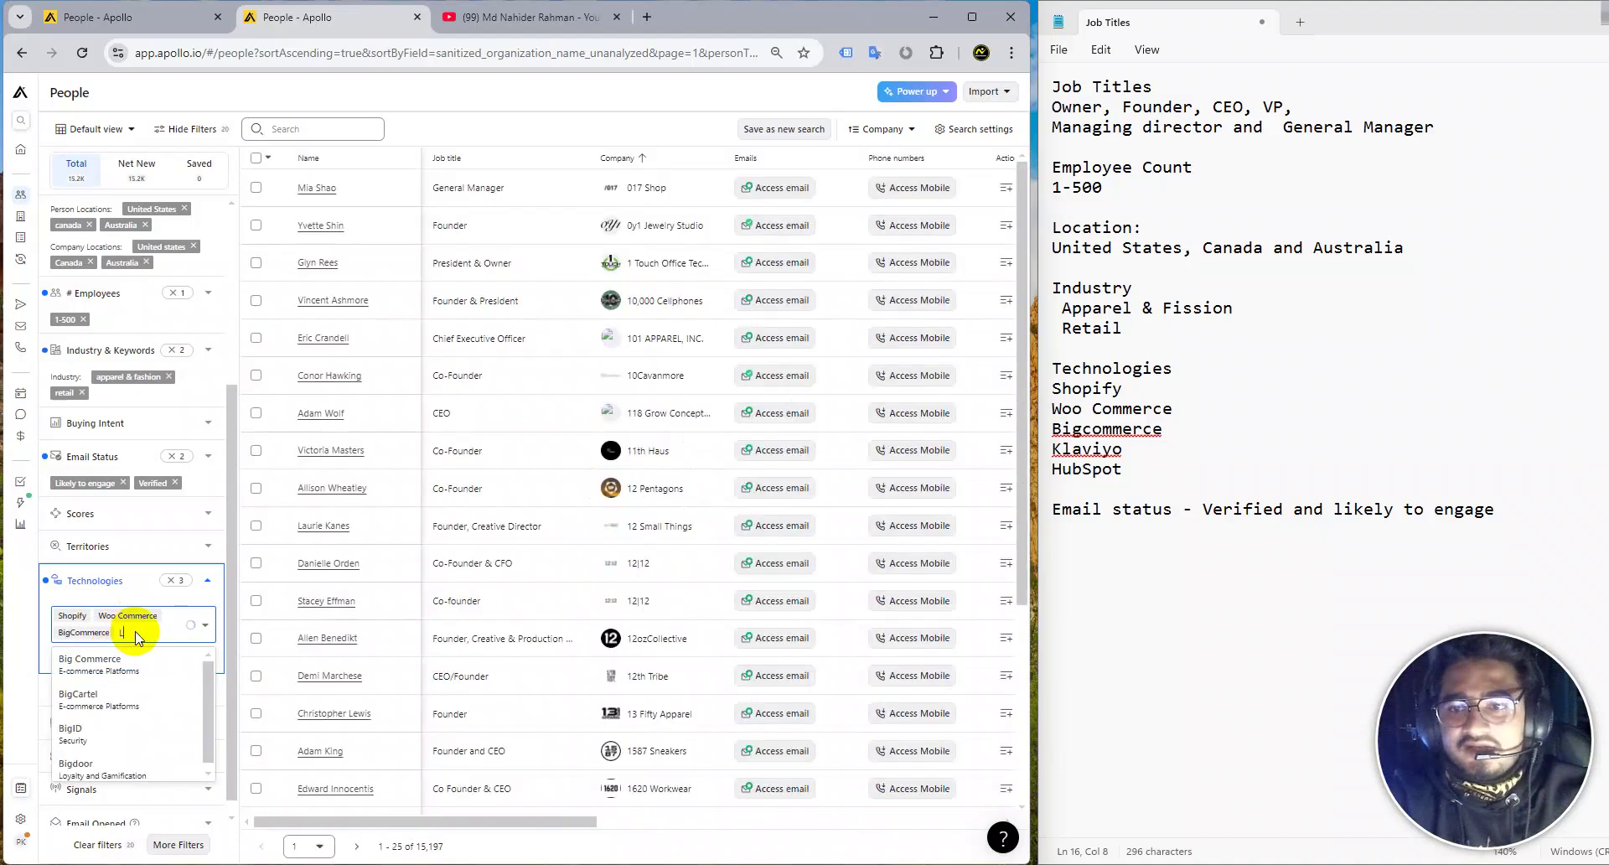
{"action": "type", "text": "kla"}
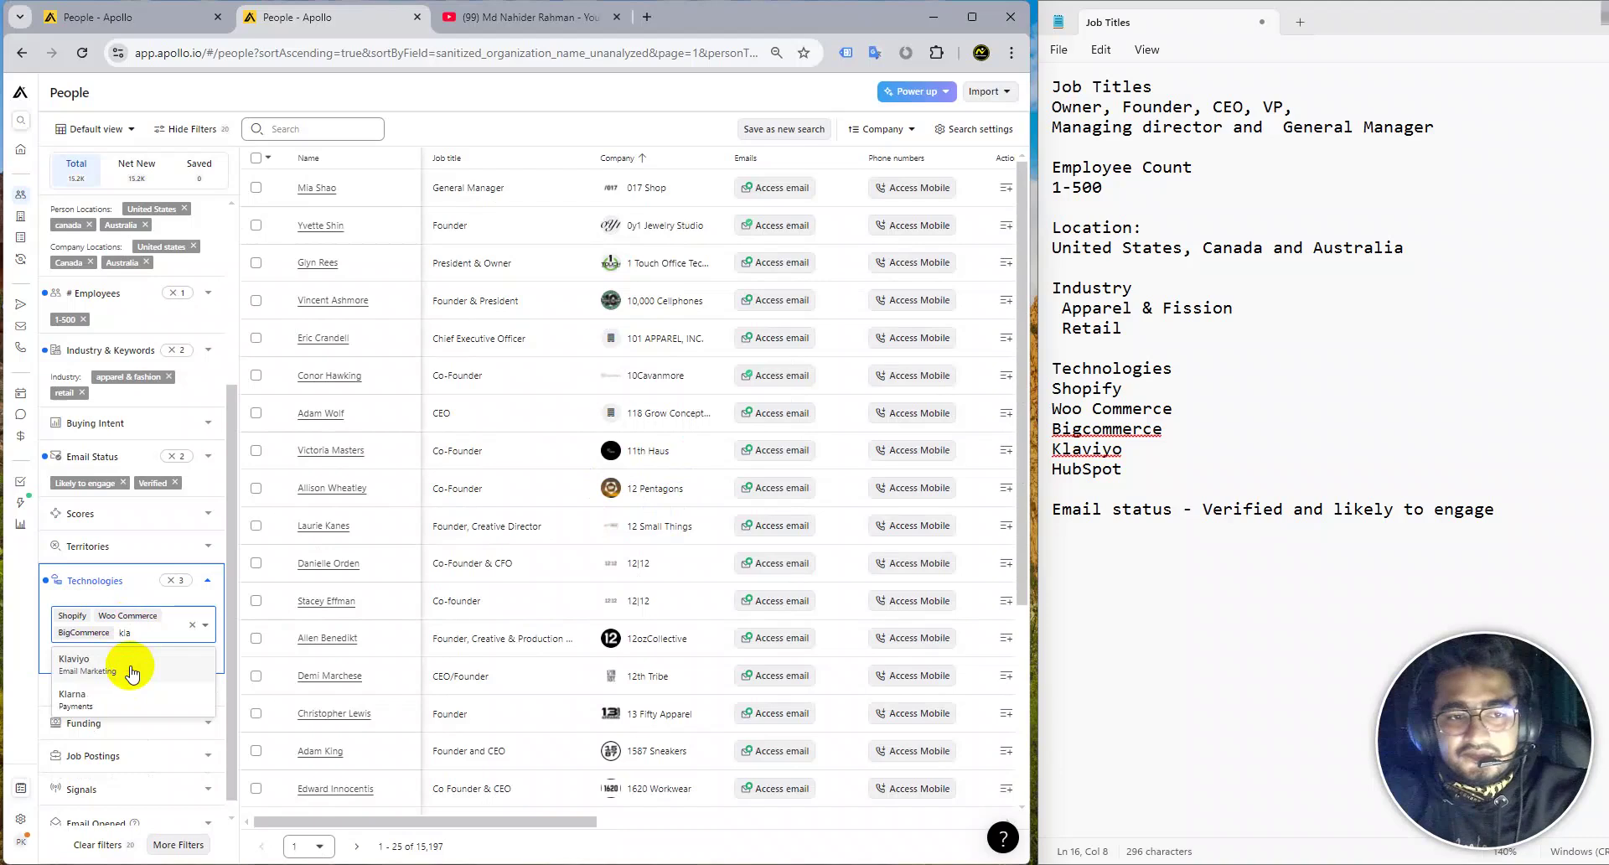
{"action": "left_click", "coordinate": [131, 670]}
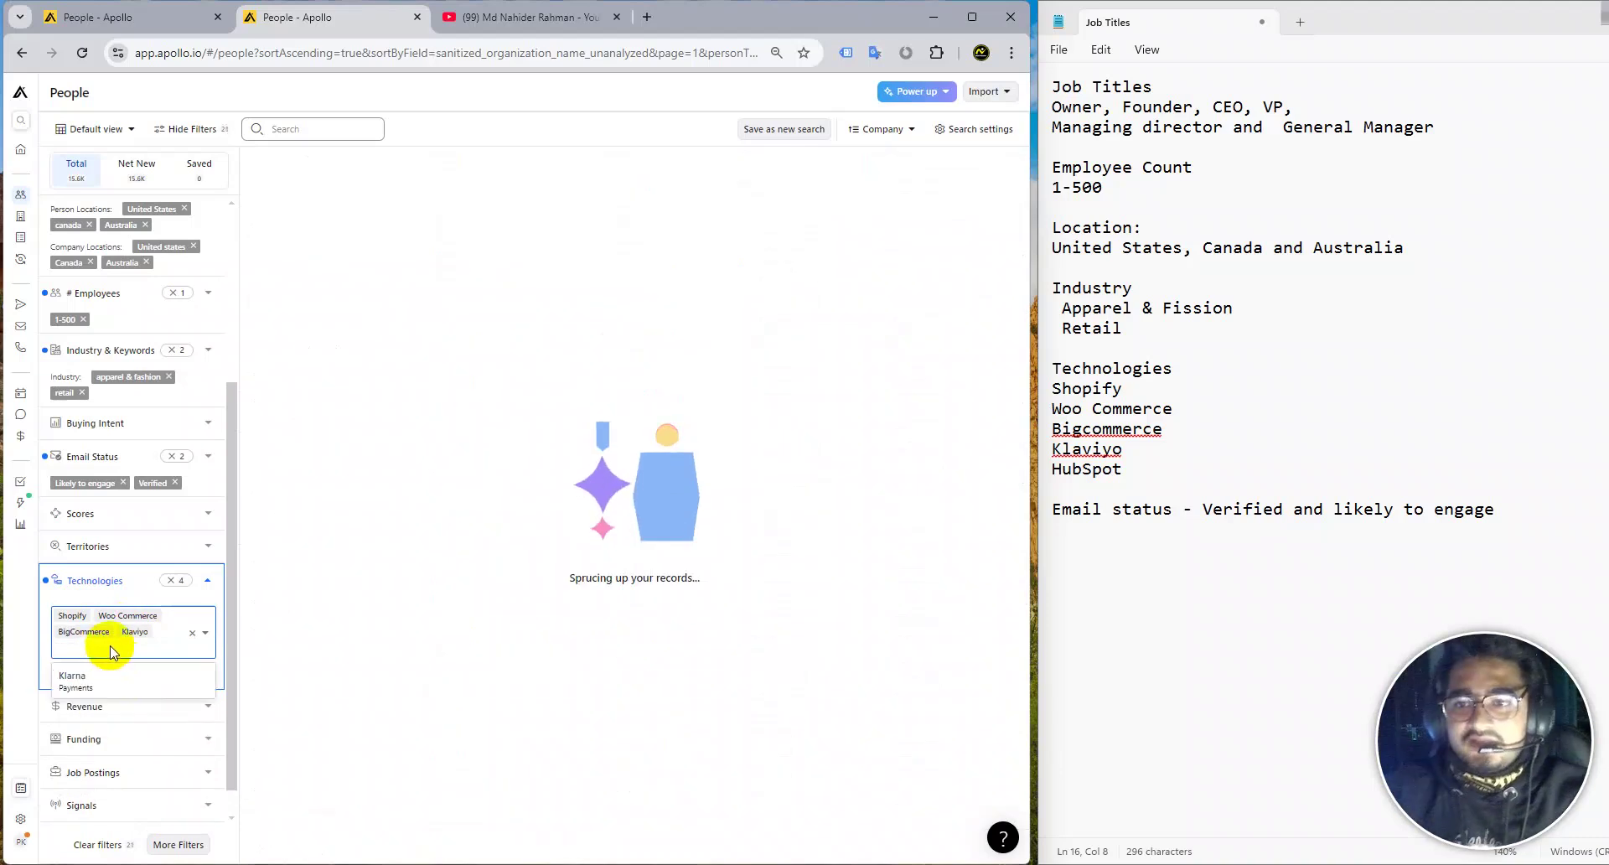
{"action": "type", "text": "b"}
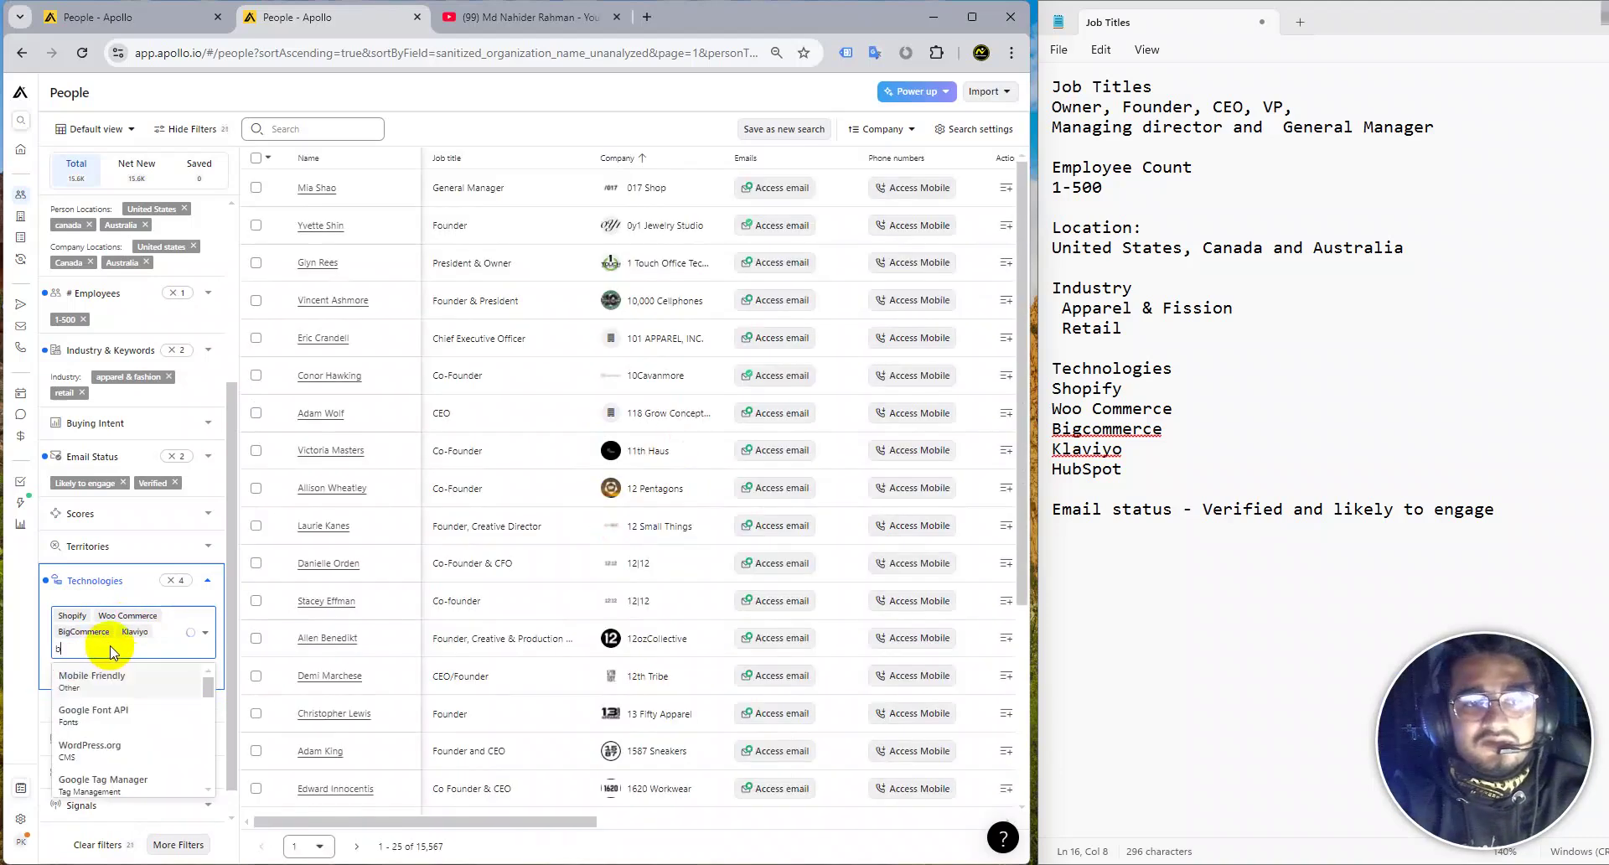
{"action": "key", "text": "BackSpace"}
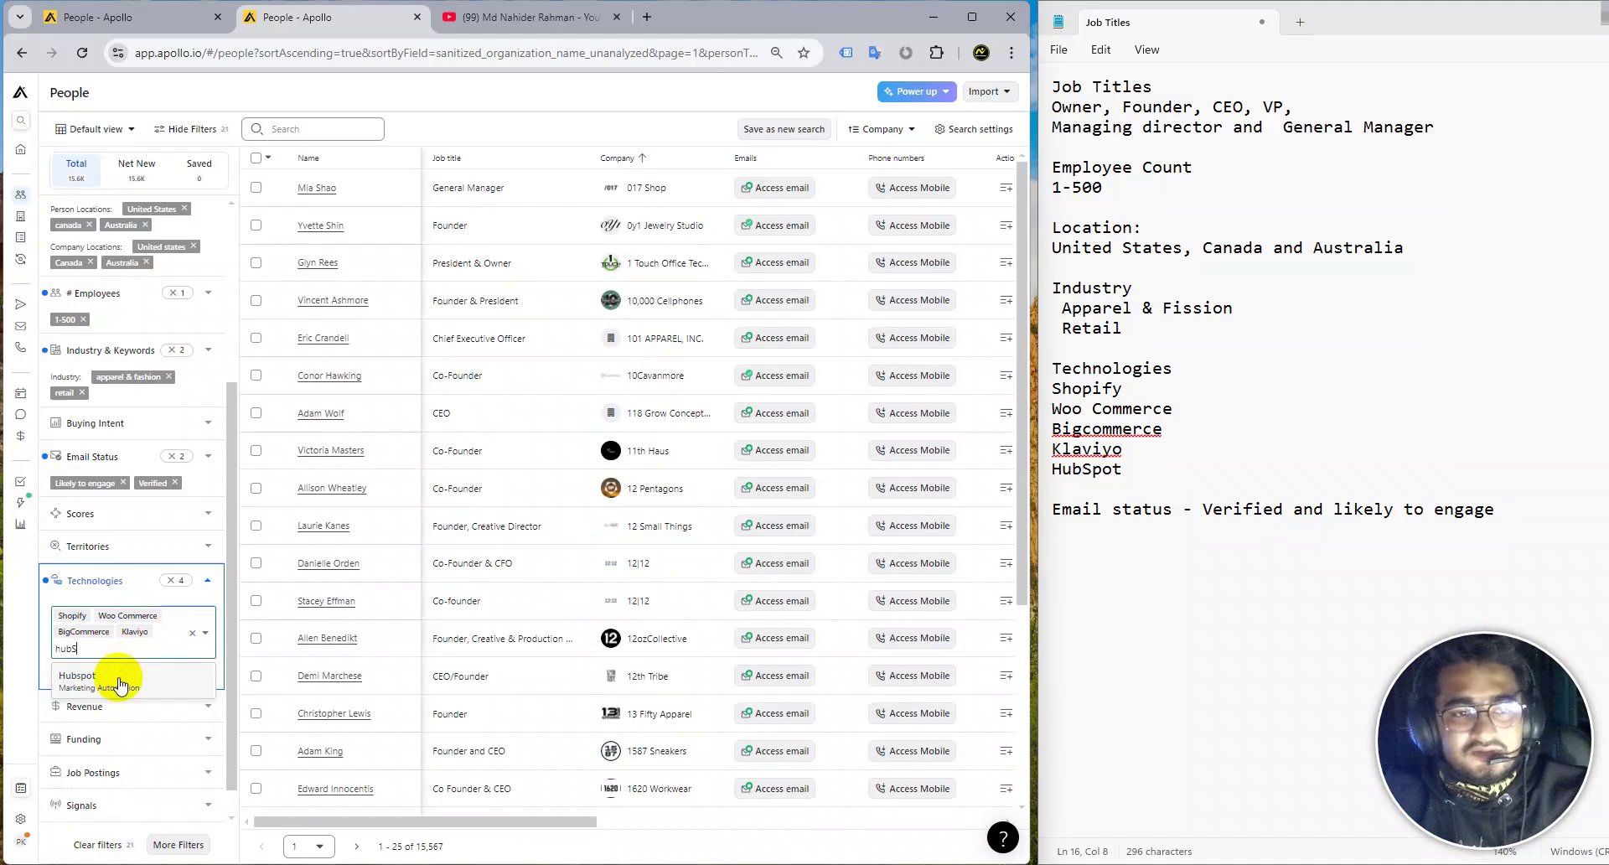
{"action": "left_click", "coordinate": [119, 683]}
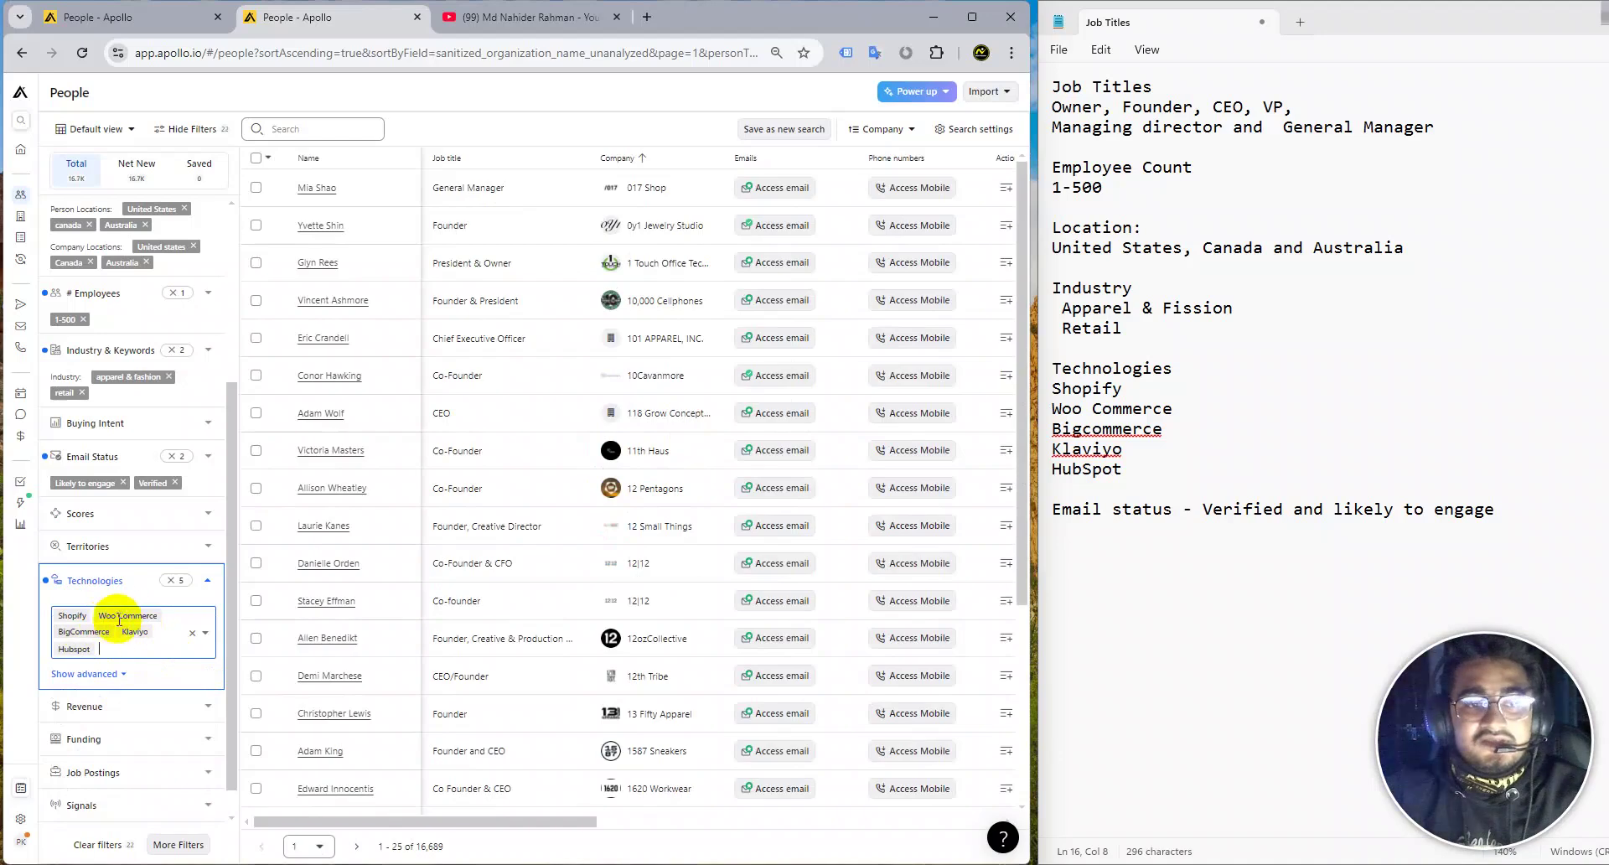
{"action": "left_click", "coordinate": [95, 585]}
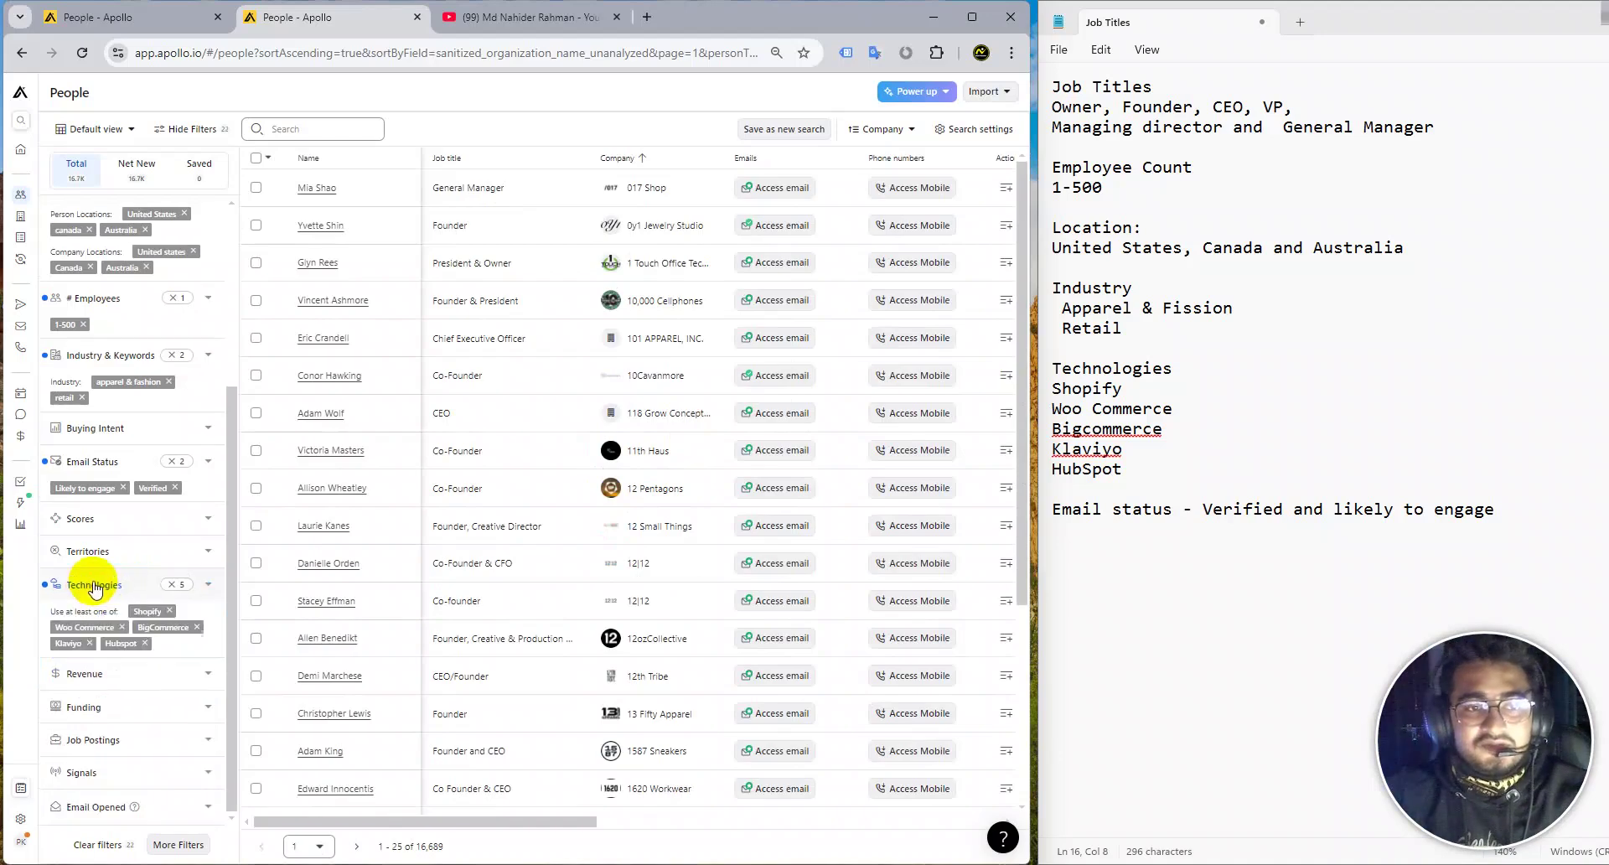
Review the applied job title, location, employee, industry, email status and technology filters against the client's notes.
{"action": "scroll", "coordinate": [117, 480], "scroll_direction": "up", "scroll_amount": 3}
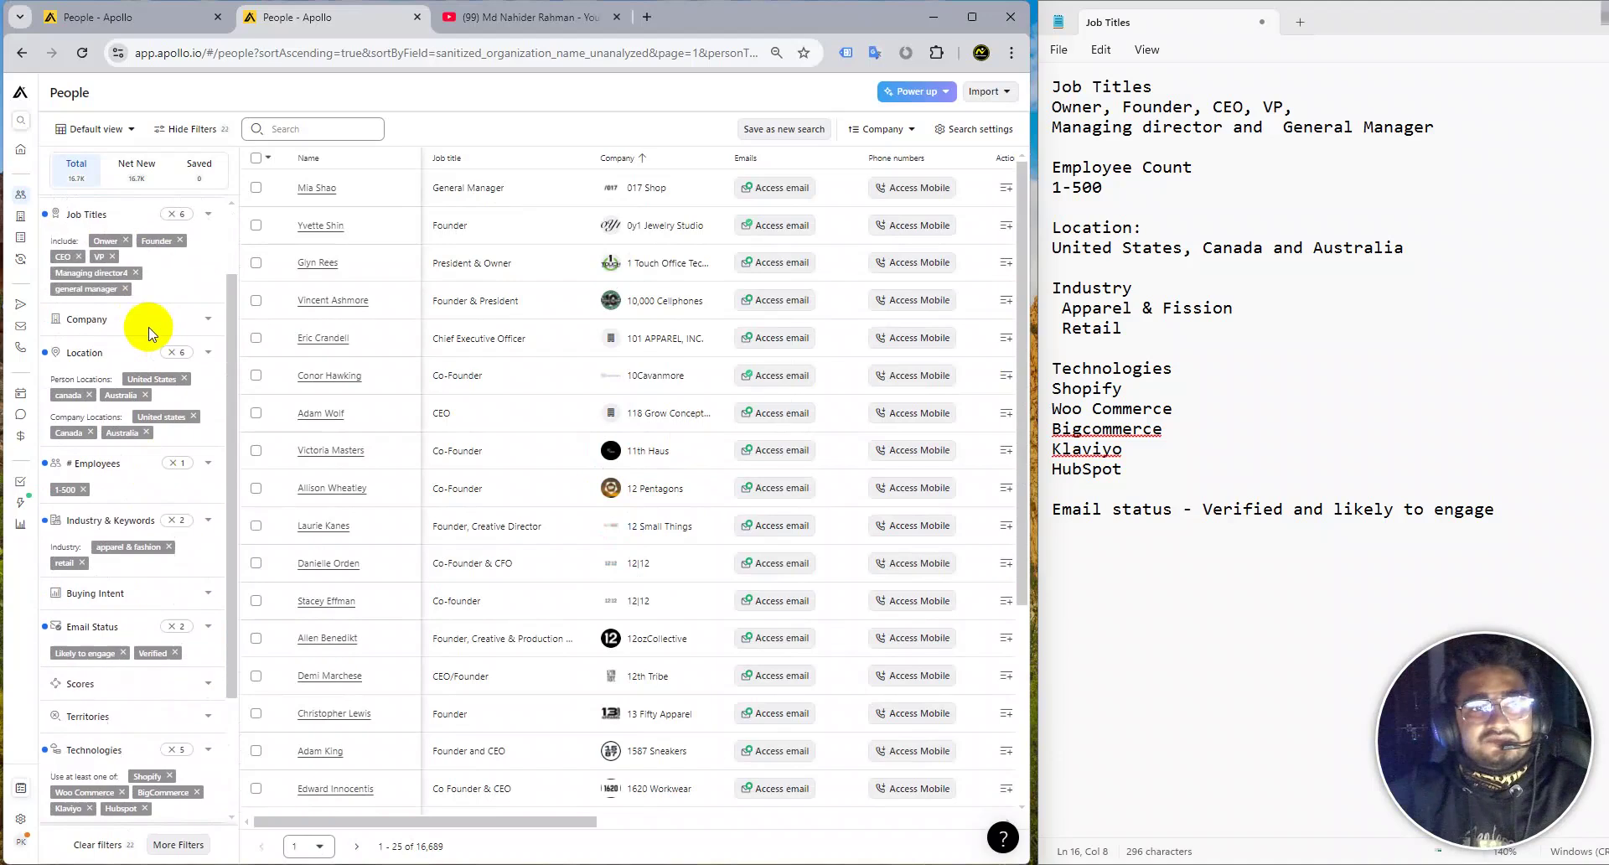
{"action": "scroll", "coordinate": [172, 348], "scroll_direction": "down", "scroll_amount": 4}
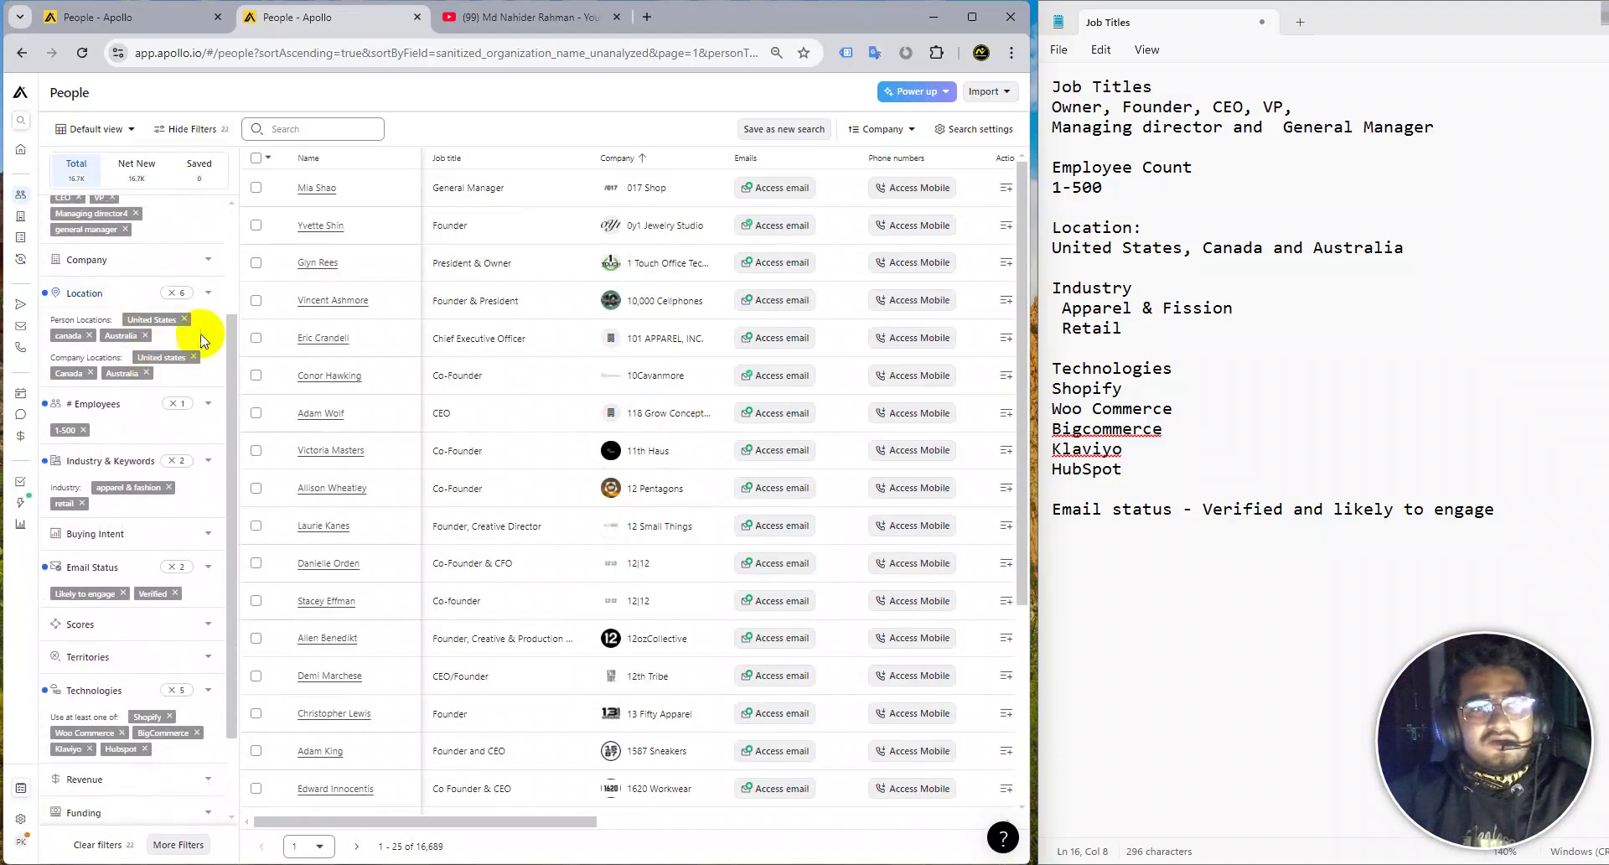
{"action": "scroll", "coordinate": [205, 335], "scroll_direction": "up", "scroll_amount": 4}
{"action": "scroll", "coordinate": [147, 330], "scroll_direction": "down", "scroll_amount": 1}
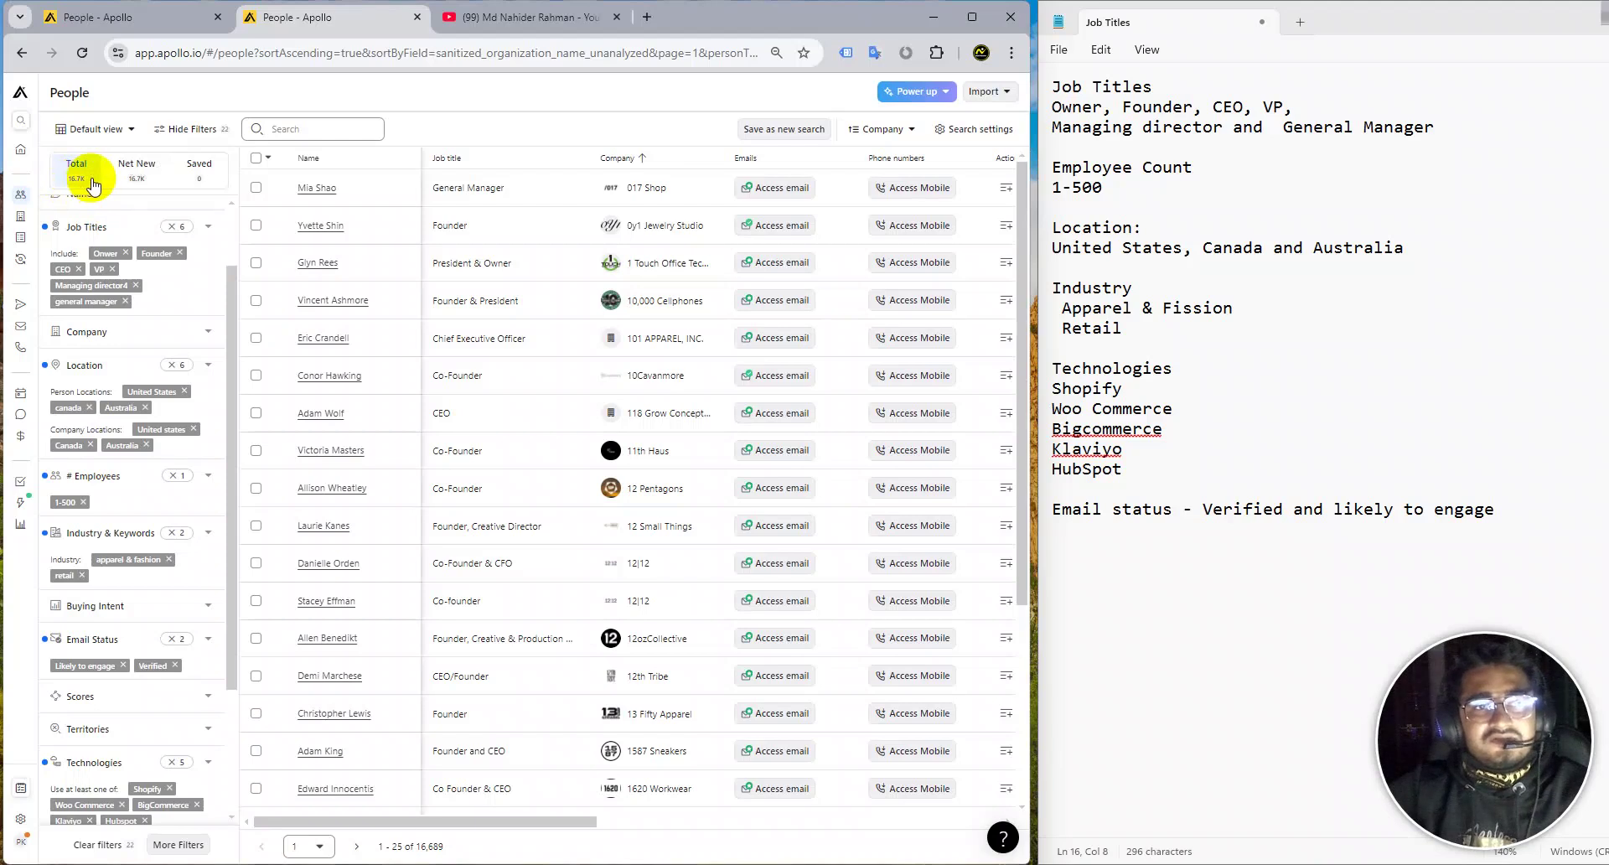
{"action": "scroll", "coordinate": [151, 369], "scroll_direction": "down", "scroll_amount": 3}
{"action": "scroll", "coordinate": [162, 521], "scroll_direction": "up", "scroll_amount": 5}
{"action": "scroll", "coordinate": [159, 473], "scroll_direction": "down", "scroll_amount": 4}
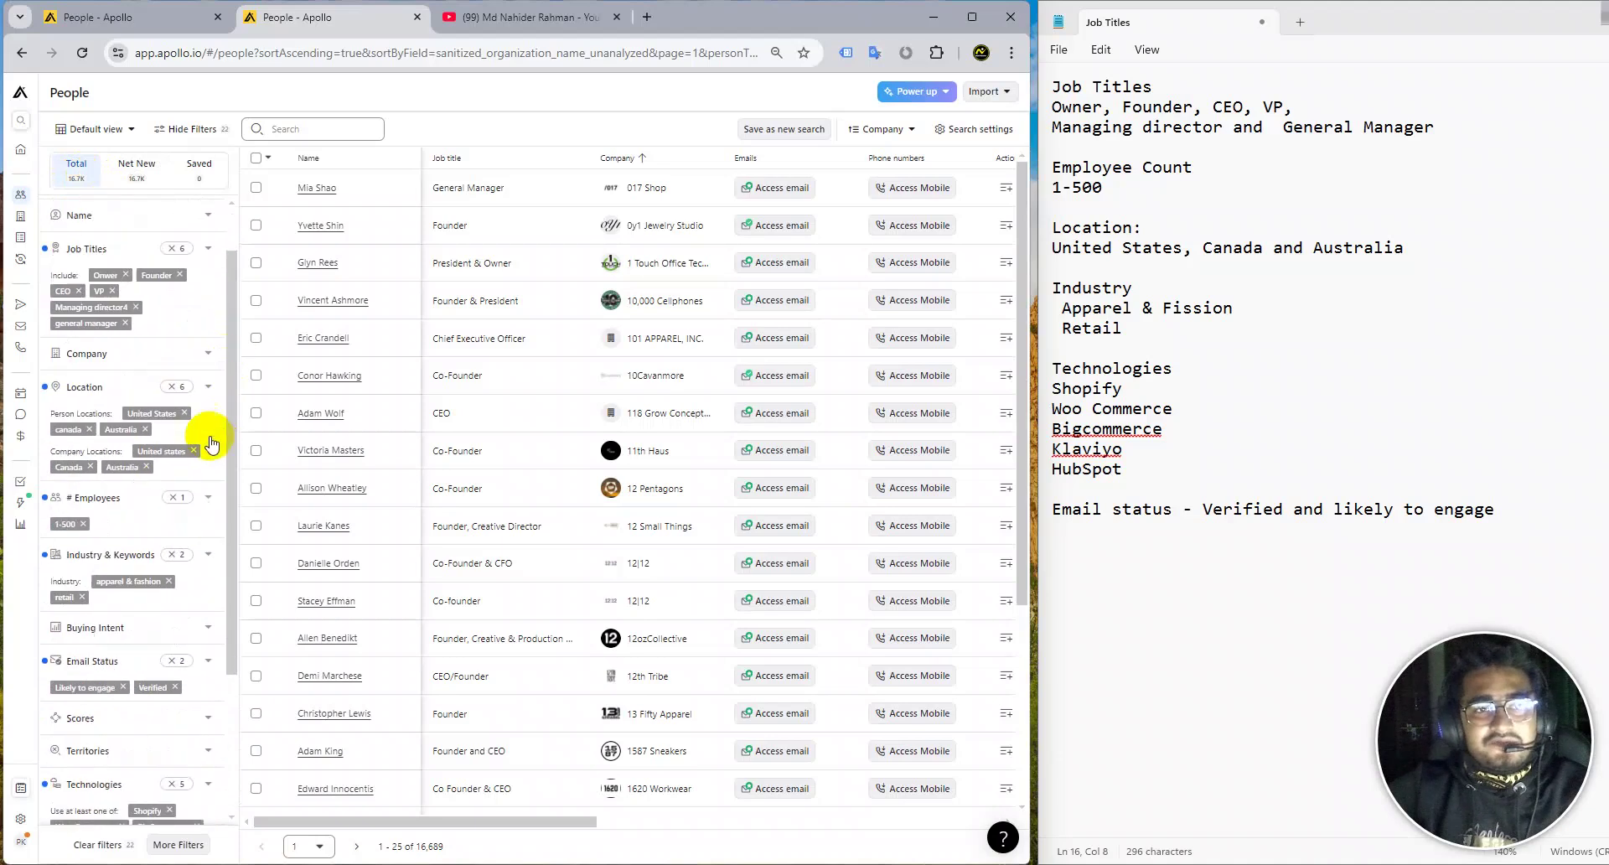
{"action": "scroll", "coordinate": [177, 377], "scroll_direction": "down", "scroll_amount": 1}
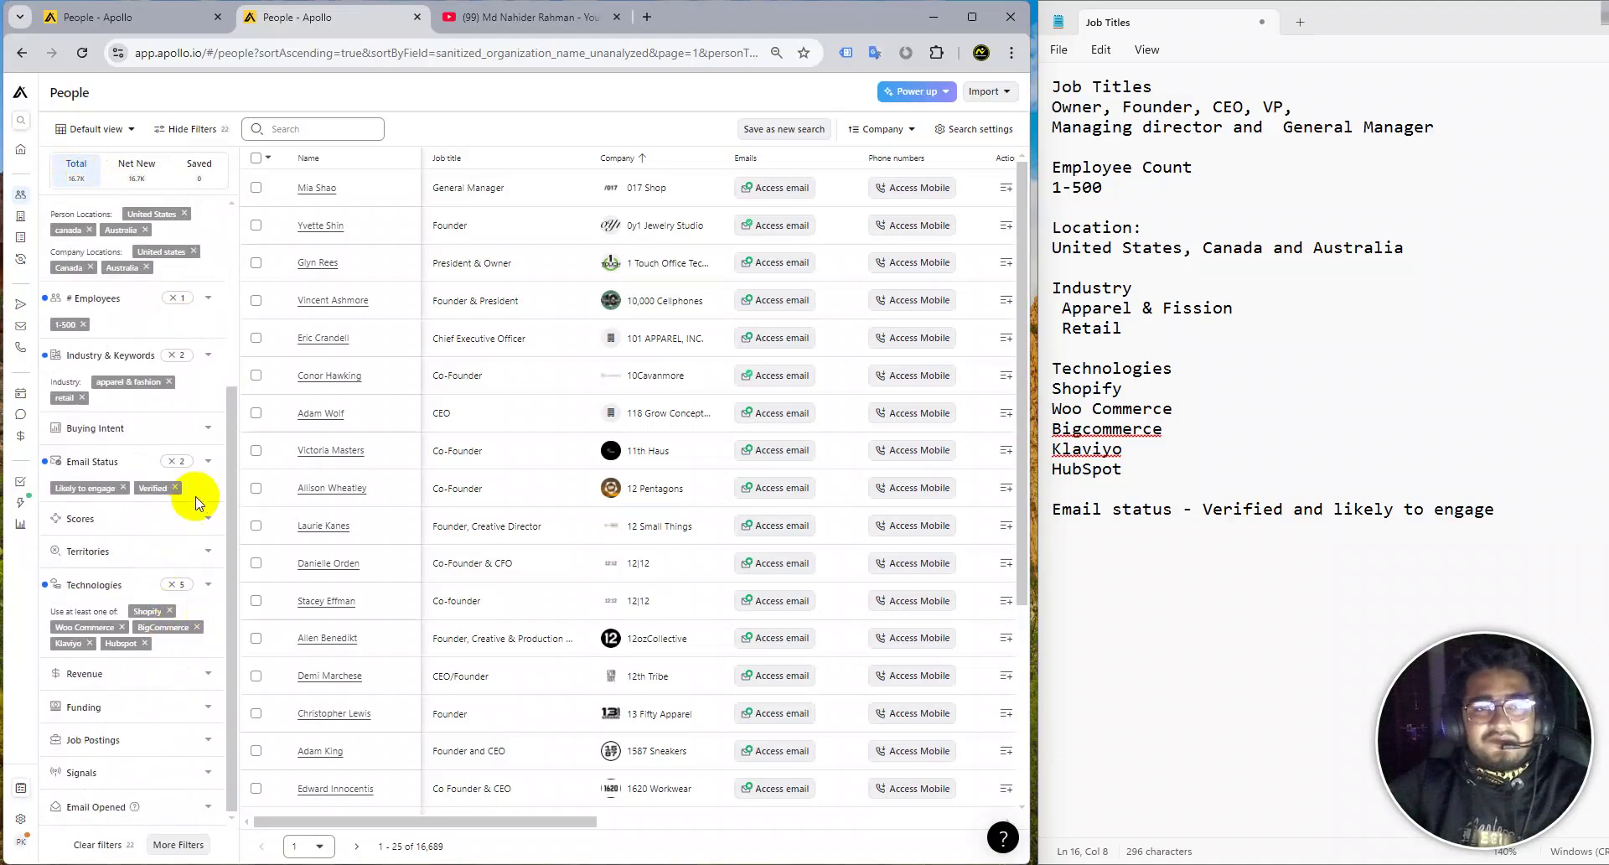
{"action": "scroll", "coordinate": [191, 494], "scroll_direction": "up", "scroll_amount": 2}
{"action": "scroll", "coordinate": [194, 498], "scroll_direction": "down", "scroll_amount": 2}
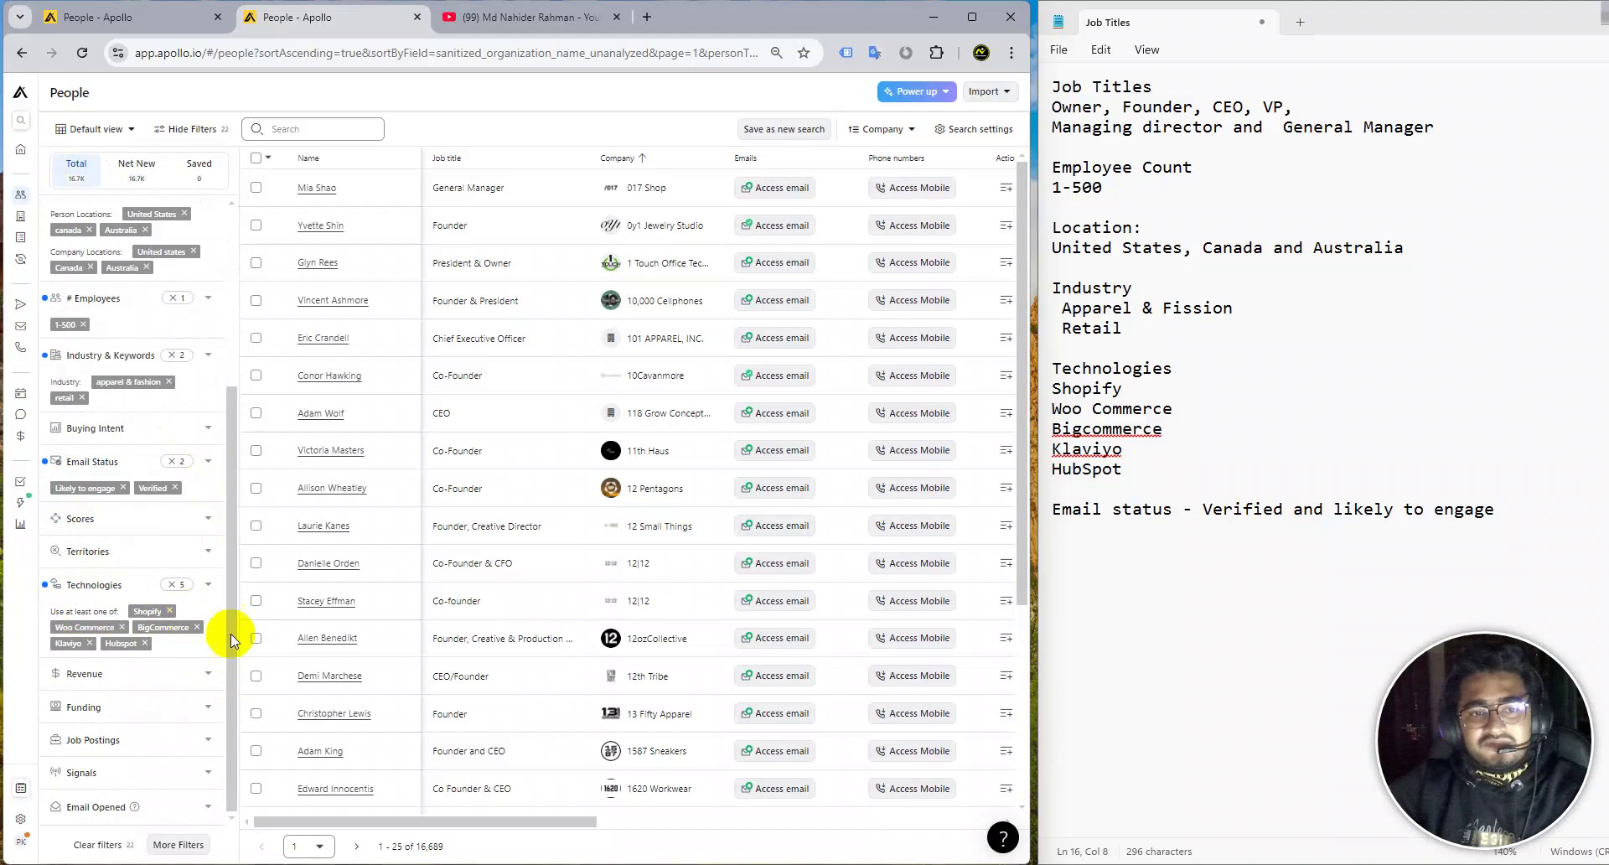
{"action": "mouse_move", "coordinate": [228, 545]}
{"action": "left_mouse_down"}
{"action": "mouse_move", "coordinate": [226, 333]}
{"action": "mouse_move", "coordinate": [237, 545]}
{"action": "left_mouse_up"}
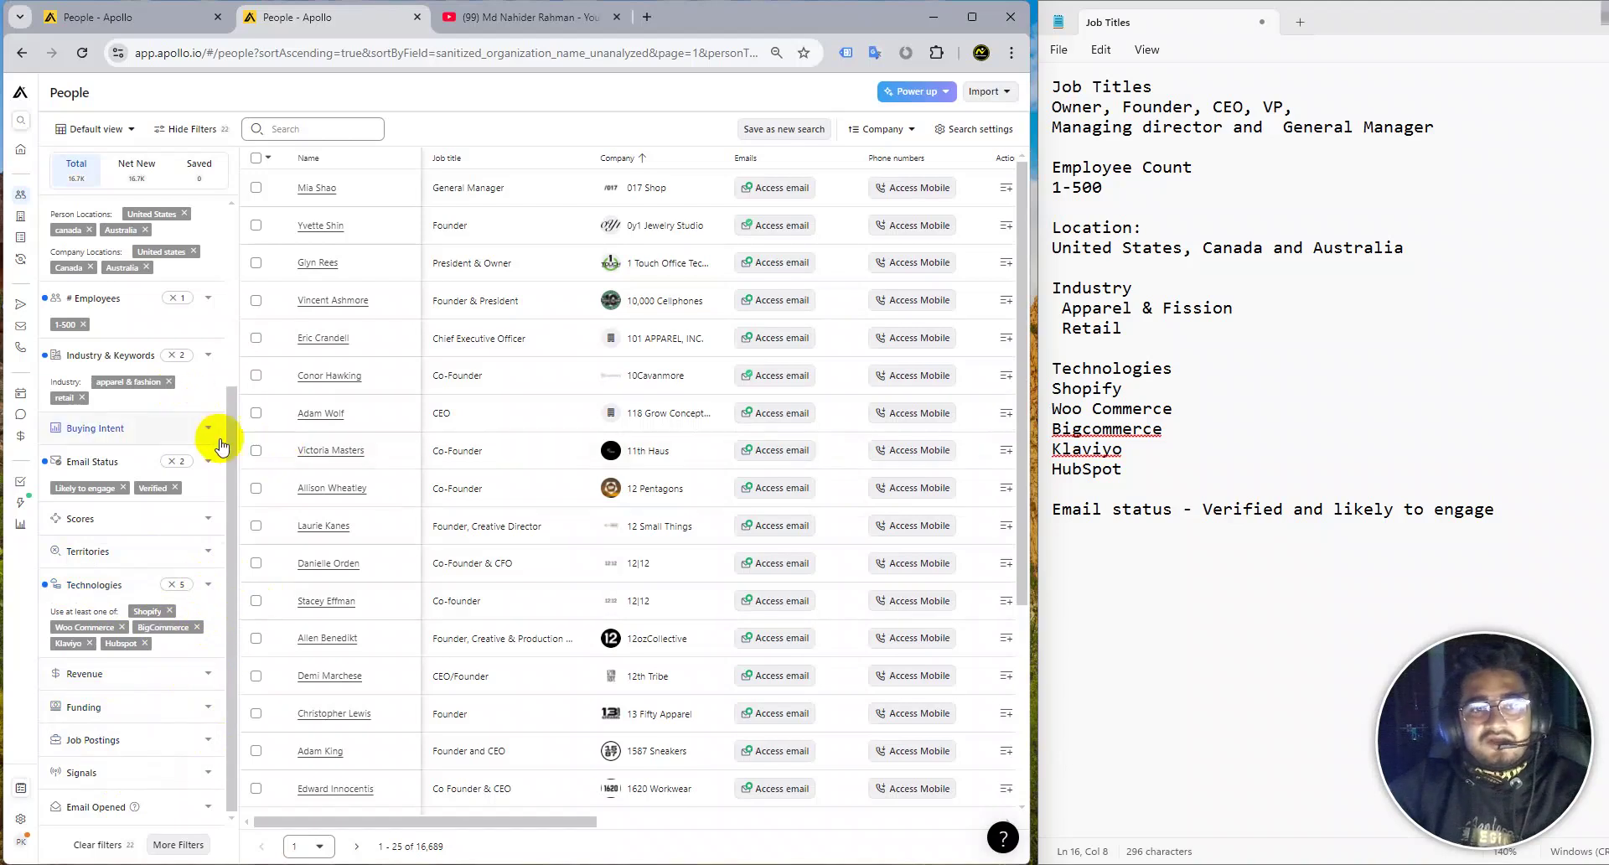
{"action": "left_click_drag", "start_coordinate": [235, 439], "coordinate": [228, 240]}
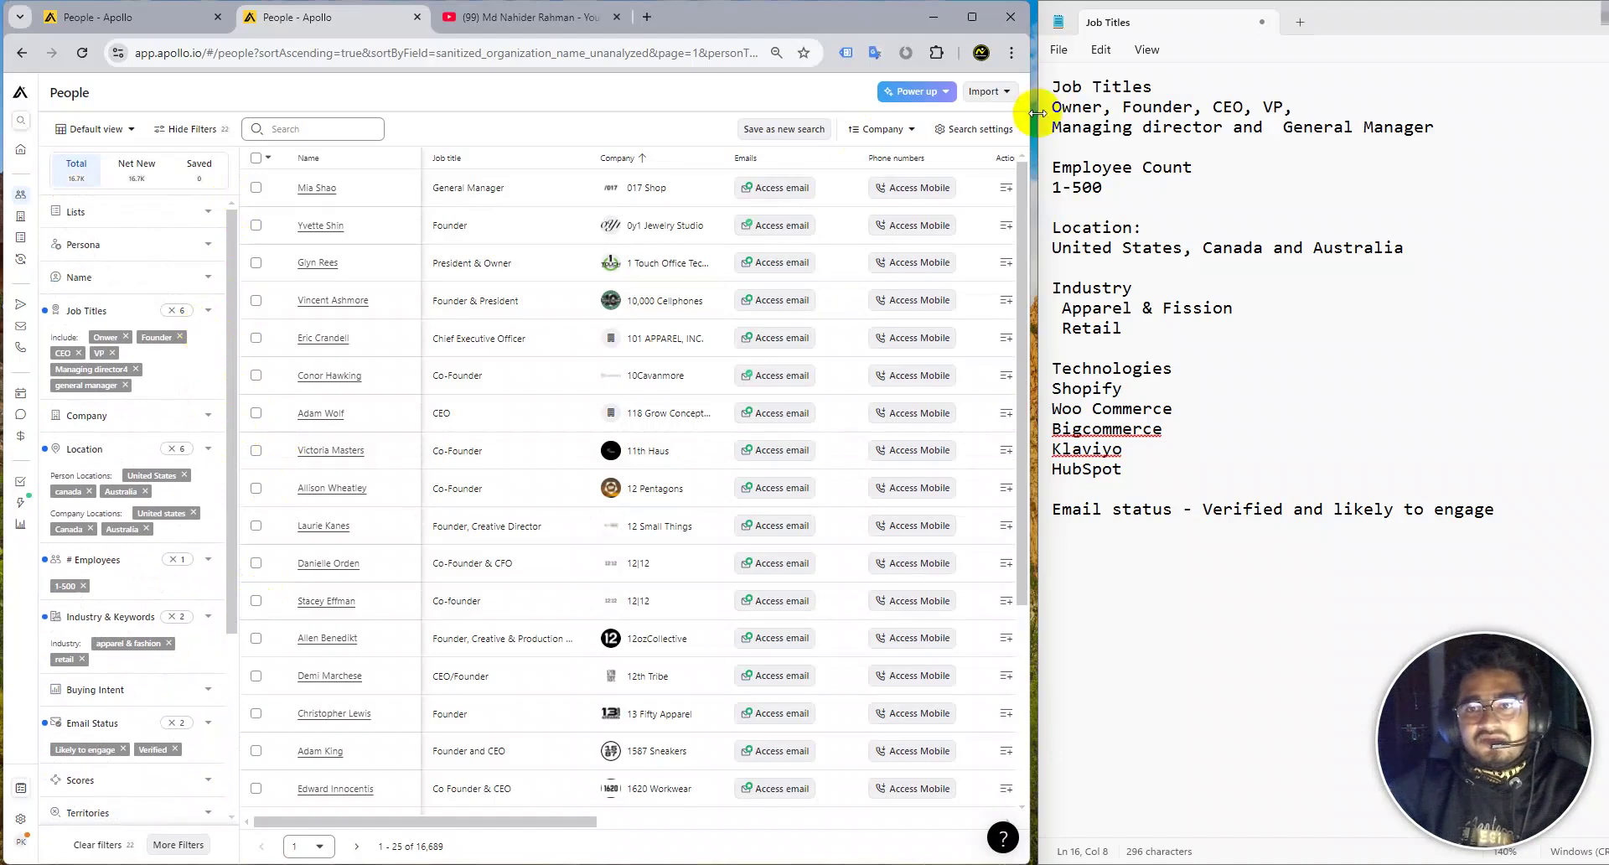
{"action": "left_click_drag", "start_coordinate": [1031, 127], "coordinate": [1041, 127]}
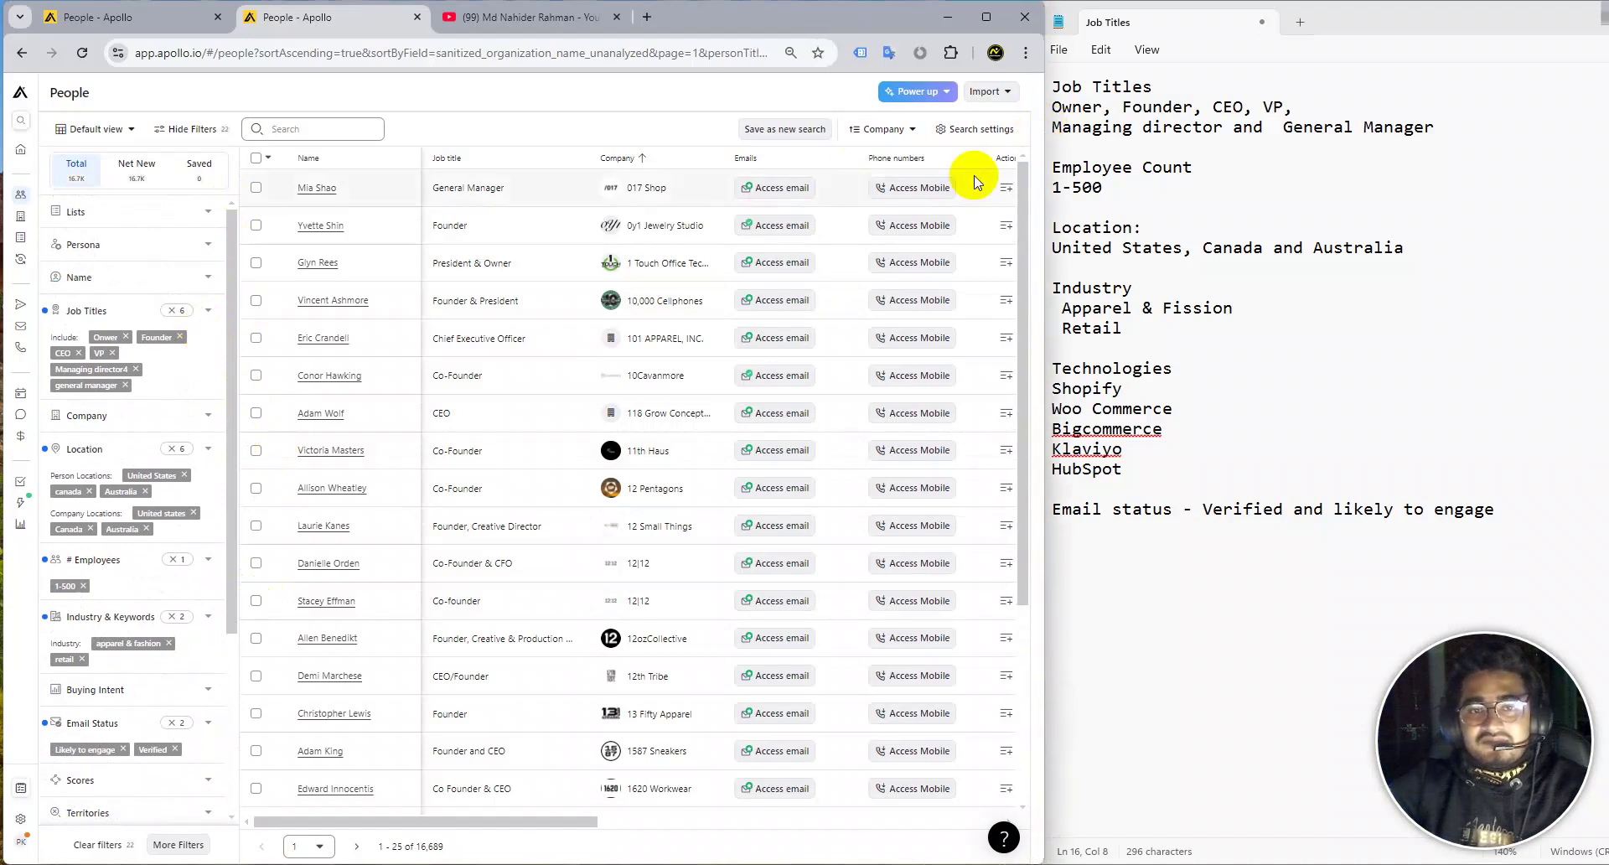